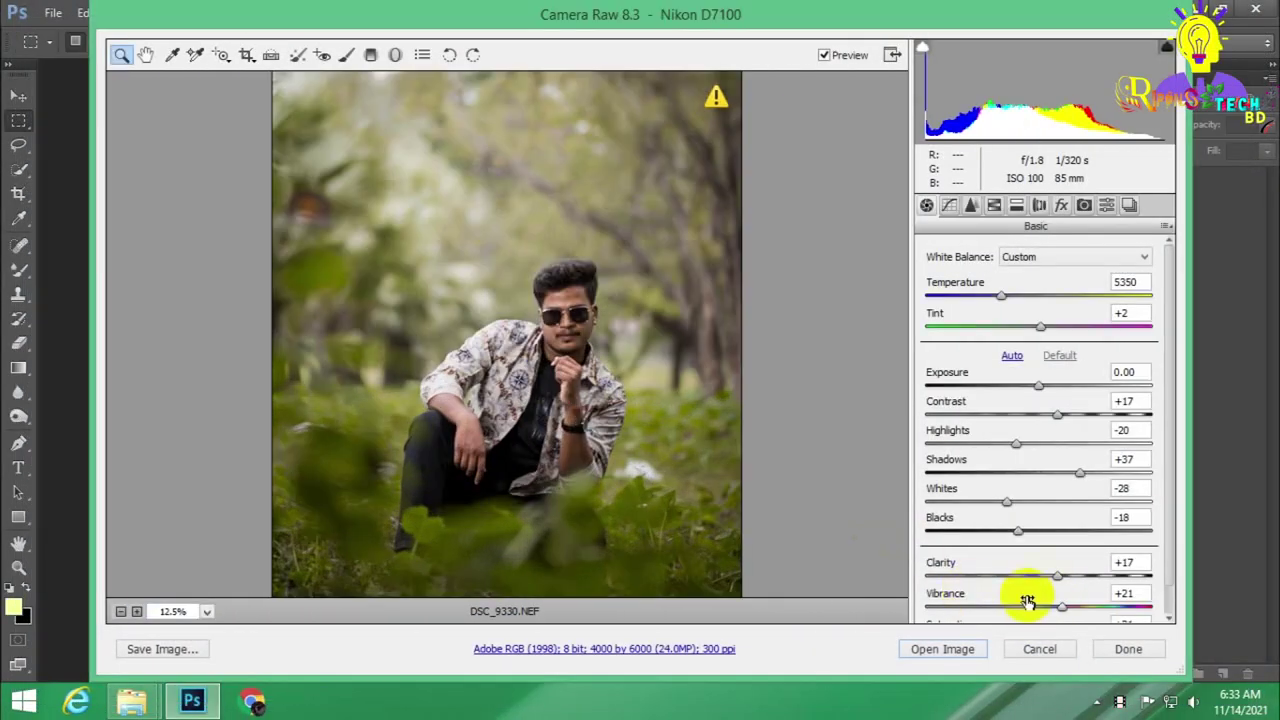
Apply the basic grade: Temperature 5350, Contrast +17, Shadows +37, Clarity +17, Vibrance/Saturation +21.
click(206, 611)
key(Return)
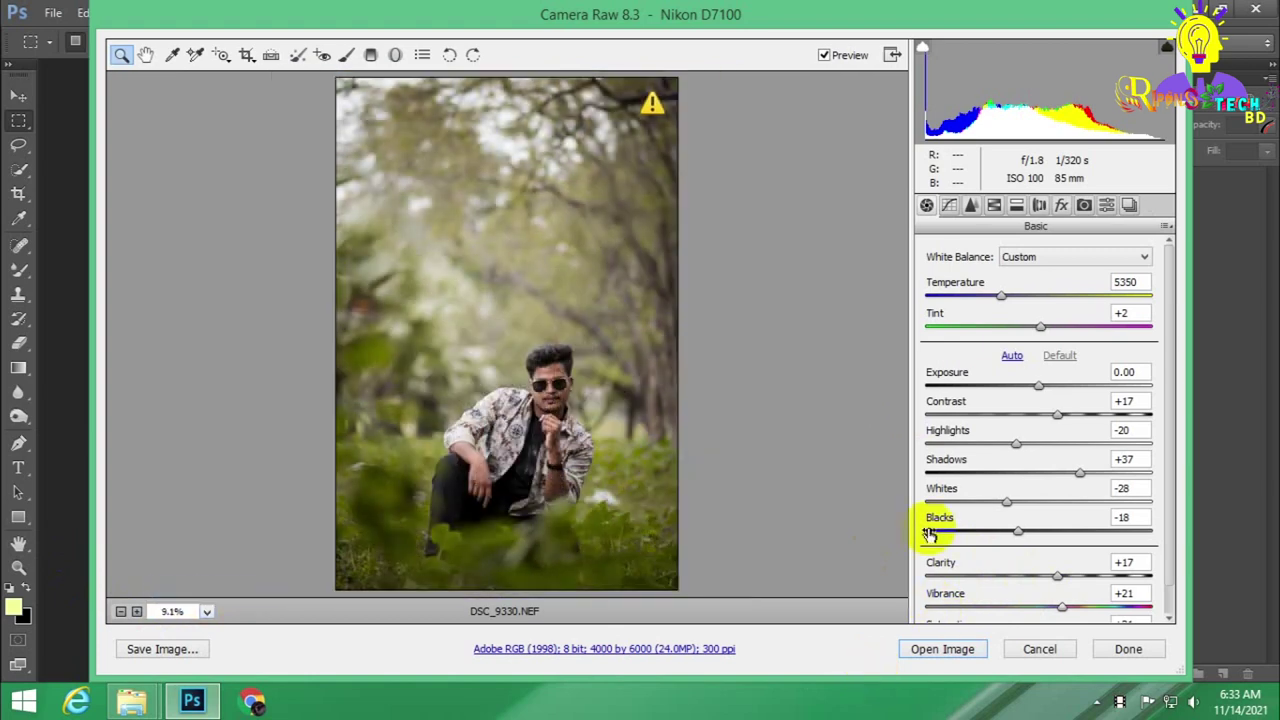
scroll(1010, 578, down, 1)
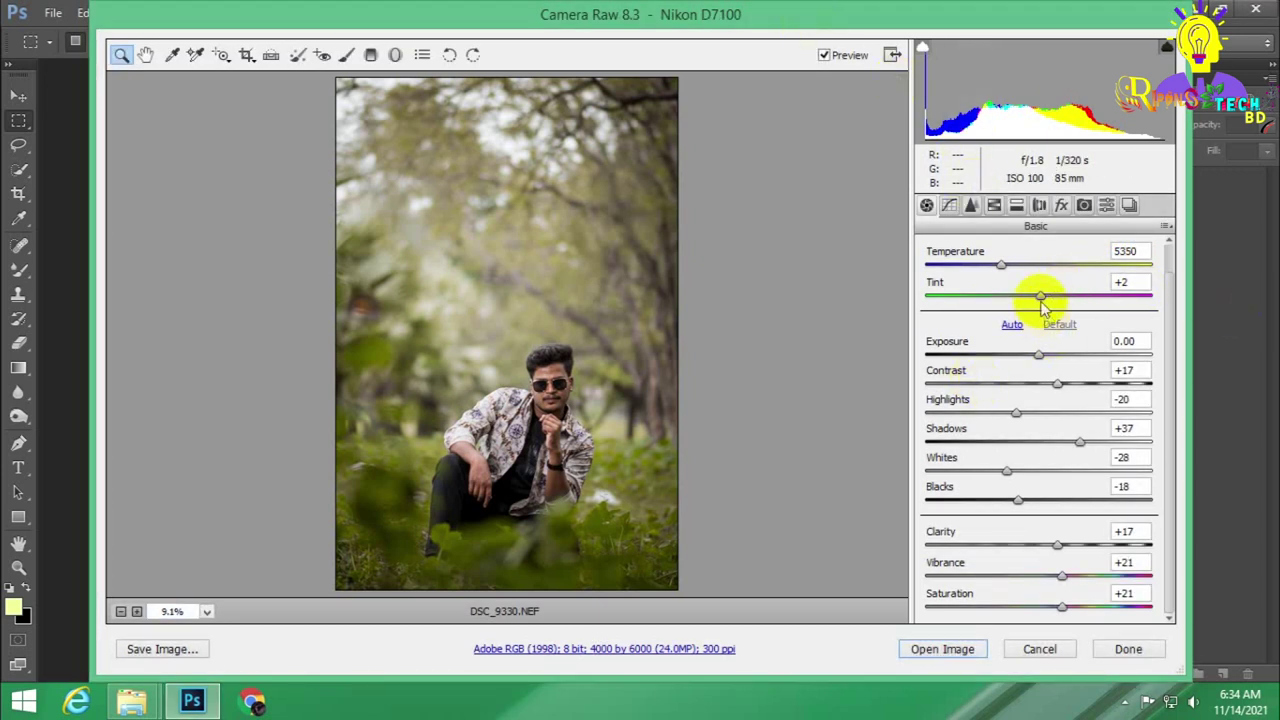
click(1106, 206)
Save the current Camera Raw adjustments as the preset DSC_9330 via Save Settings.
click(927, 205)
click(1106, 207)
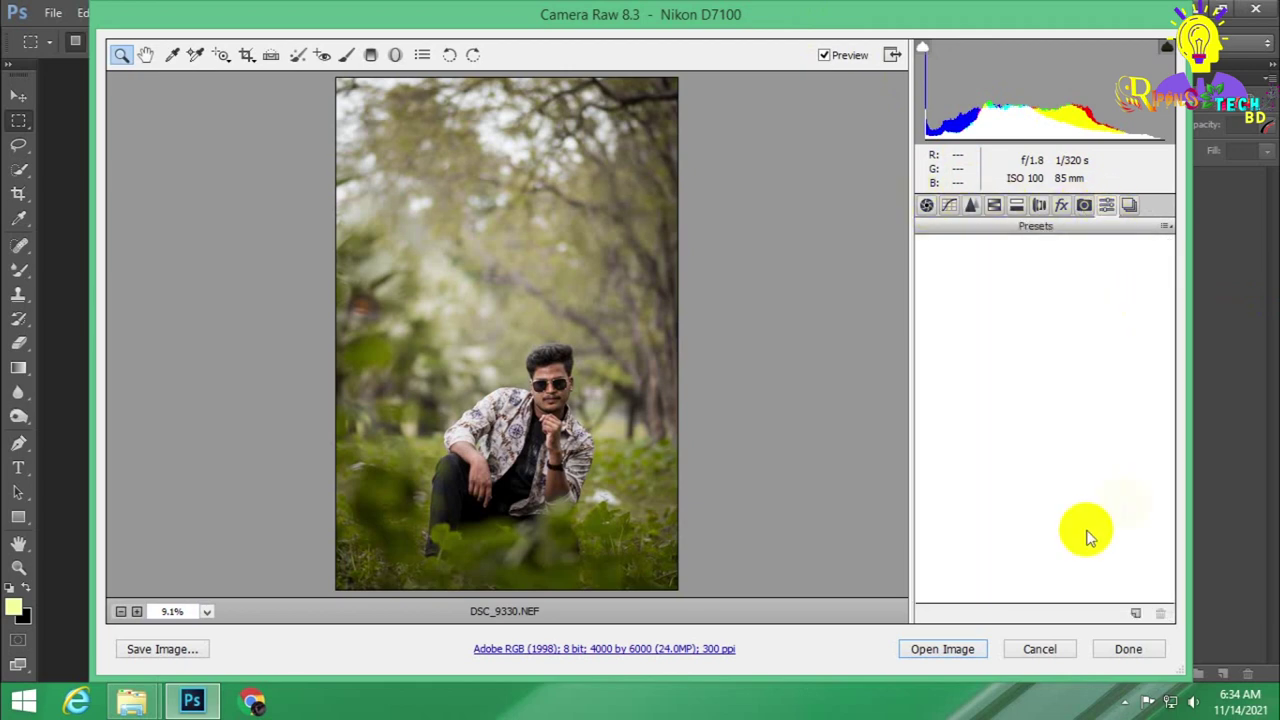
click(1136, 614)
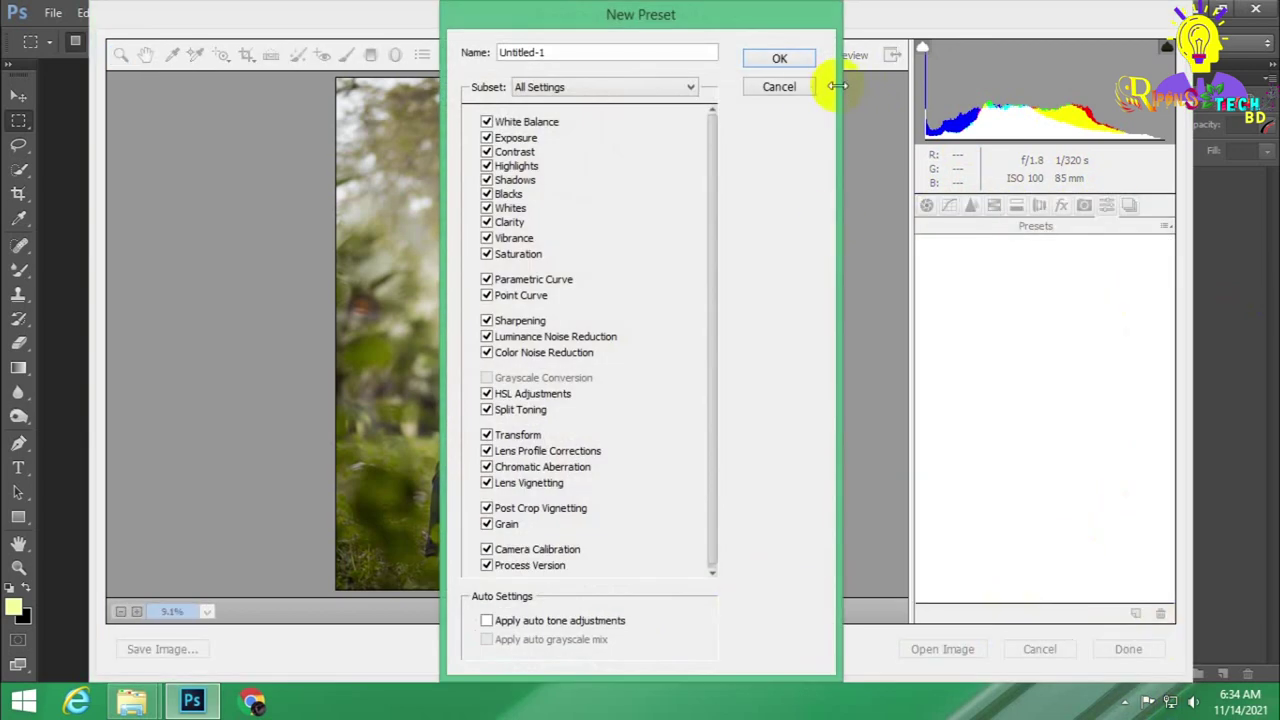
click(780, 86)
click(1166, 226)
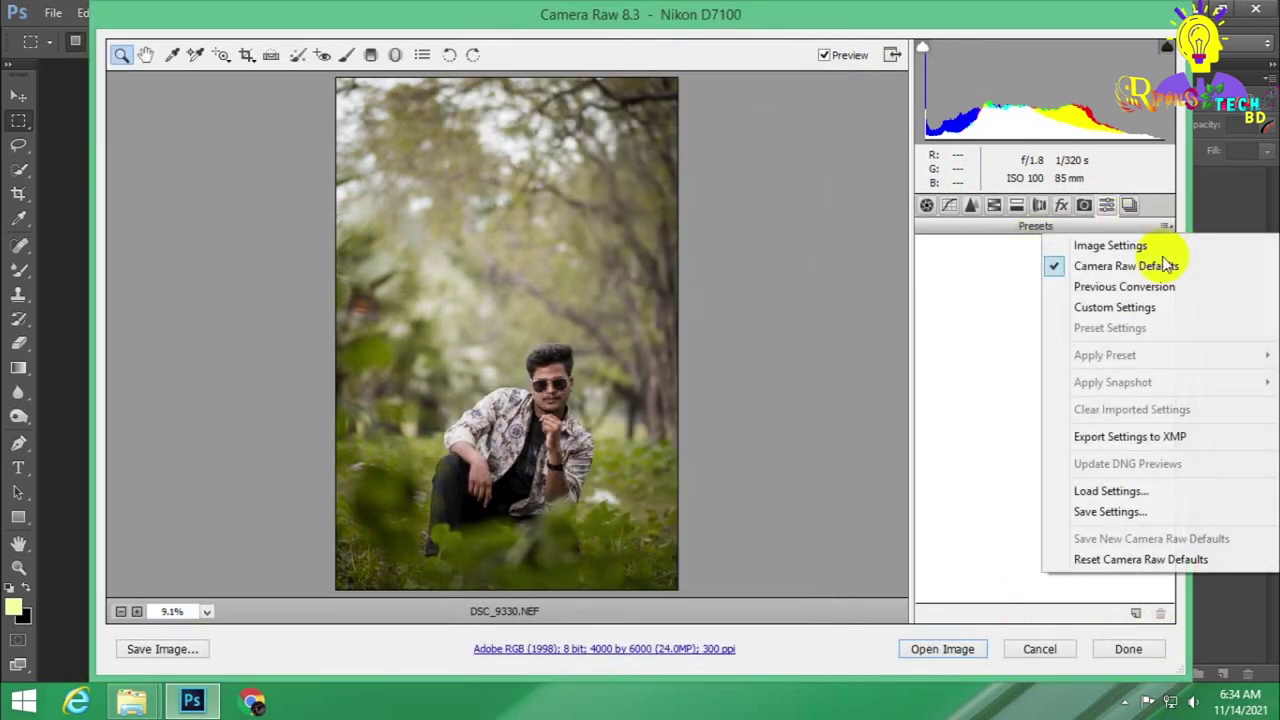
click(1108, 512)
click(778, 77)
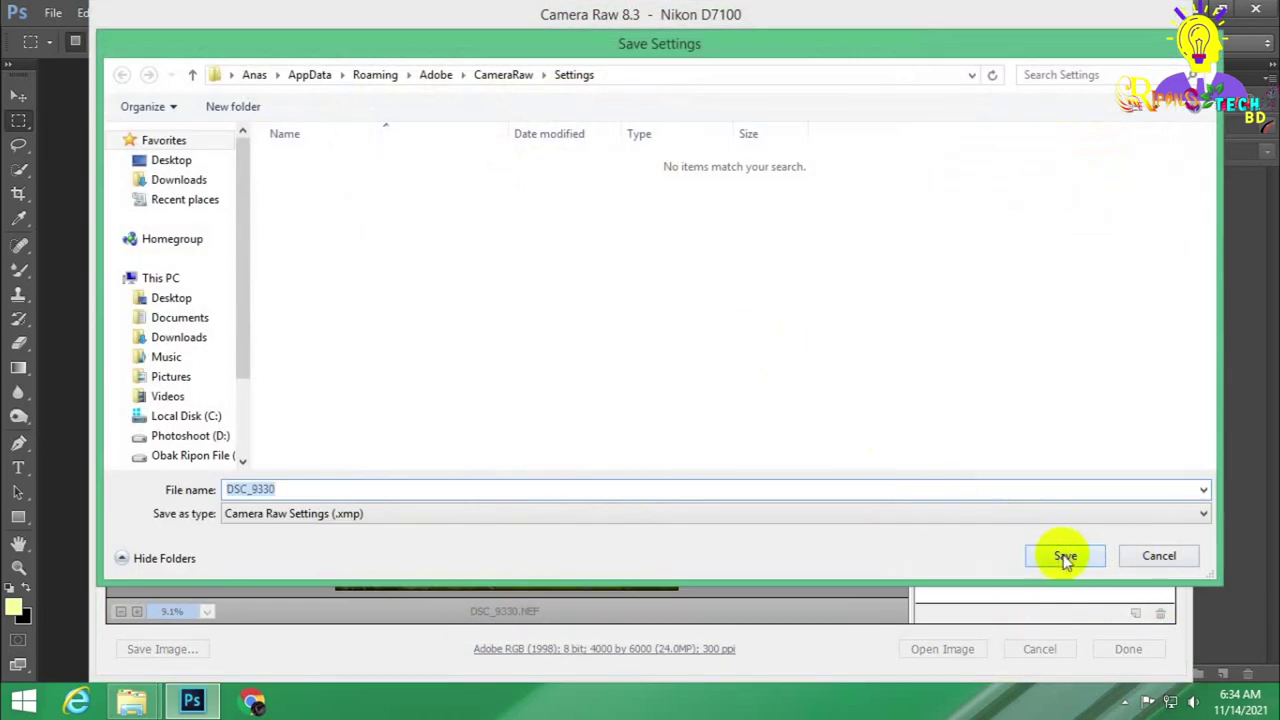
click(1065, 557)
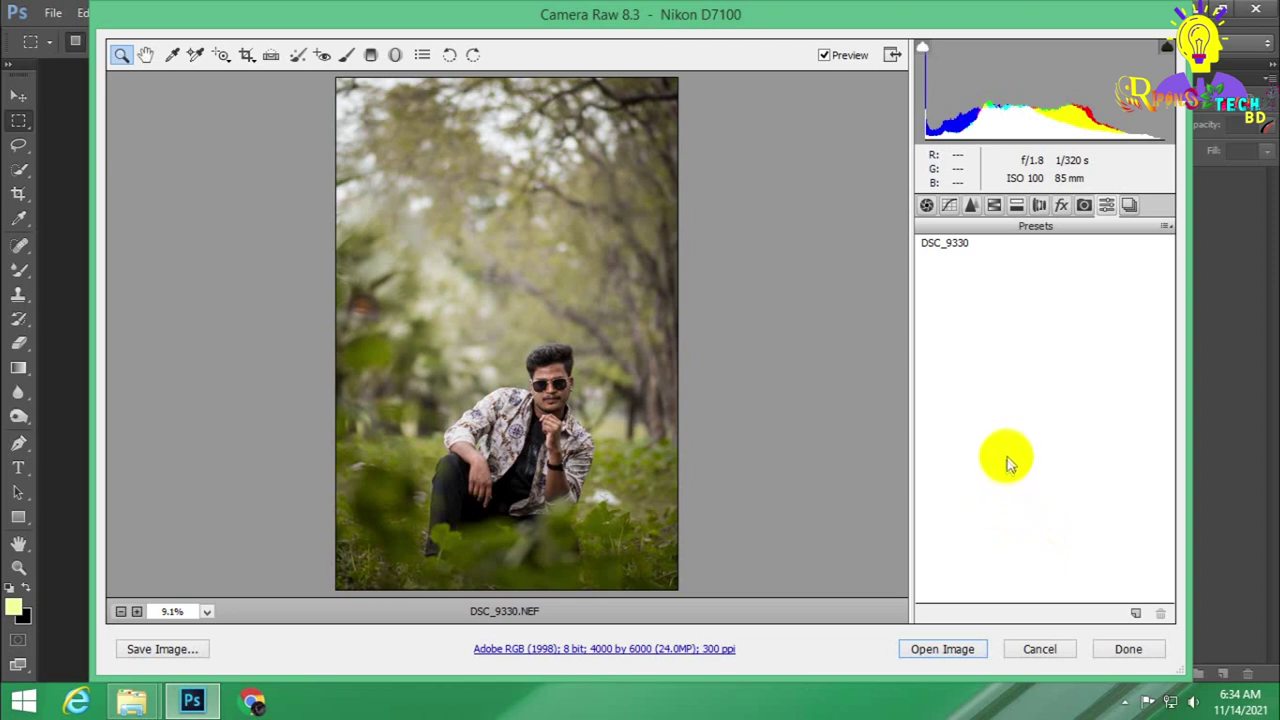
drag(643, 22, 619, 23)
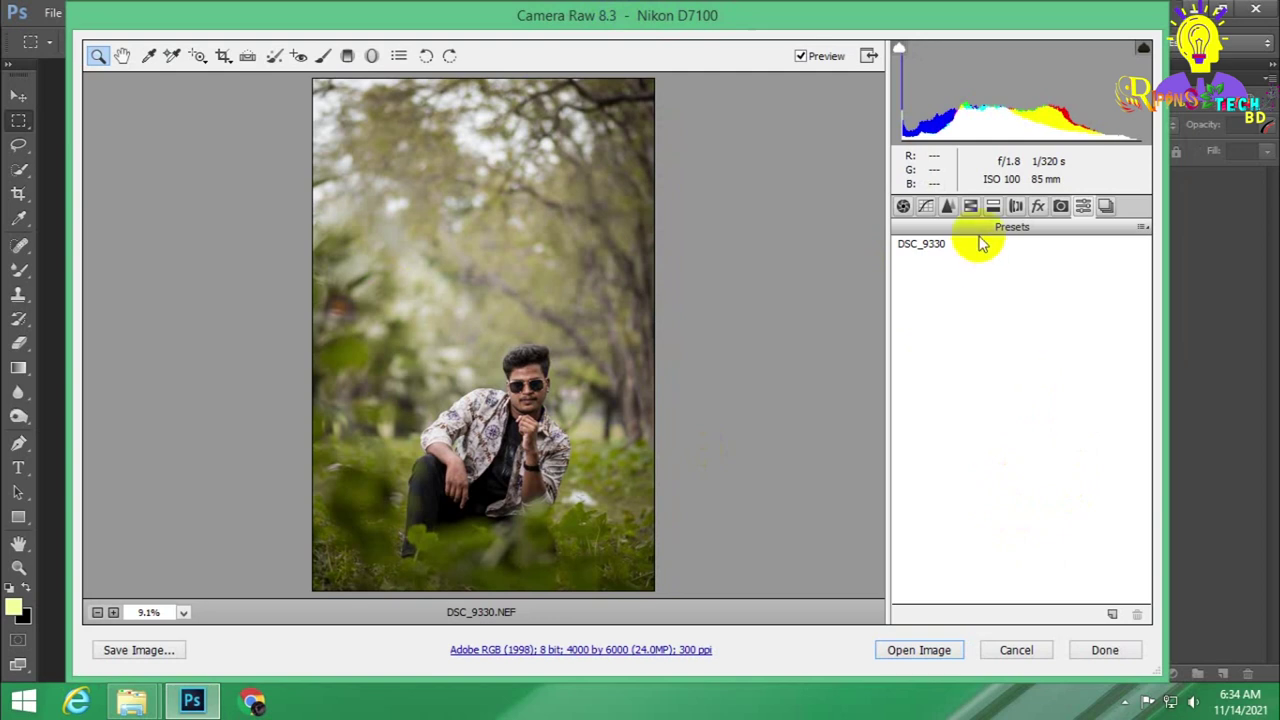
Apply the DSC_9330 preset to the photo.
click(946, 246)
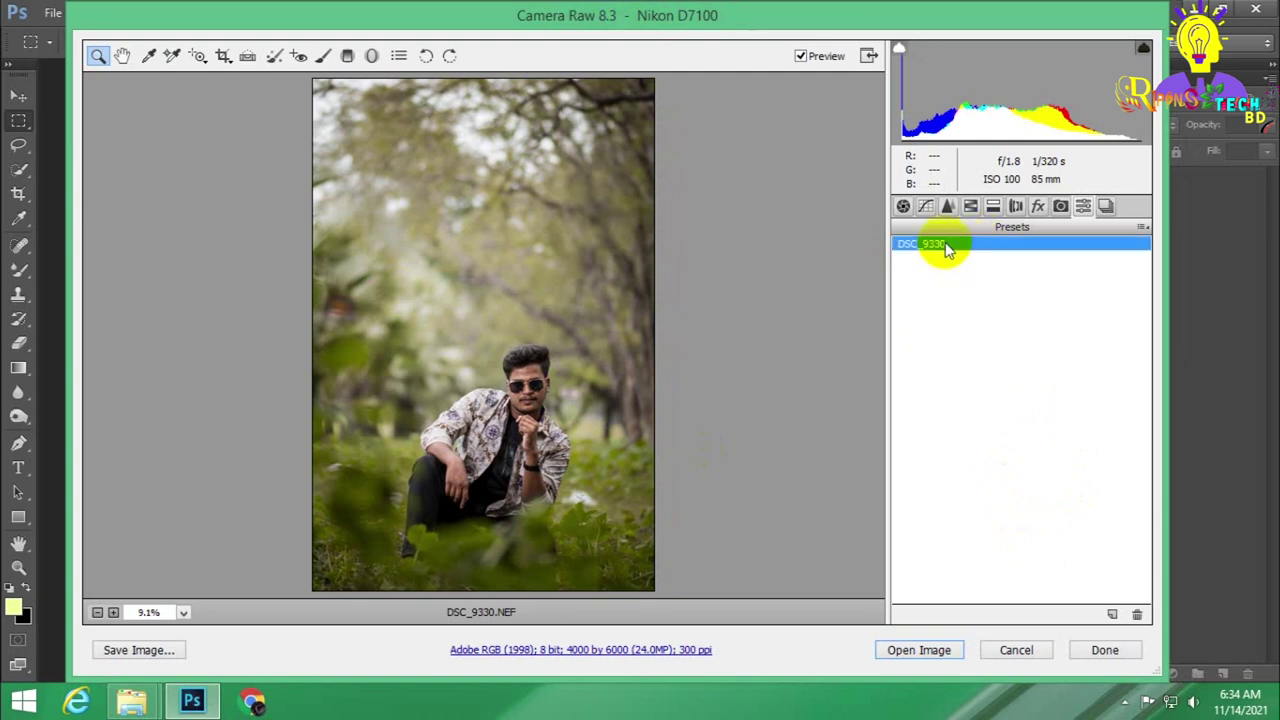
click(903, 206)
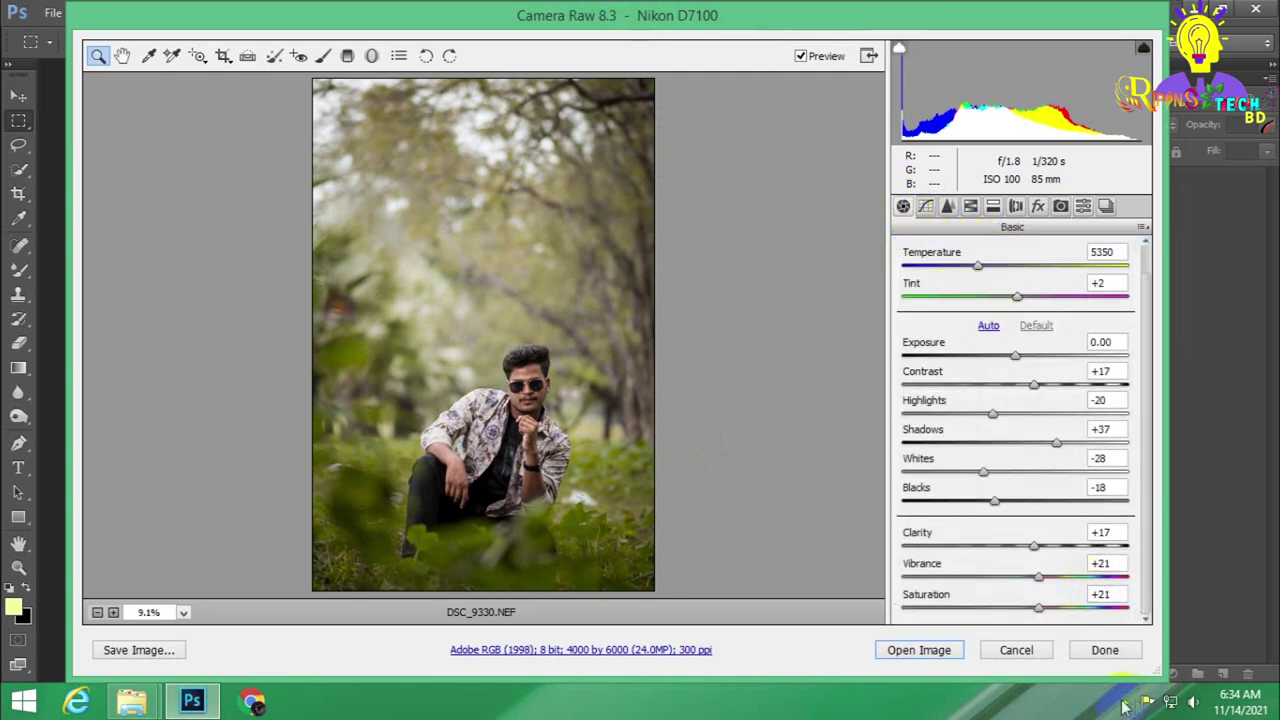
click(1125, 703)
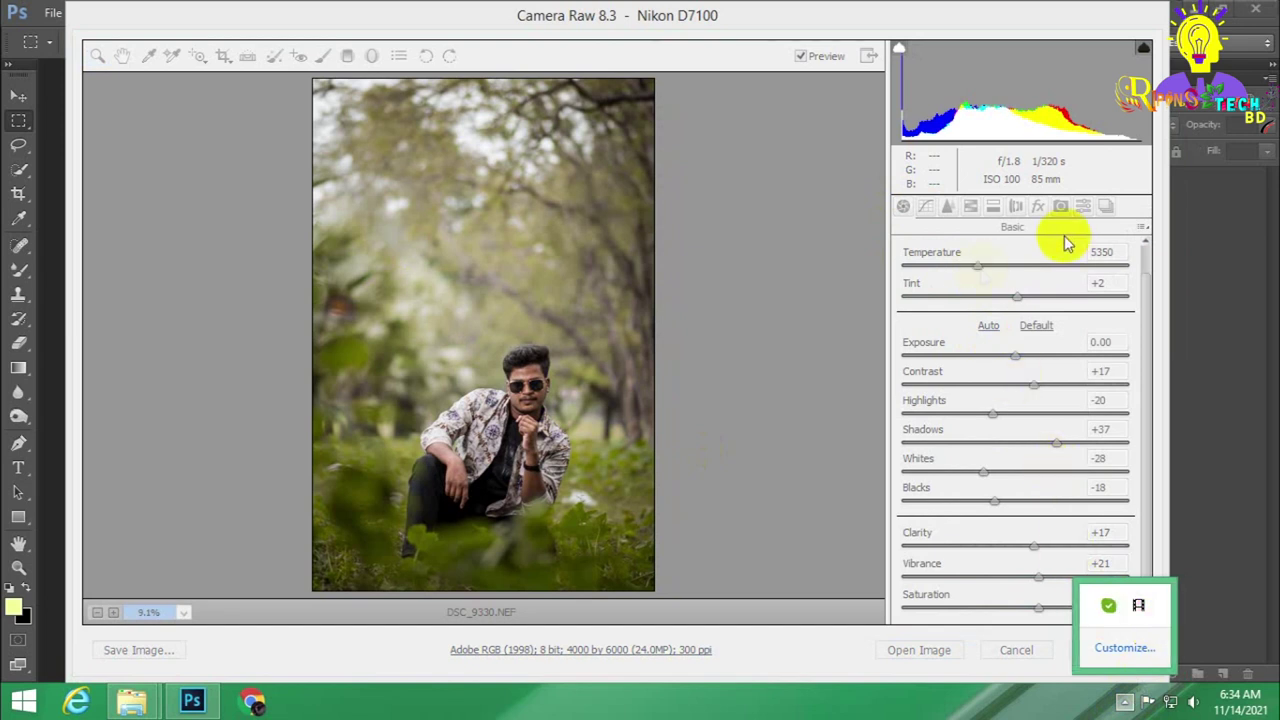
click(683, 15)
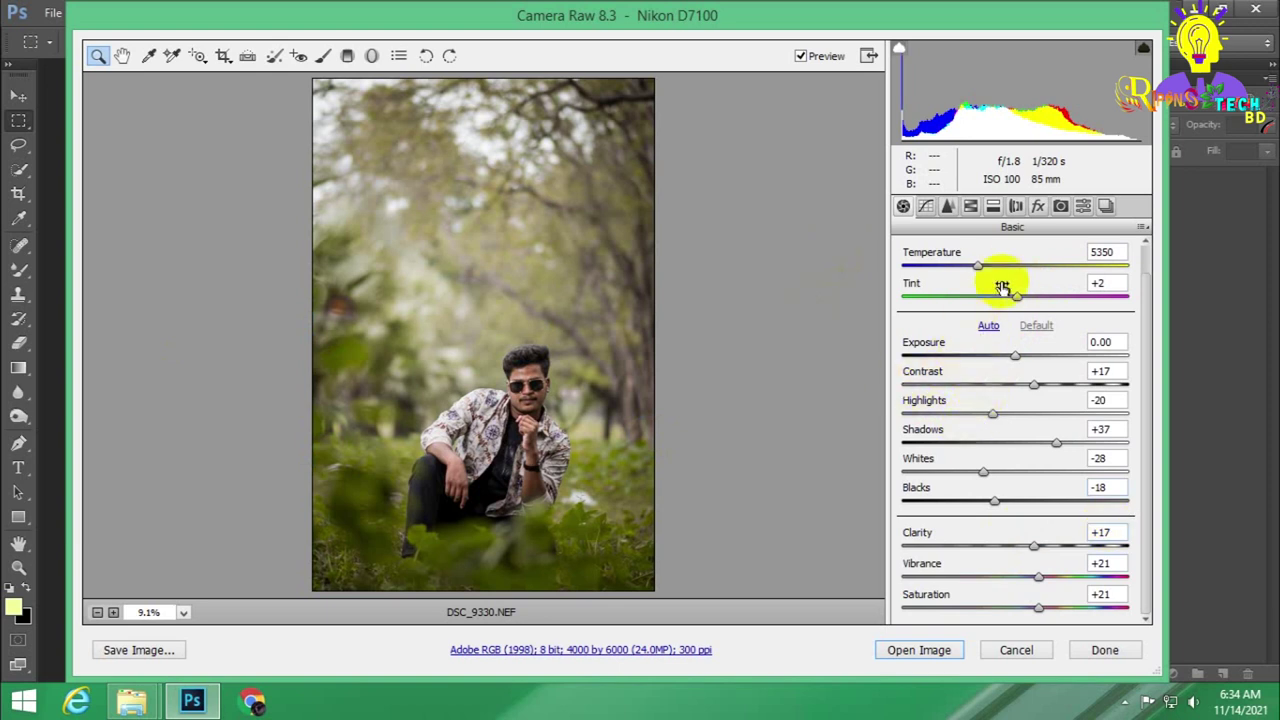
Set HSL luminance Reds +29, Oranges +42, Yellows -13, then open the image in Photoshop.
click(970, 206)
click(1012, 278)
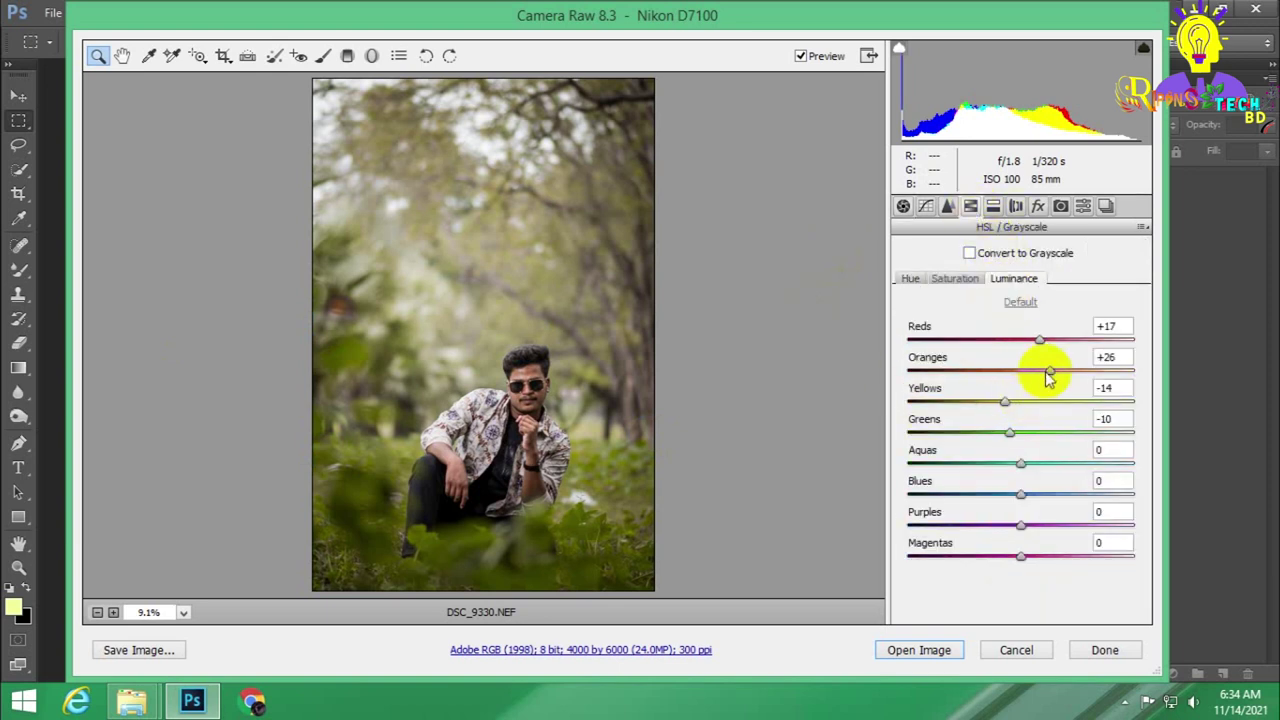
drag(1053, 375, 1071, 368)
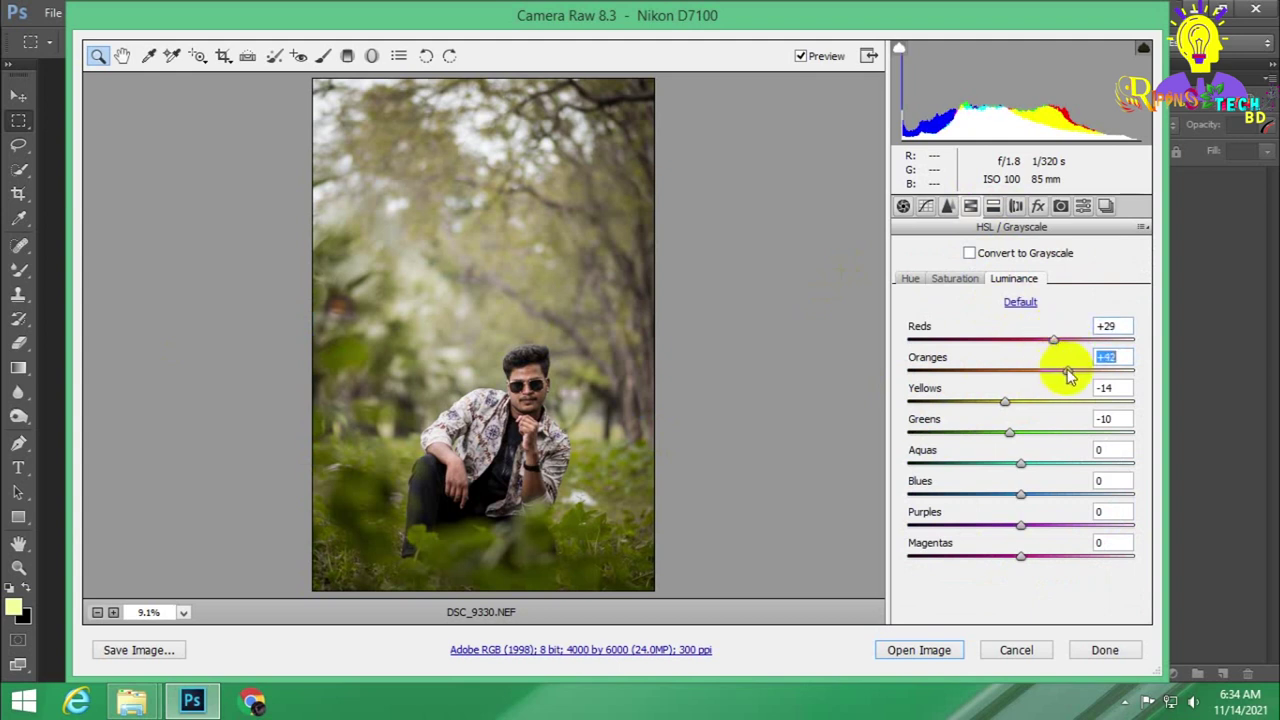
drag(1004, 400, 1008, 400)
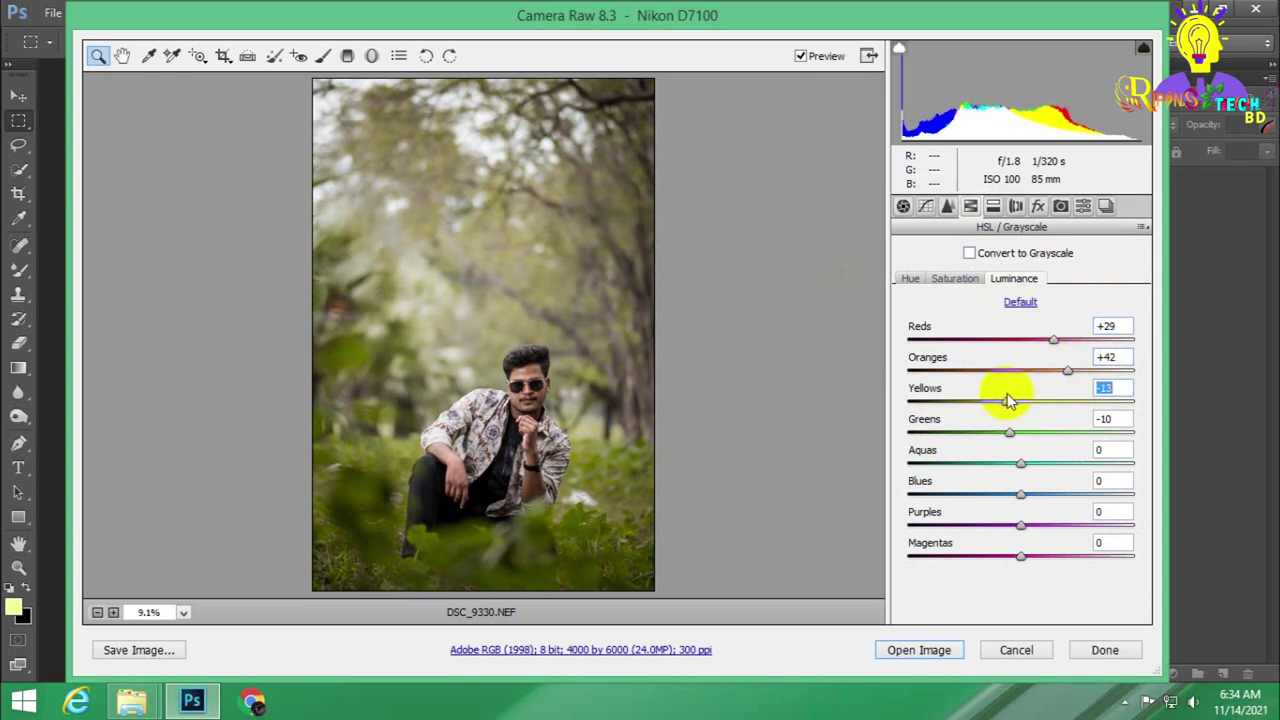
click(948, 206)
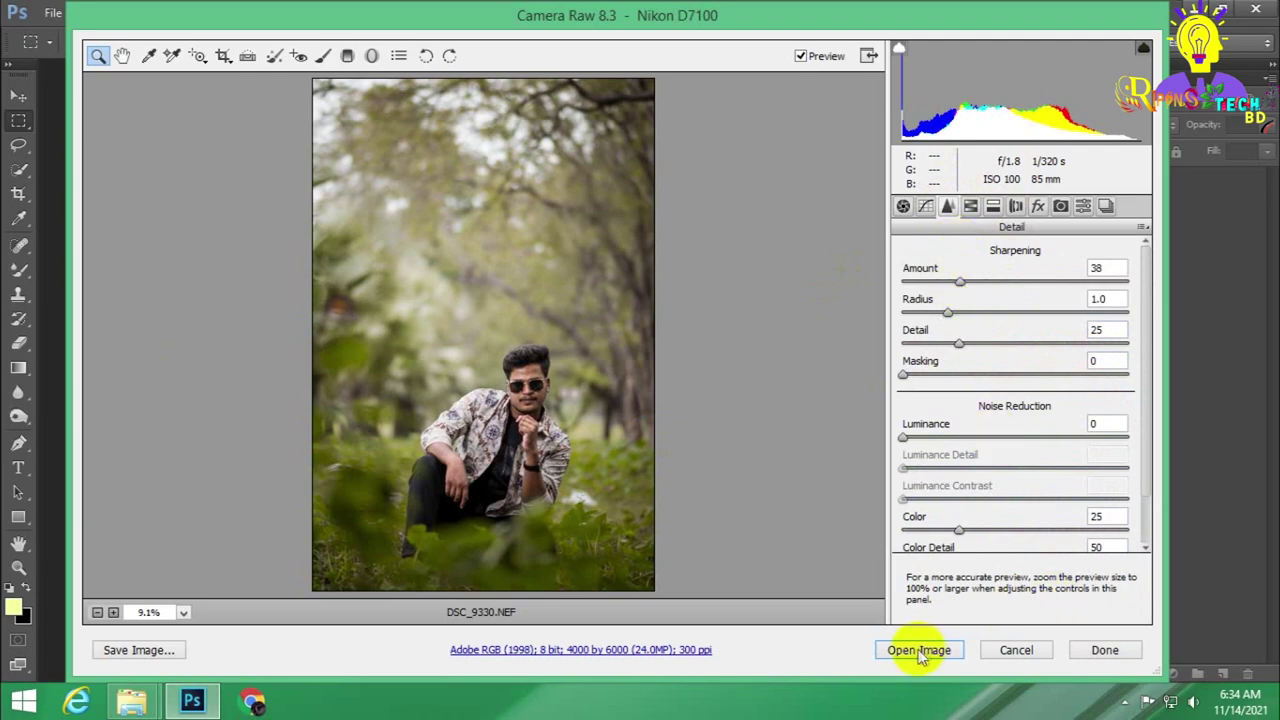
click(920, 652)
mouse_move(131, 701)
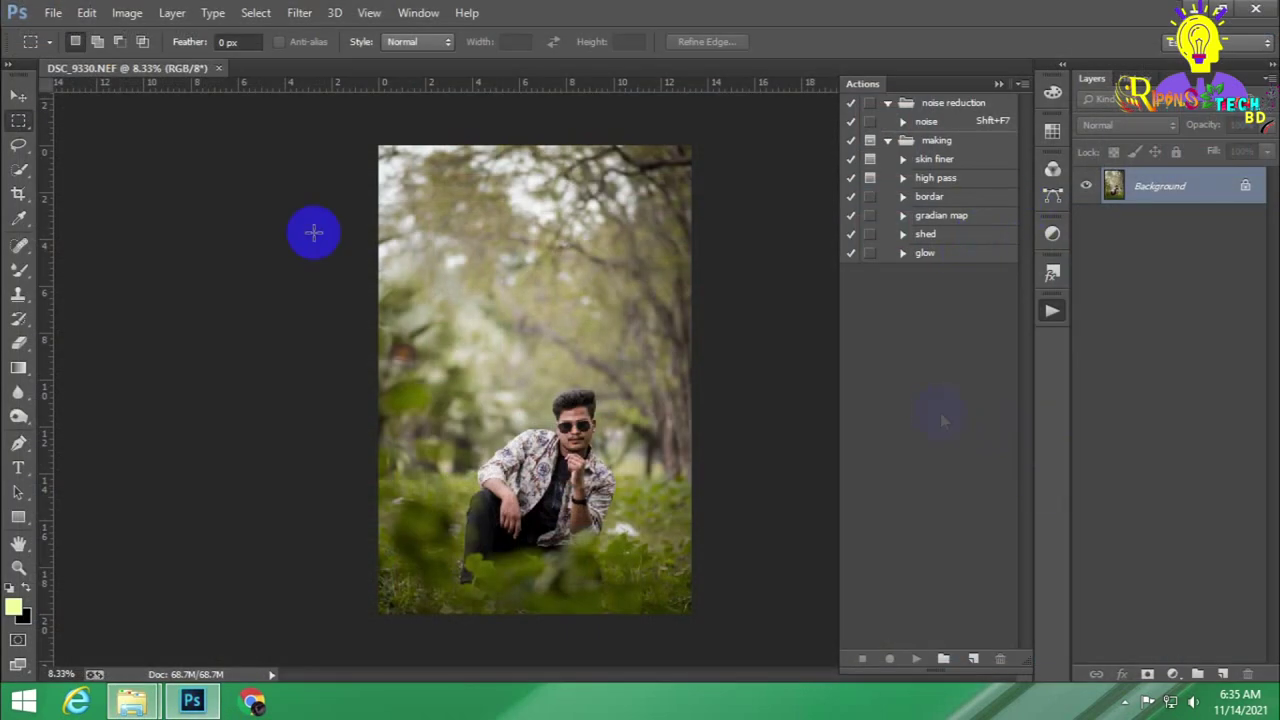
Return to Photoshop with DSC_9330 open and select the Move tool.
click(18, 95)
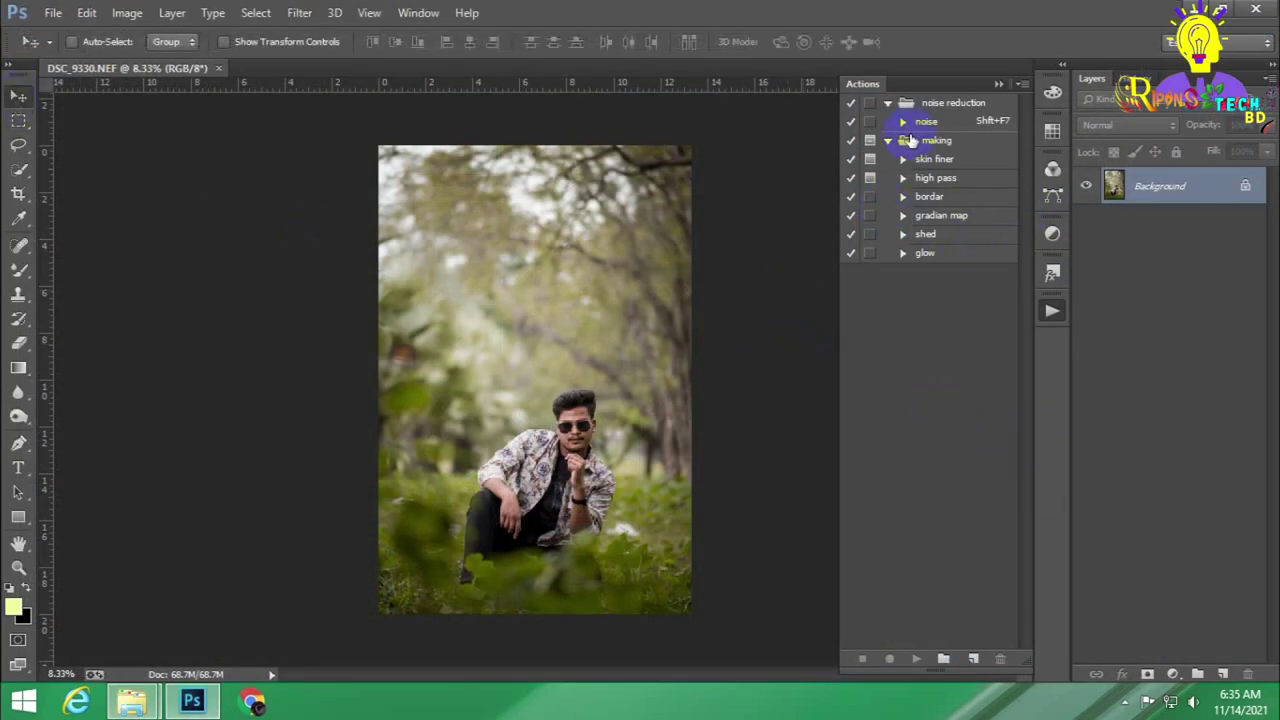
Run the 'noise' action, continuing past the Merge Visible alert, and zoom into the face.
click(924, 123)
click(916, 659)
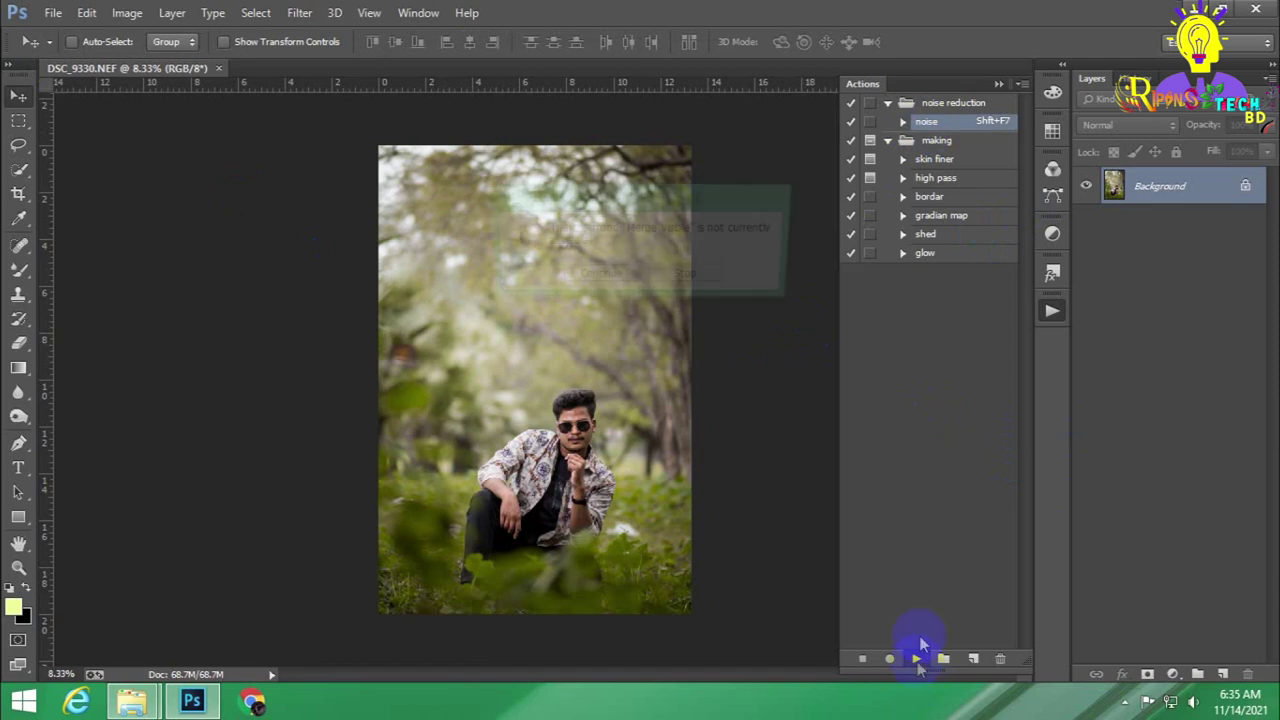
click(600, 277)
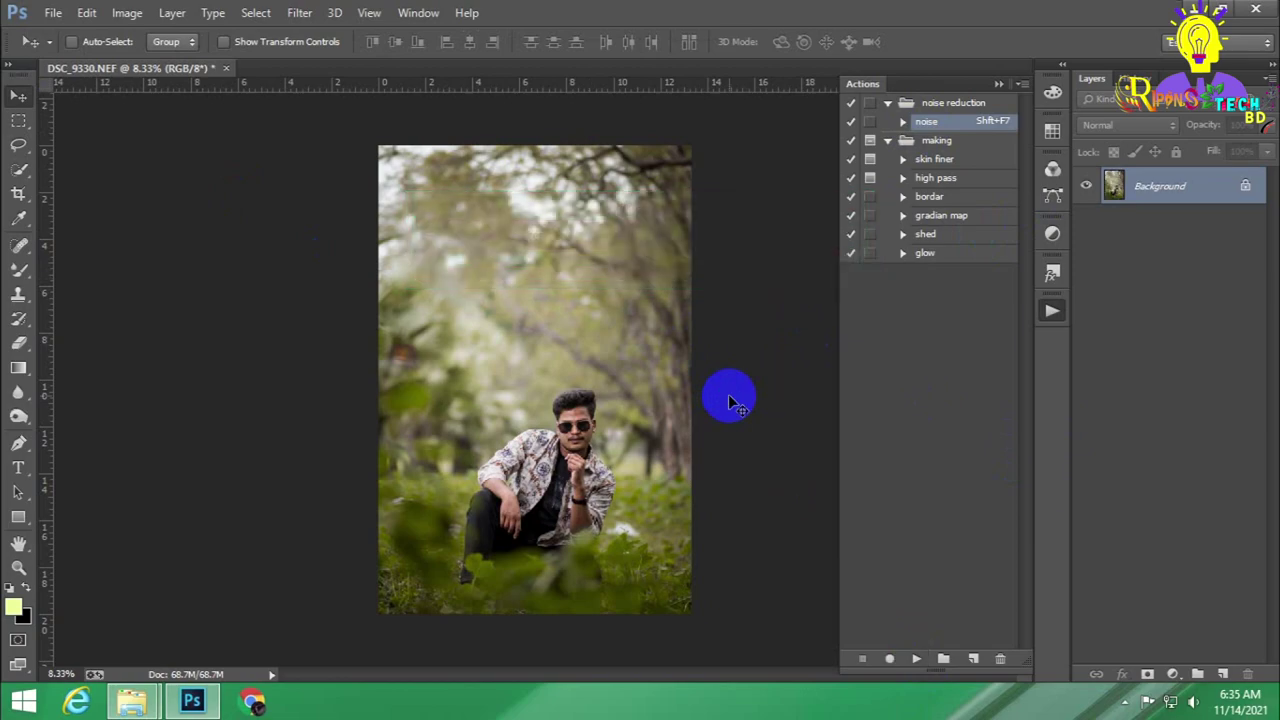
mouse_move(590, 420)
mouse_down()
mouse_move(624, 414)
mouse_move(591, 323)
mouse_up()
Spot-heal the blemishes across the forehead with a slightly smaller brush.
click(18, 245)
key(bracketleft)
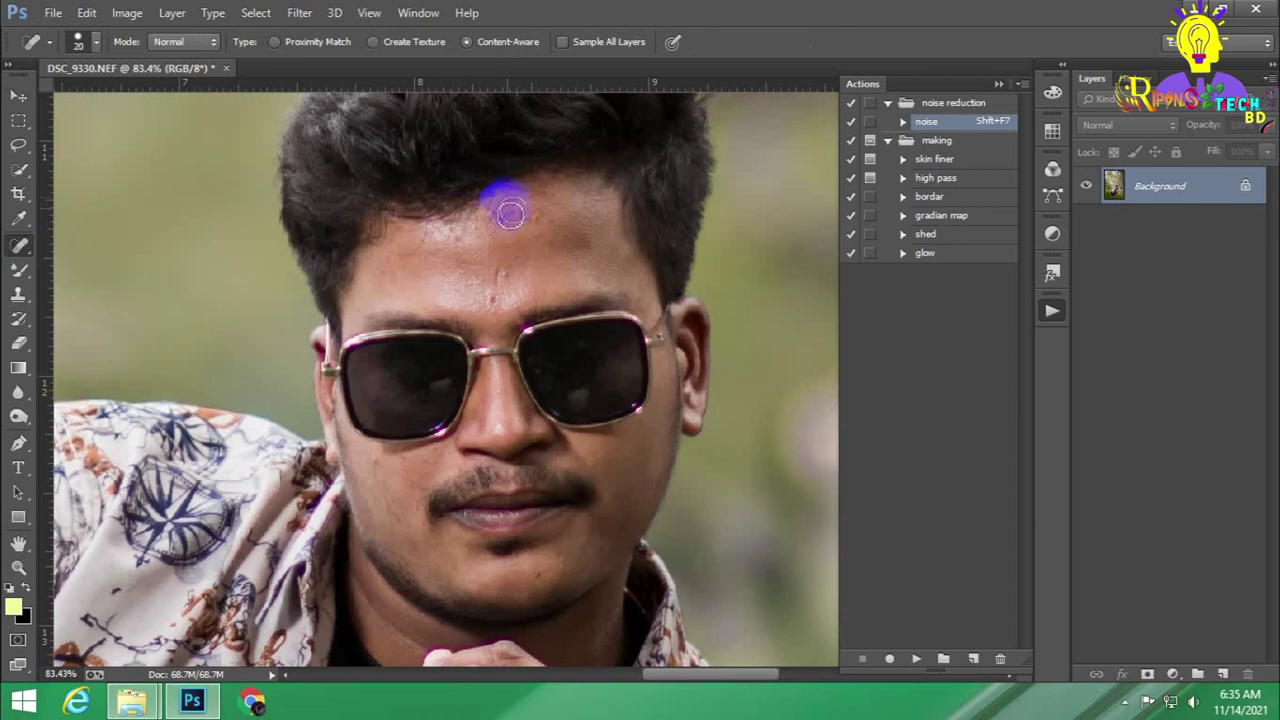
drag(503, 211, 545, 208)
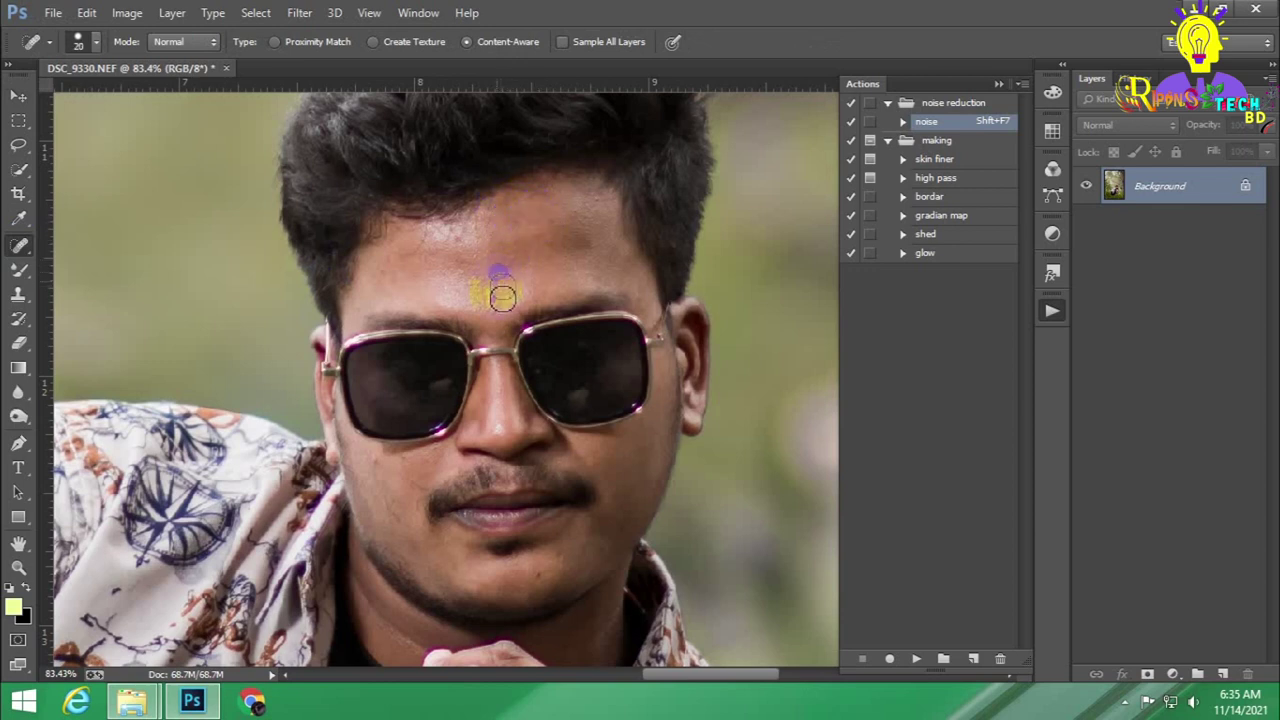
click(424, 251)
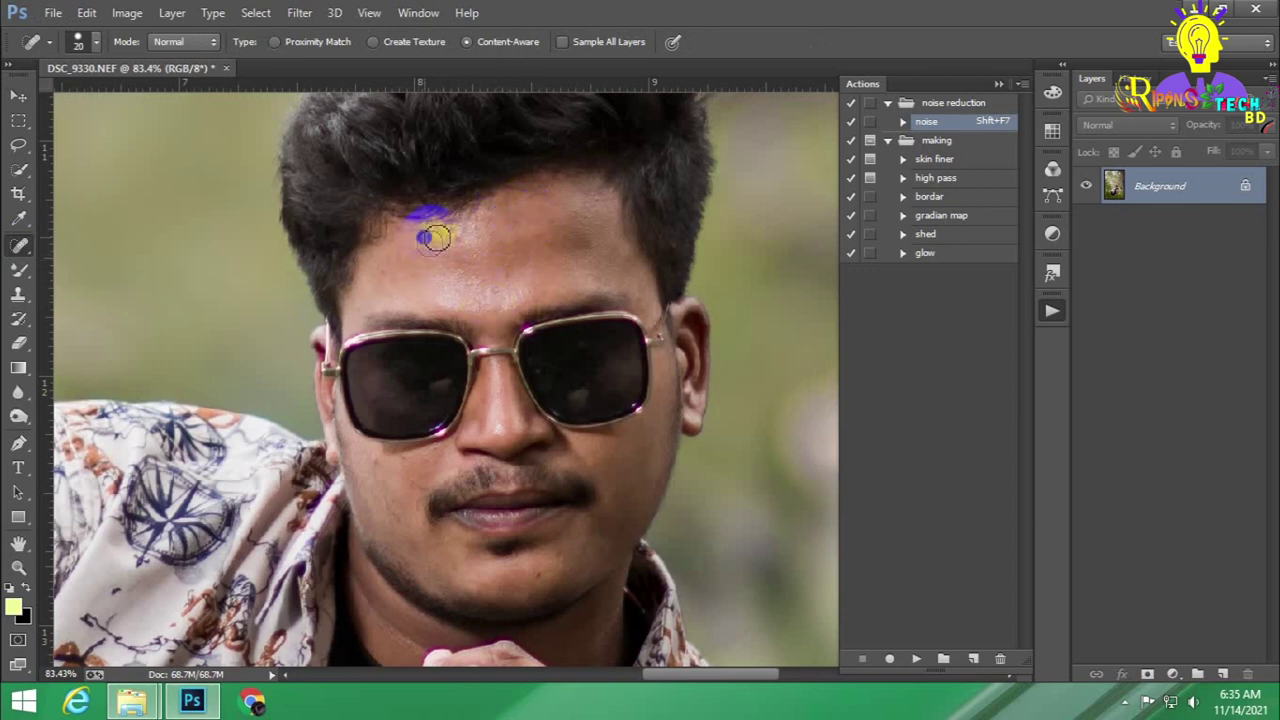
drag(557, 220, 586, 245)
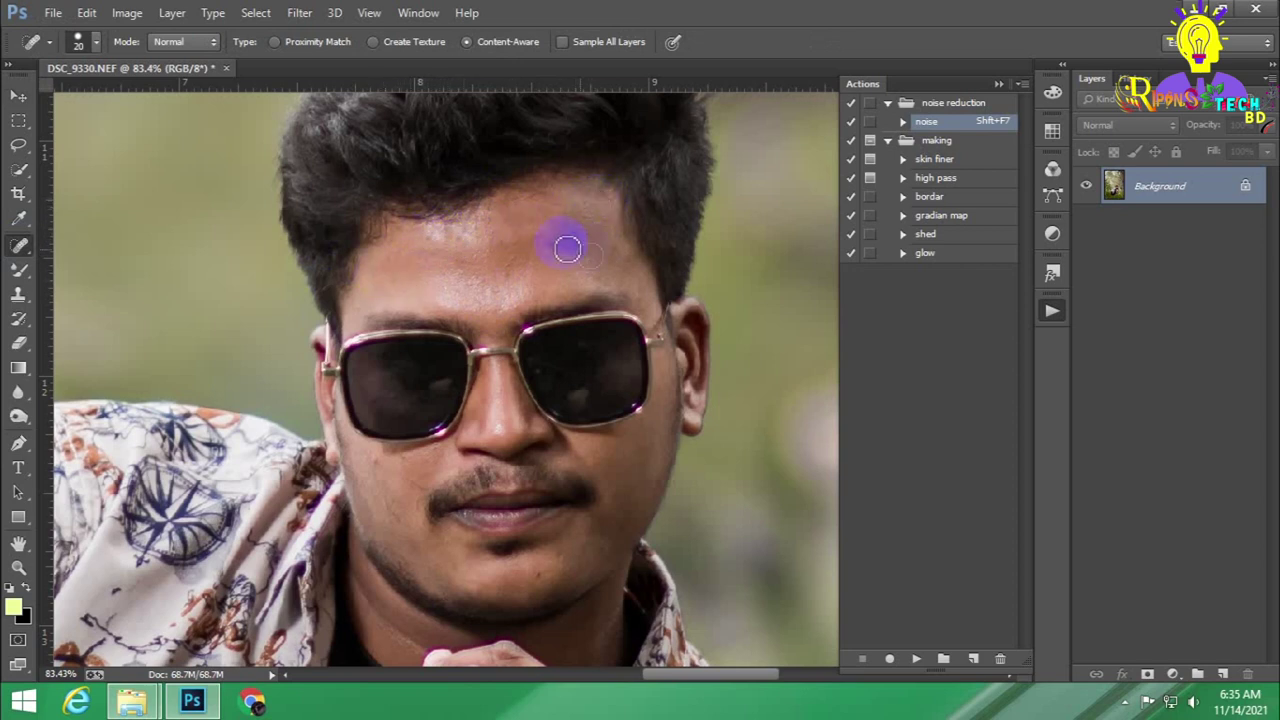
Heal the chin, left cheek and face spots, zoom out, and run the 'skin finer' action.
click(551, 574)
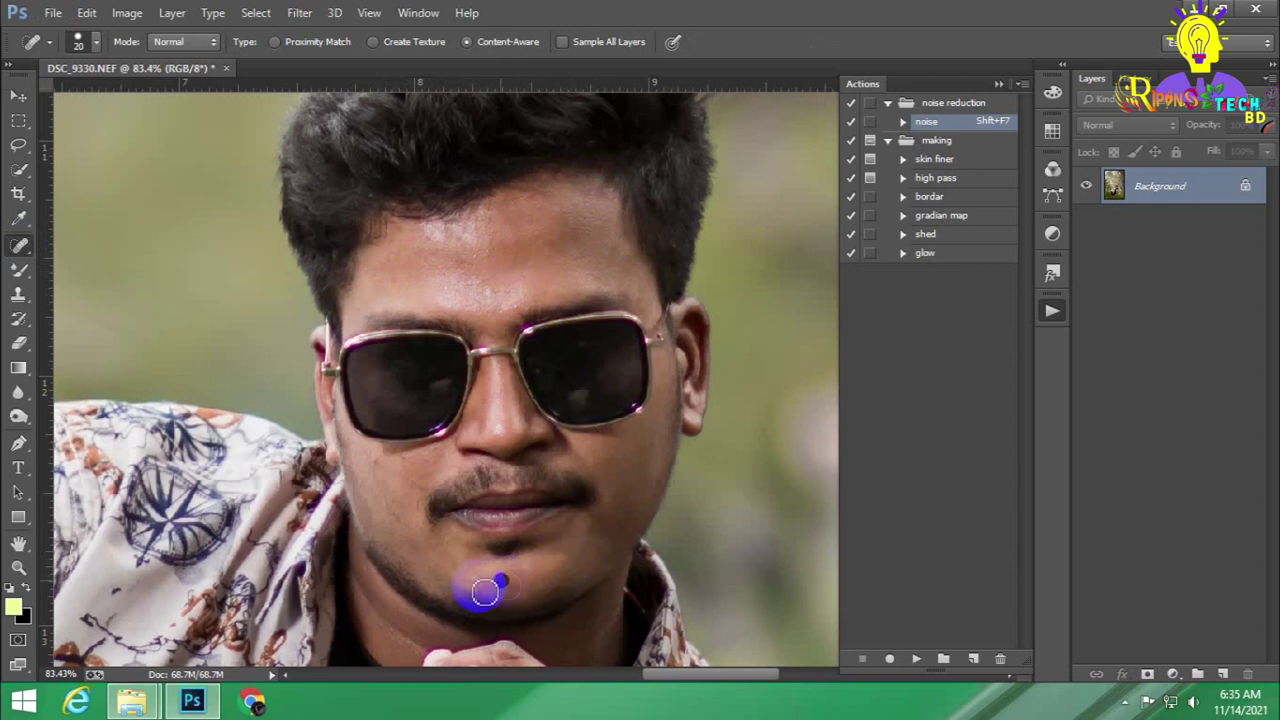
mouse_move(547, 580)
mouse_down()
mouse_move(405, 527)
mouse_move(417, 545)
mouse_up()
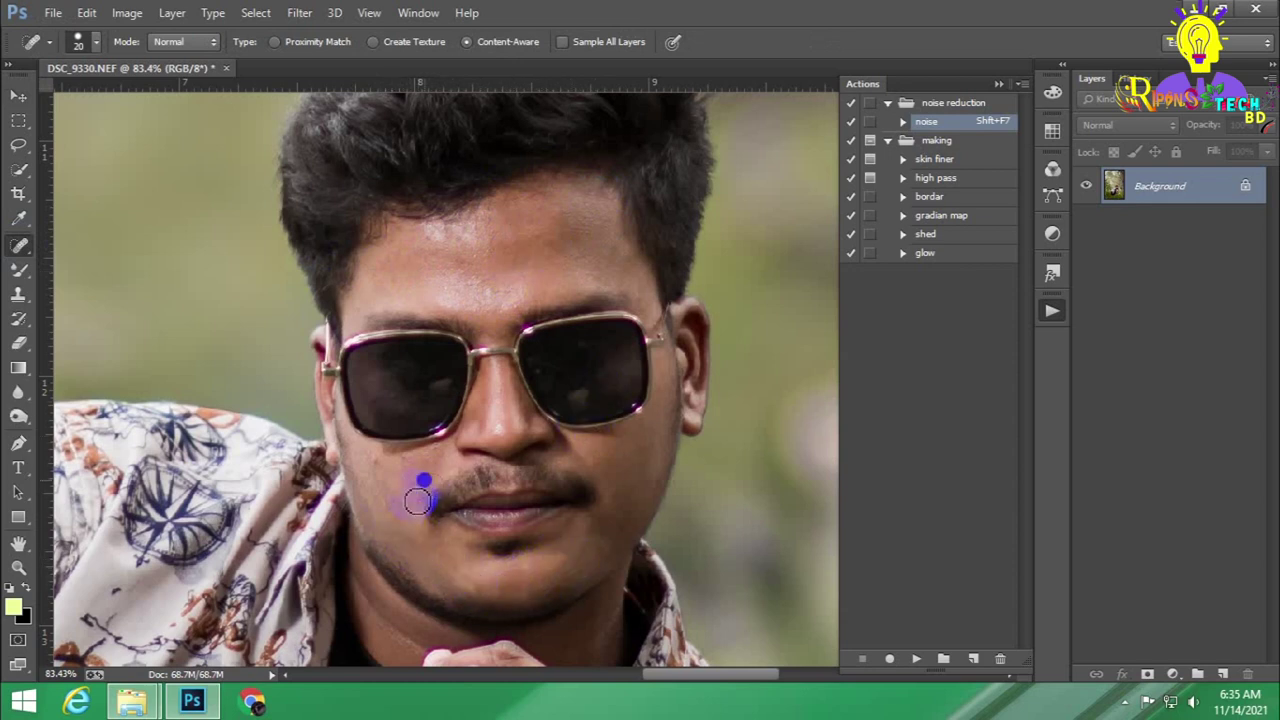
drag(417, 500, 394, 508)
click(580, 563)
click(740, 352)
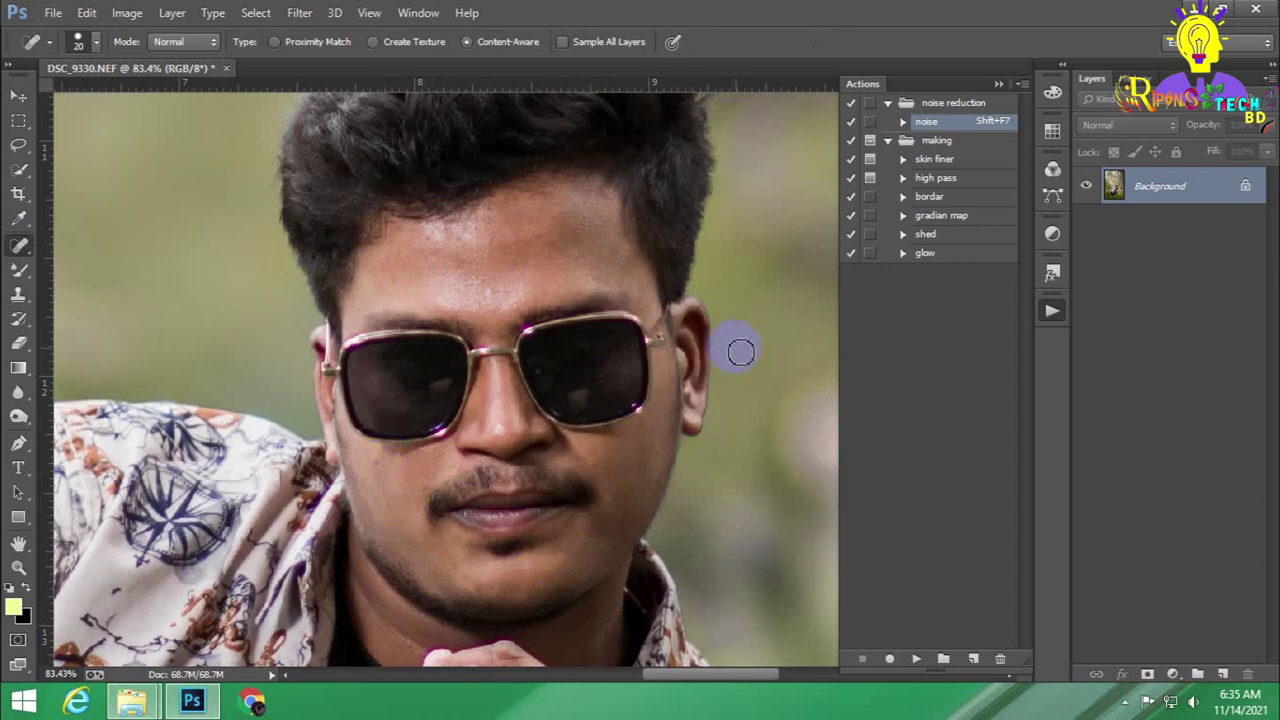
scroll(740, 352, down, 3)
scroll(660, 330, down, 2)
scroll(577, 297, down, 2)
scroll(575, 301, down, 1)
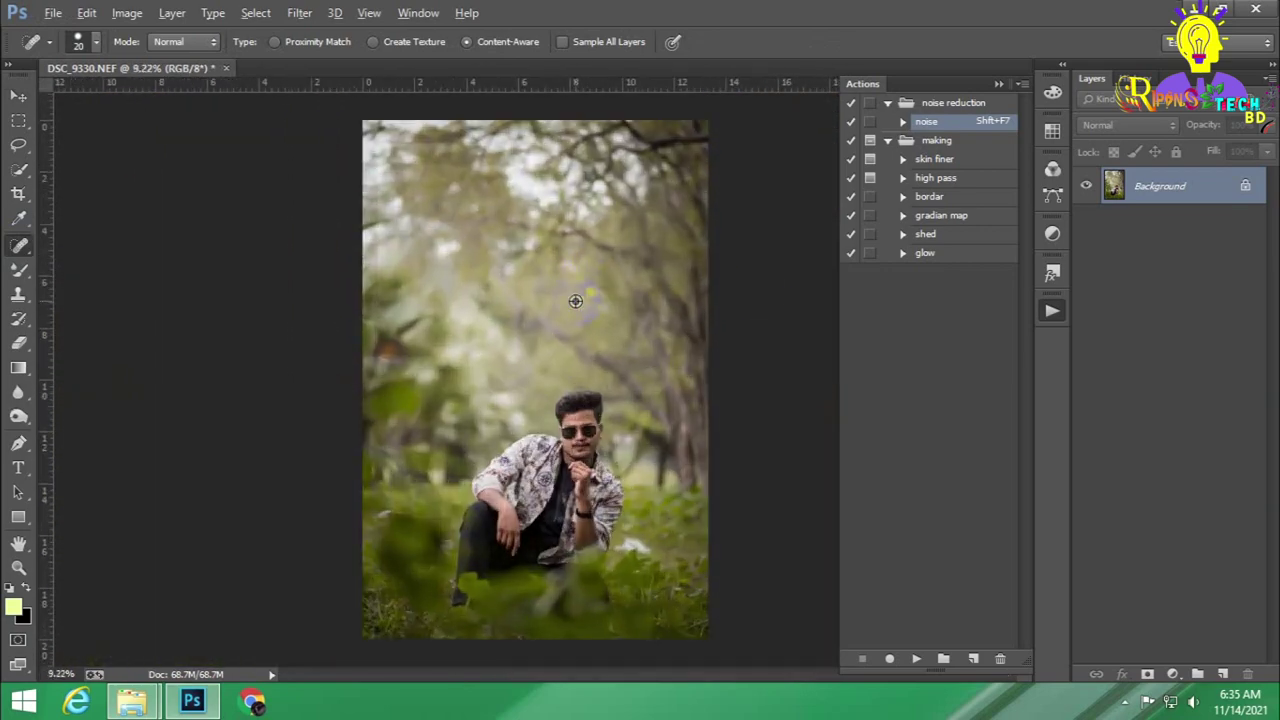
click(935, 159)
click(911, 658)
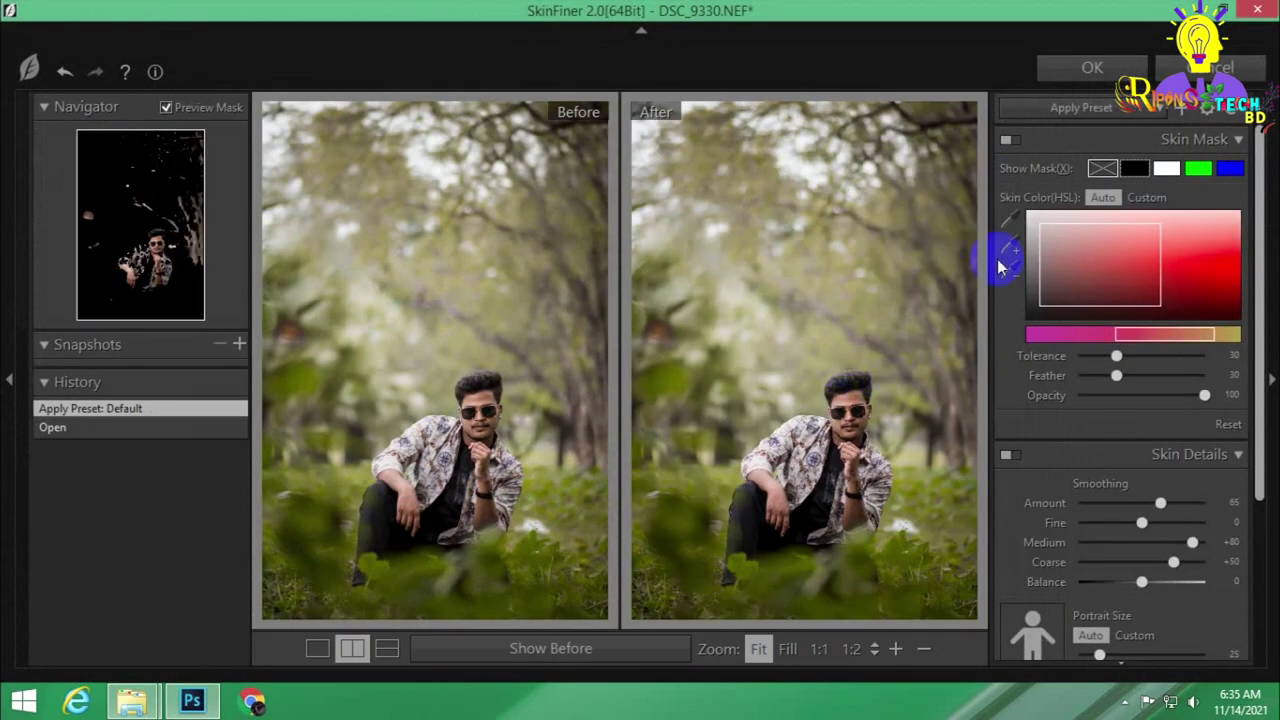
Exclude non-skin areas from the mask and set Smoothing Amount 100, Fine -69.
click(872, 318)
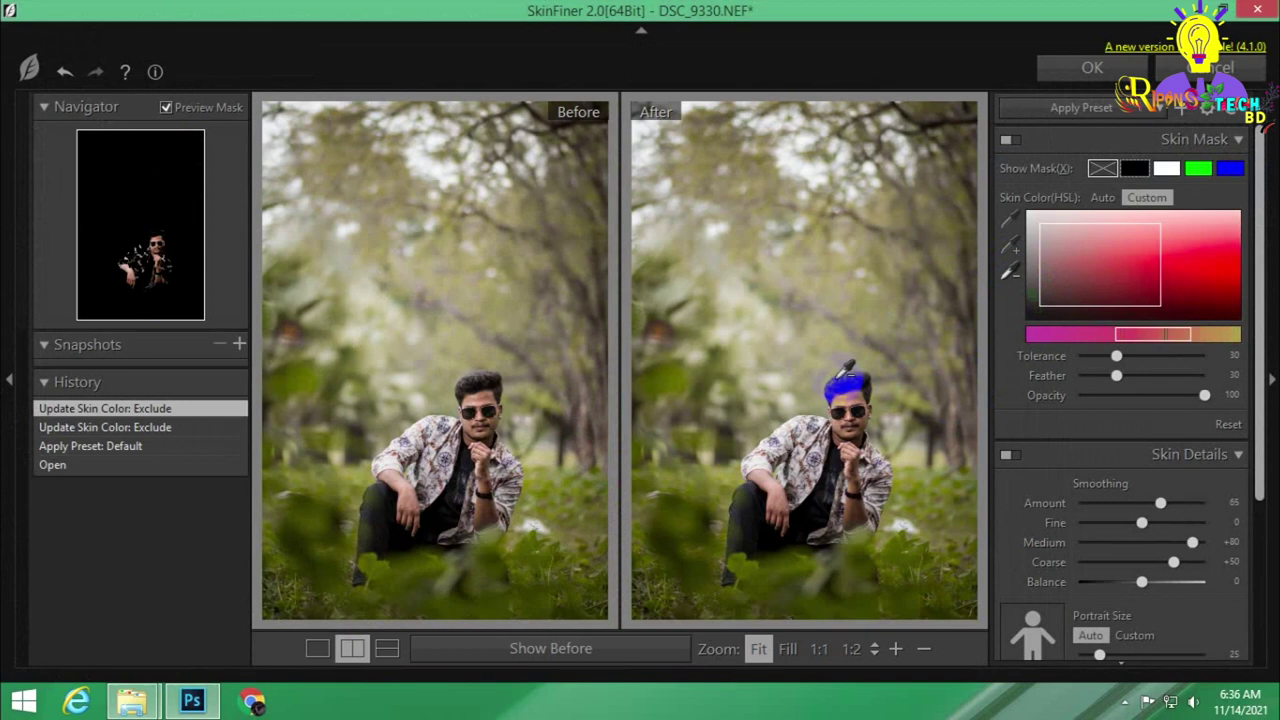
click(850, 372)
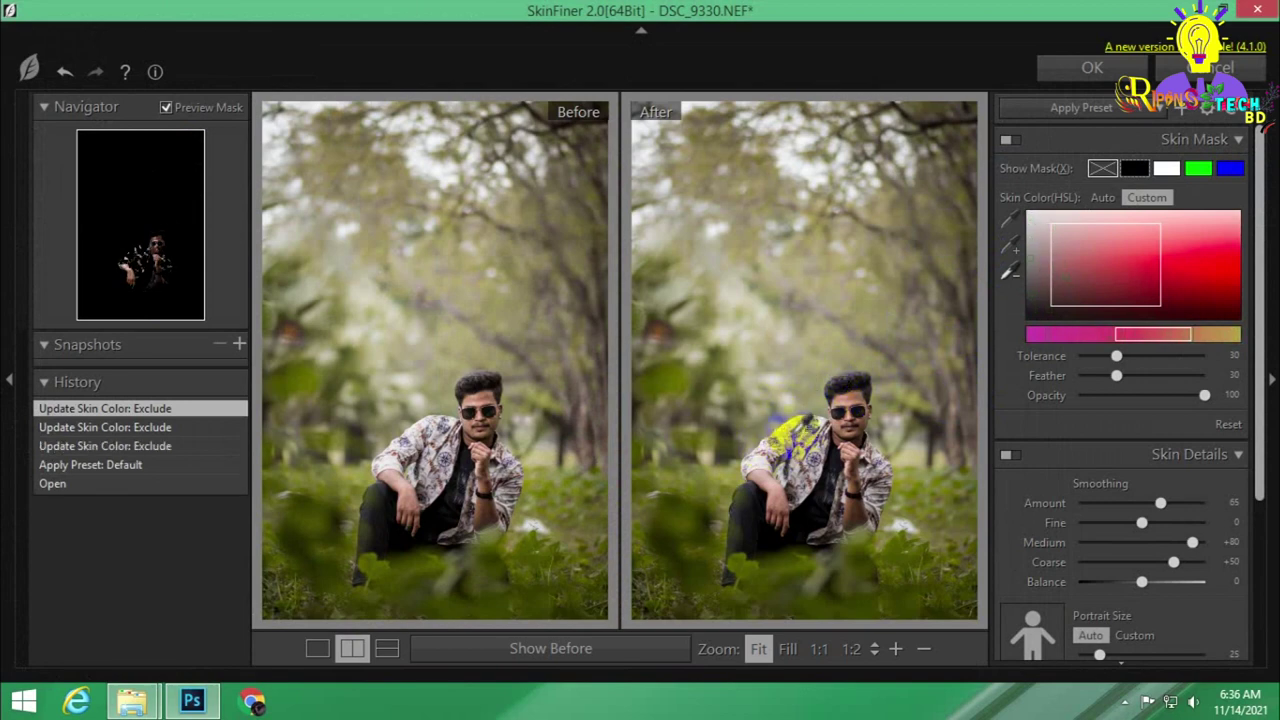
click(1230, 523)
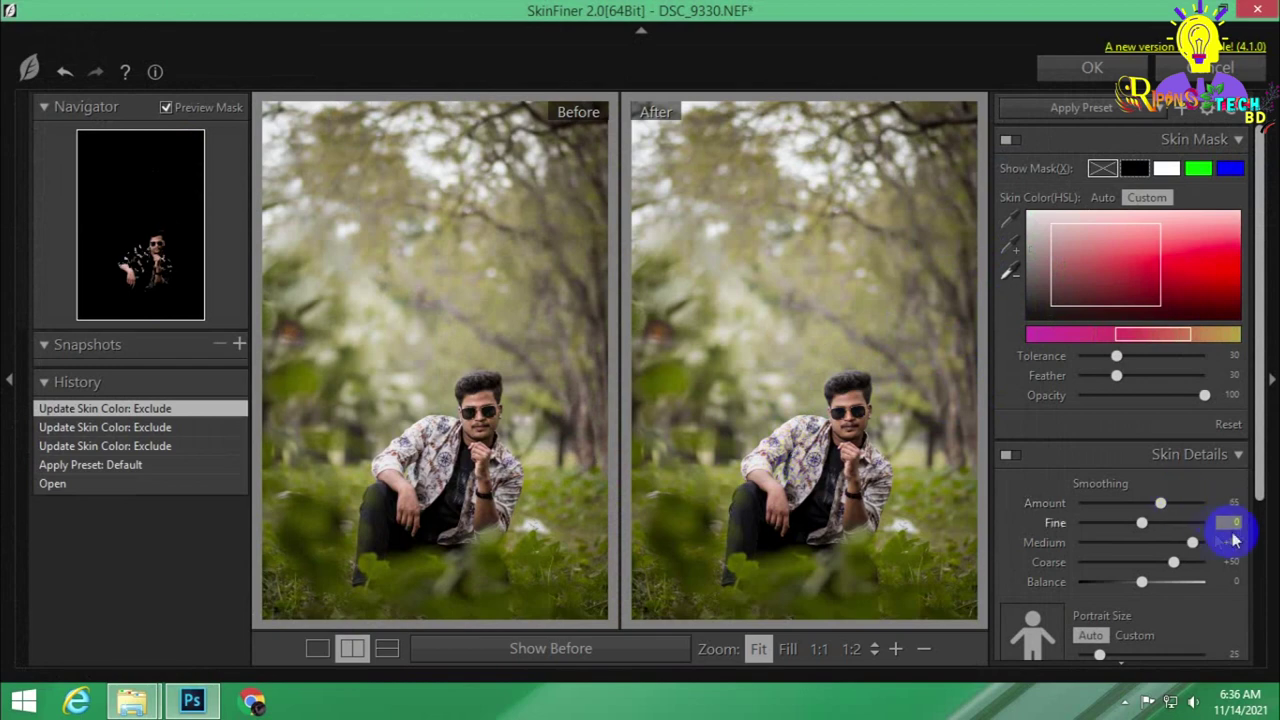
drag(1183, 519, 1257, 491)
mouse_move(1100, 528)
mouse_down()
mouse_move(1126, 512)
mouse_move(1154, 531)
mouse_up()
scroll(1134, 420, down, 3)
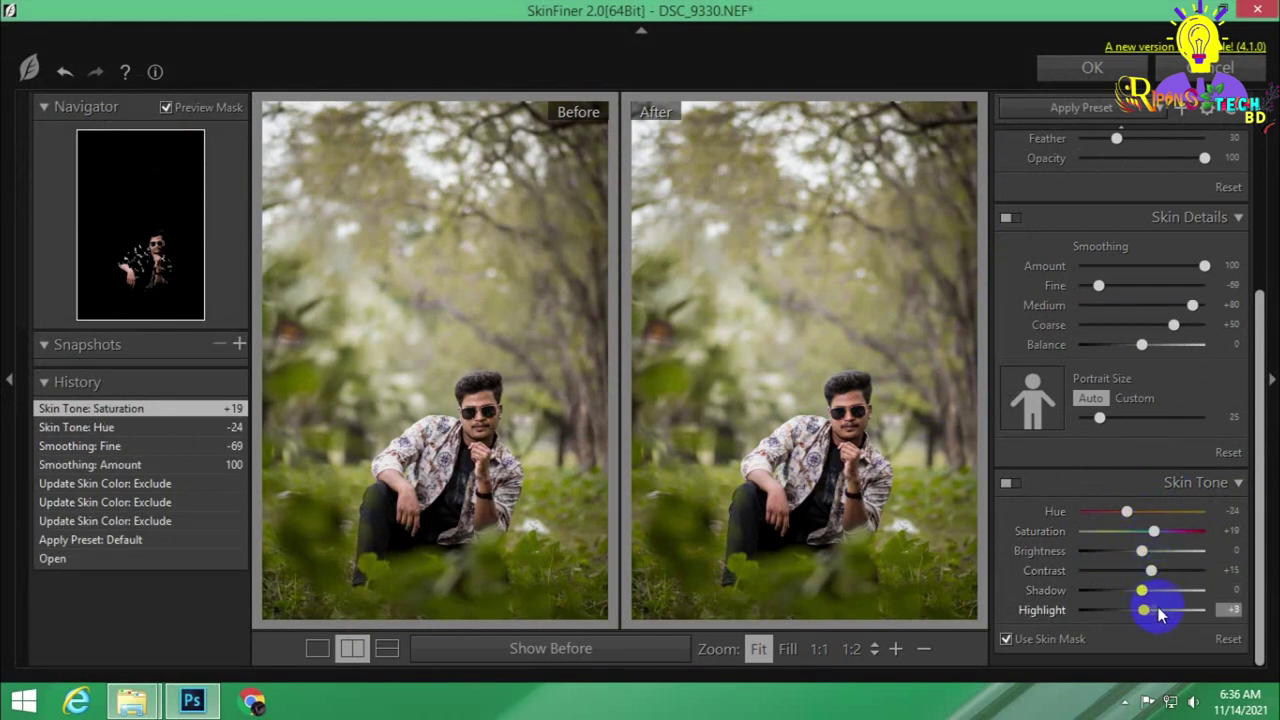
Set skin tone highlight +18, brightness +37, saturation +37, and apply to Photoshop.
drag(1160, 615, 1145, 570)
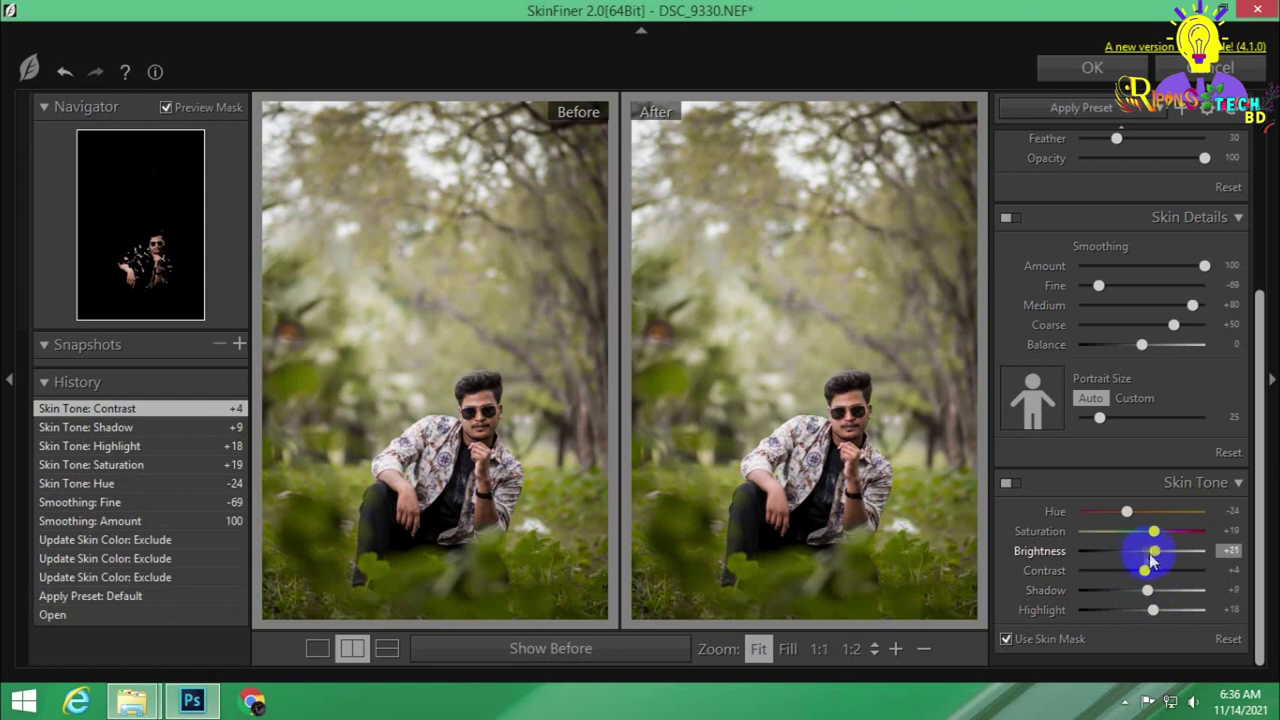
mouse_move(1167, 562)
mouse_down()
mouse_move(1144, 592)
mouse_move(1155, 611)
mouse_up()
drag(1160, 538, 1163, 535)
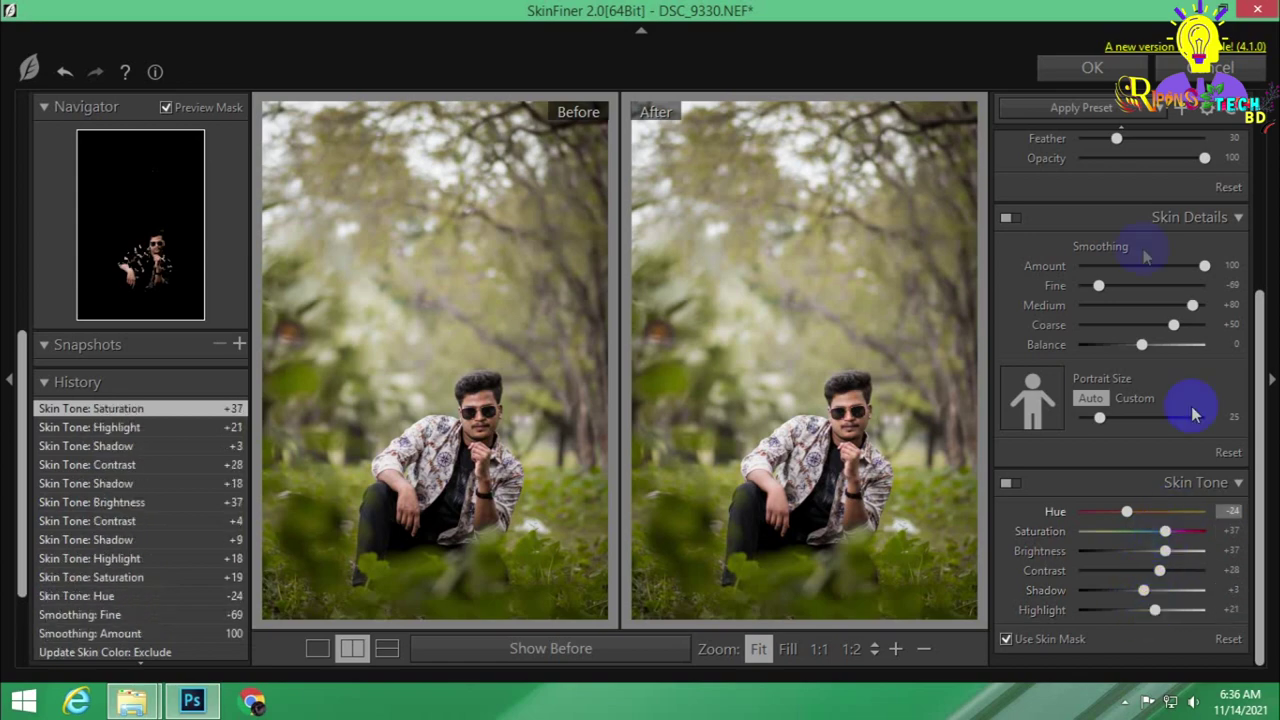
click(1092, 67)
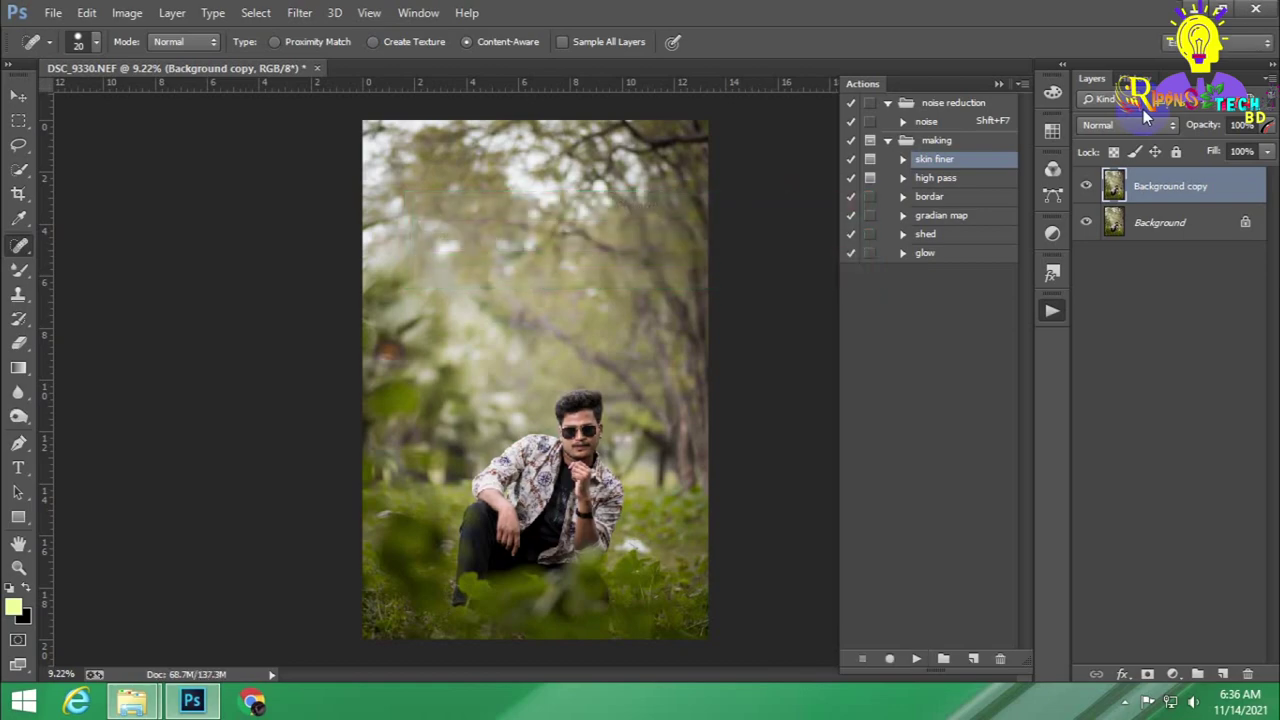
Zoom in and blend the forehead skin with the Mixer Brush Tool.
scroll(591, 428, up, 2)
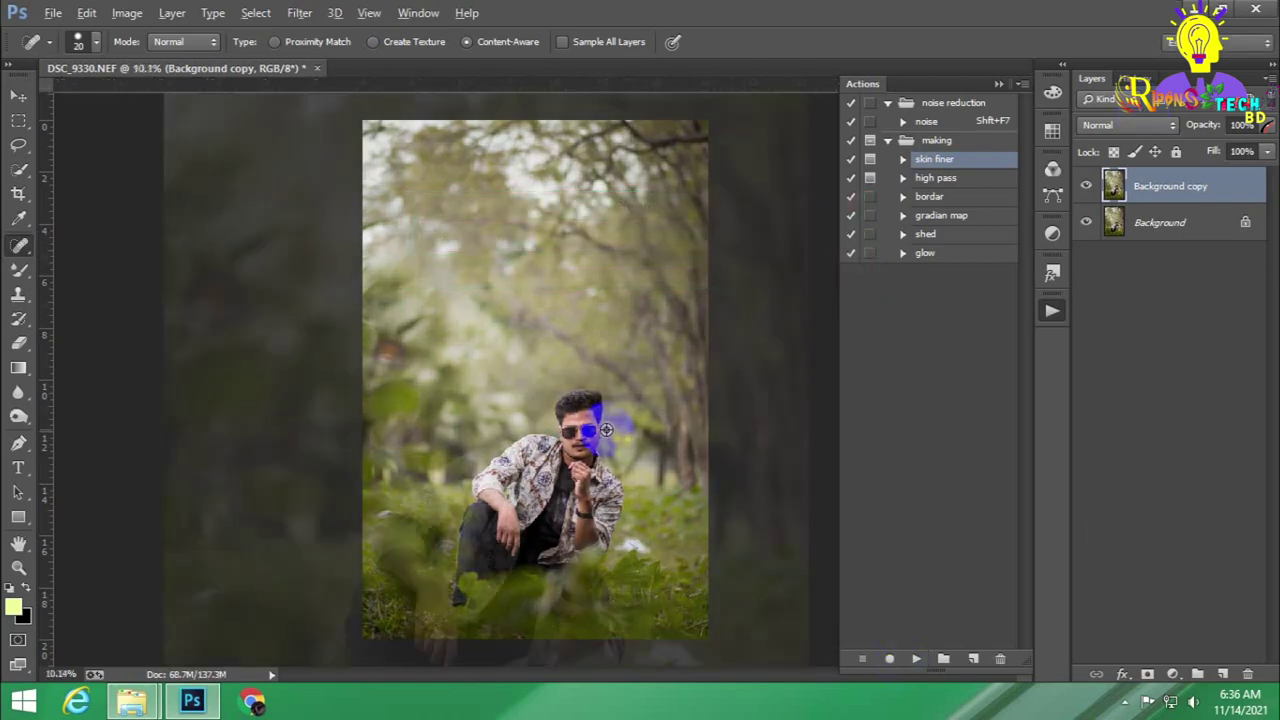
scroll(586, 437, up, 5)
scroll(571, 371, up, 3)
scroll(586, 386, up, 2)
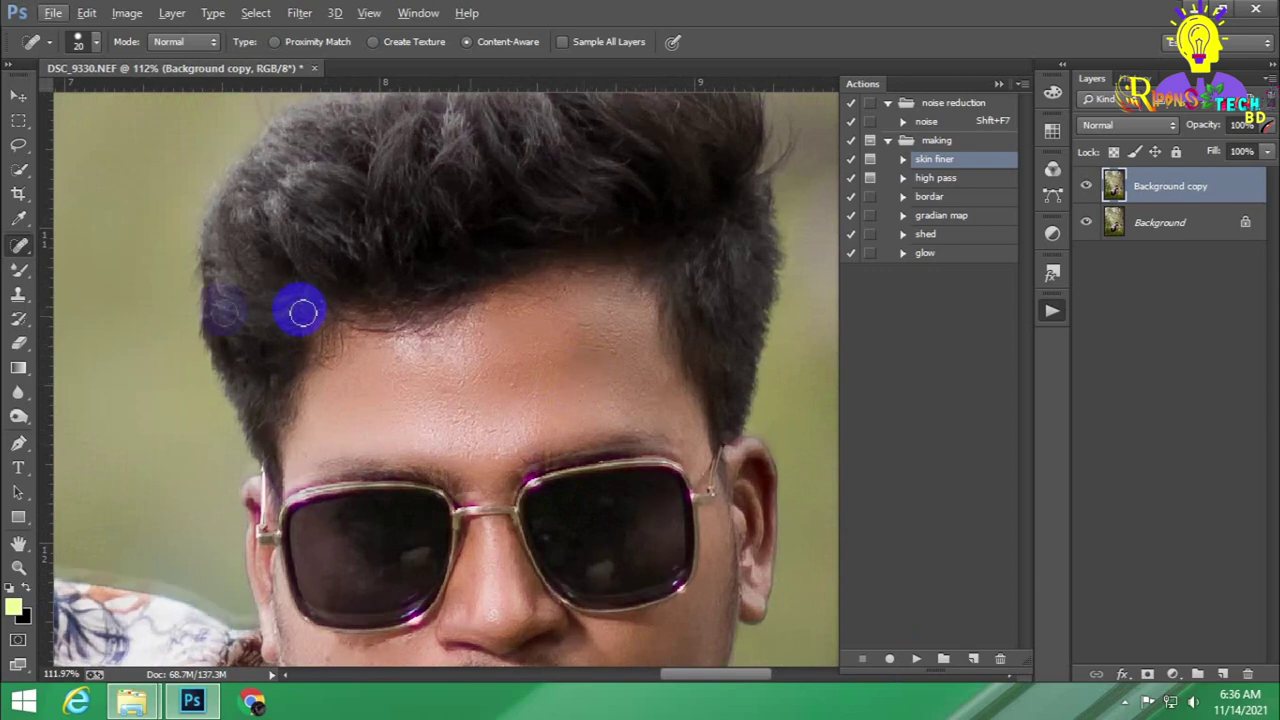
scroll(300, 306, down, 3)
drag(18, 268, 83, 321)
click(83, 321)
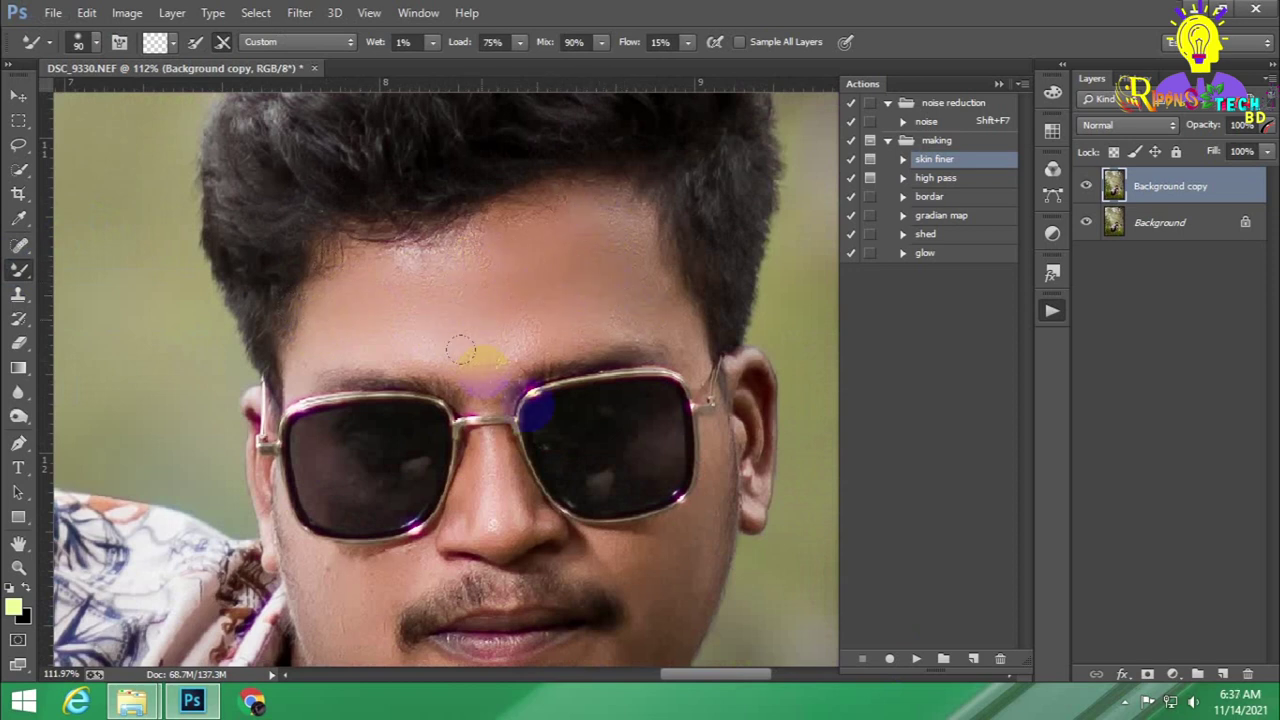
Merge Visible into a single Background layer and zoom out to the full portrait.
right_click(1183, 188)
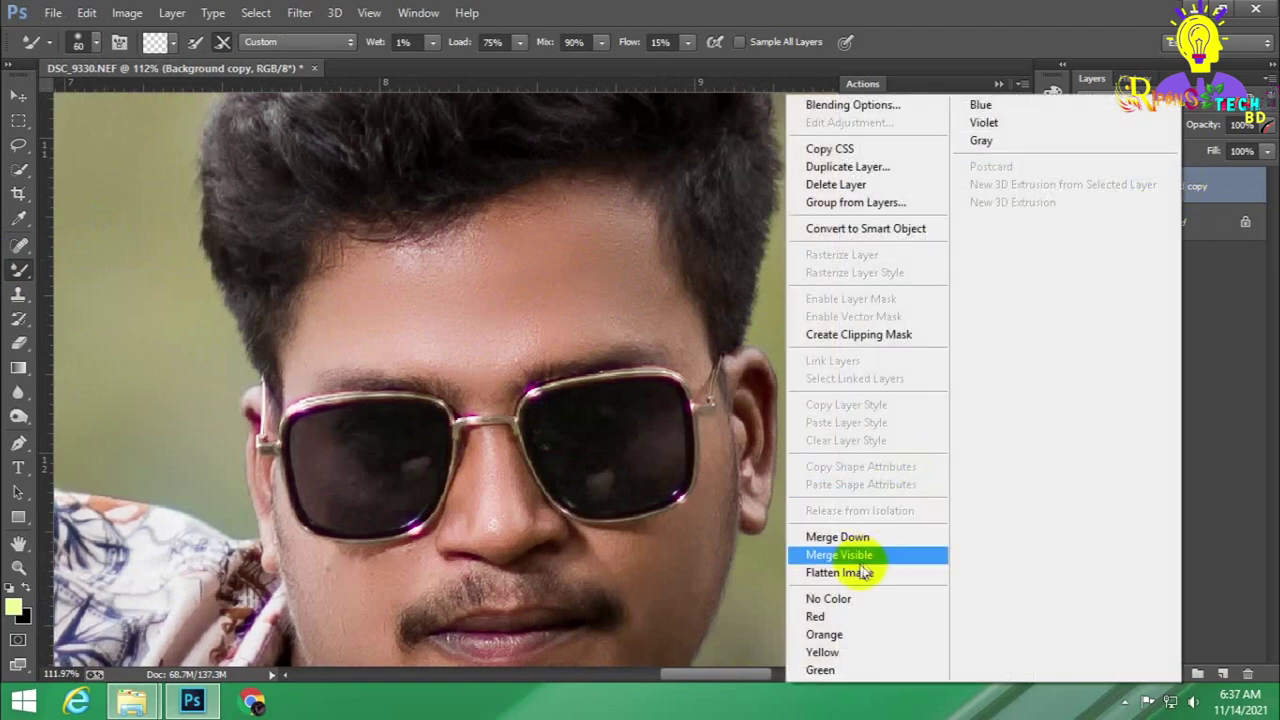
click(872, 555)
key(ctrl+minus)
scroll(522, 303, down, 5)
scroll(575, 338, down, 1)
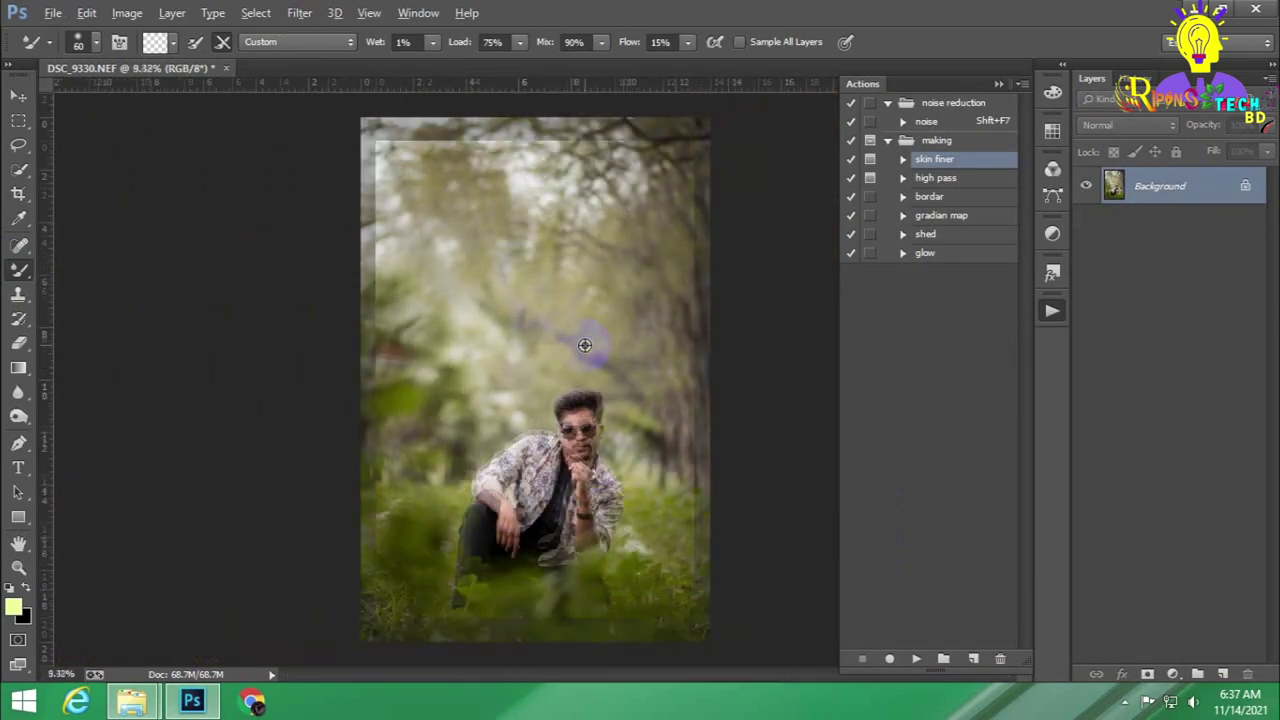
Add a Yellows Selective Color layer, erase its mask over the man at size 600, add another.
click(1173, 674)
click(1155, 697)
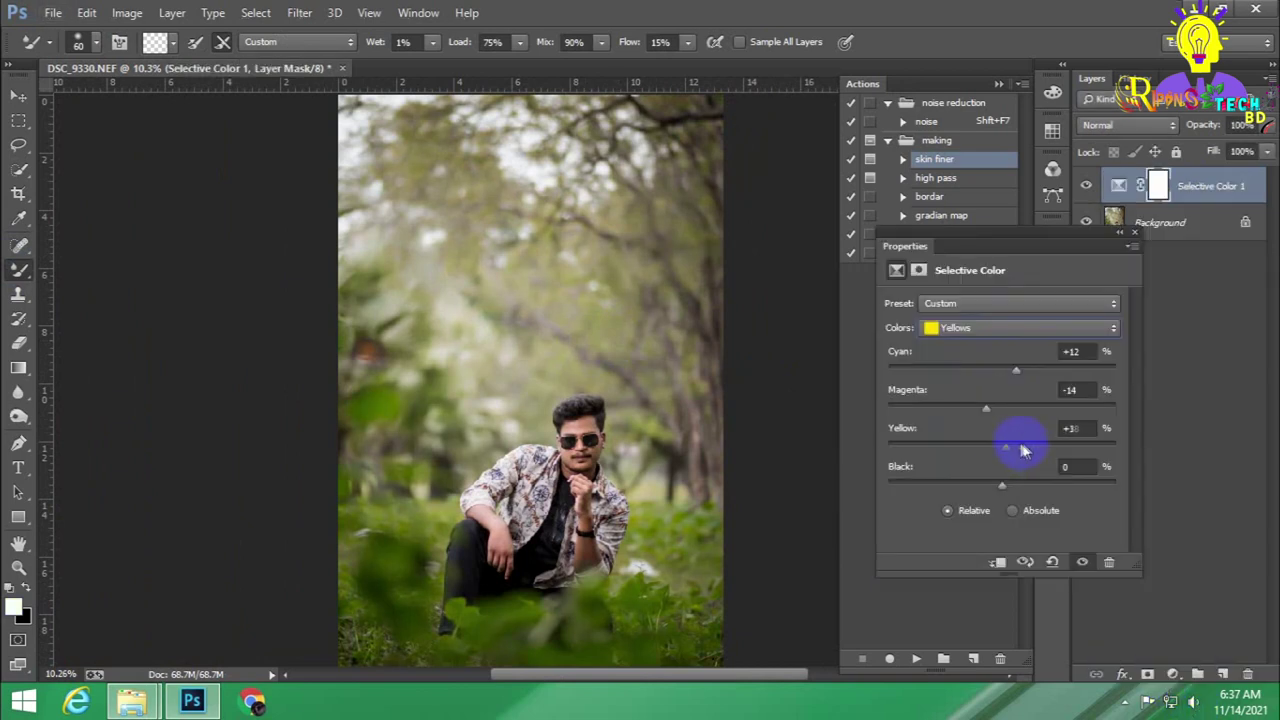
click(1135, 233)
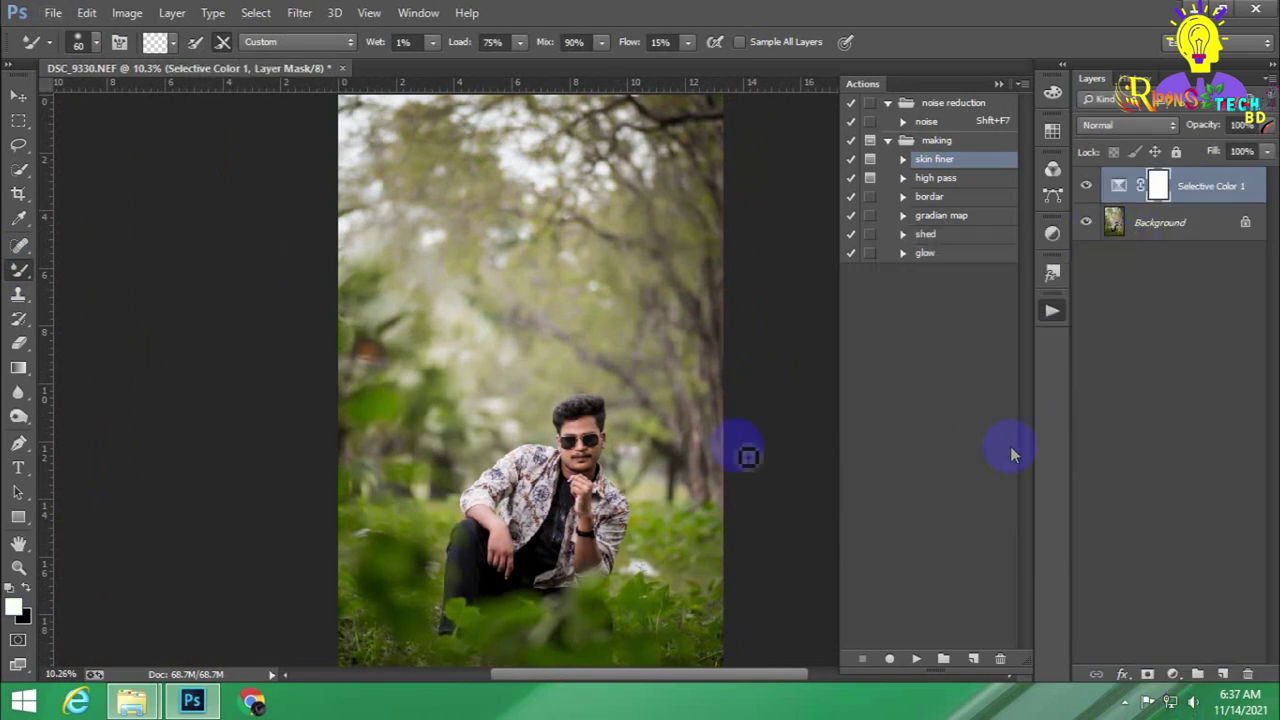
click(18, 343)
key(bracketright)
key(bracketright)
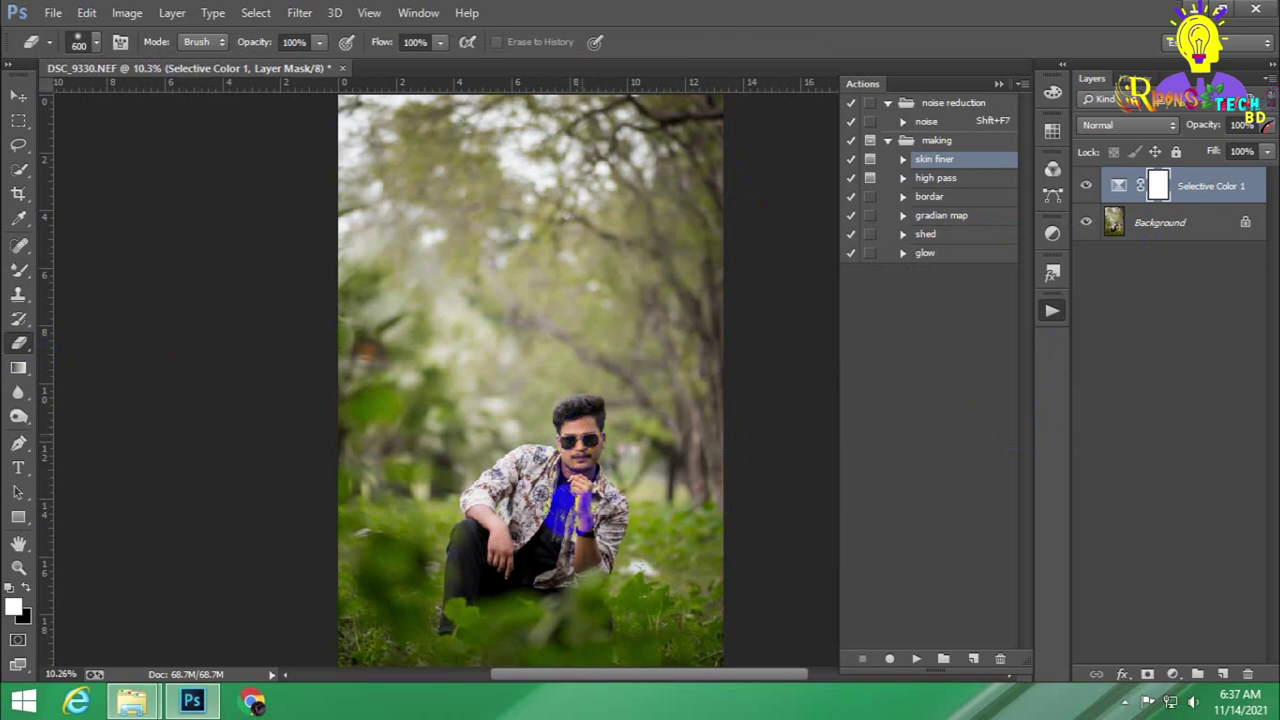
drag(577, 535, 500, 560)
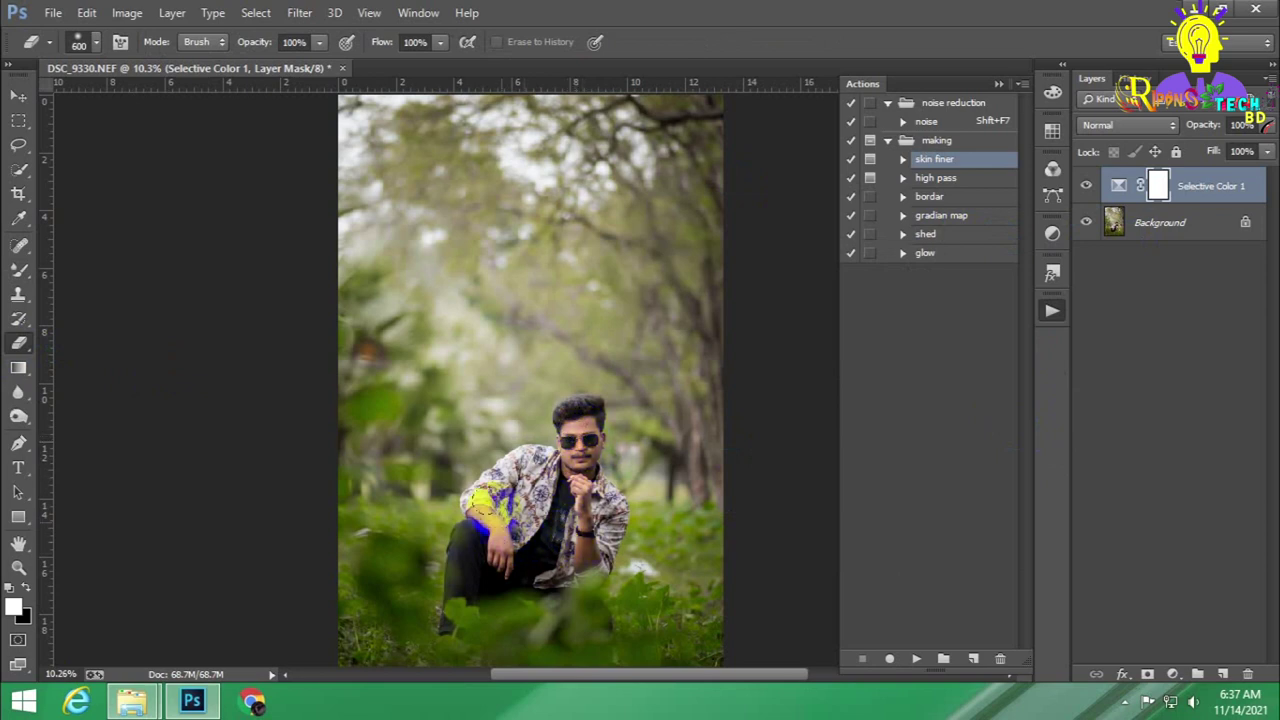
click(1174, 674)
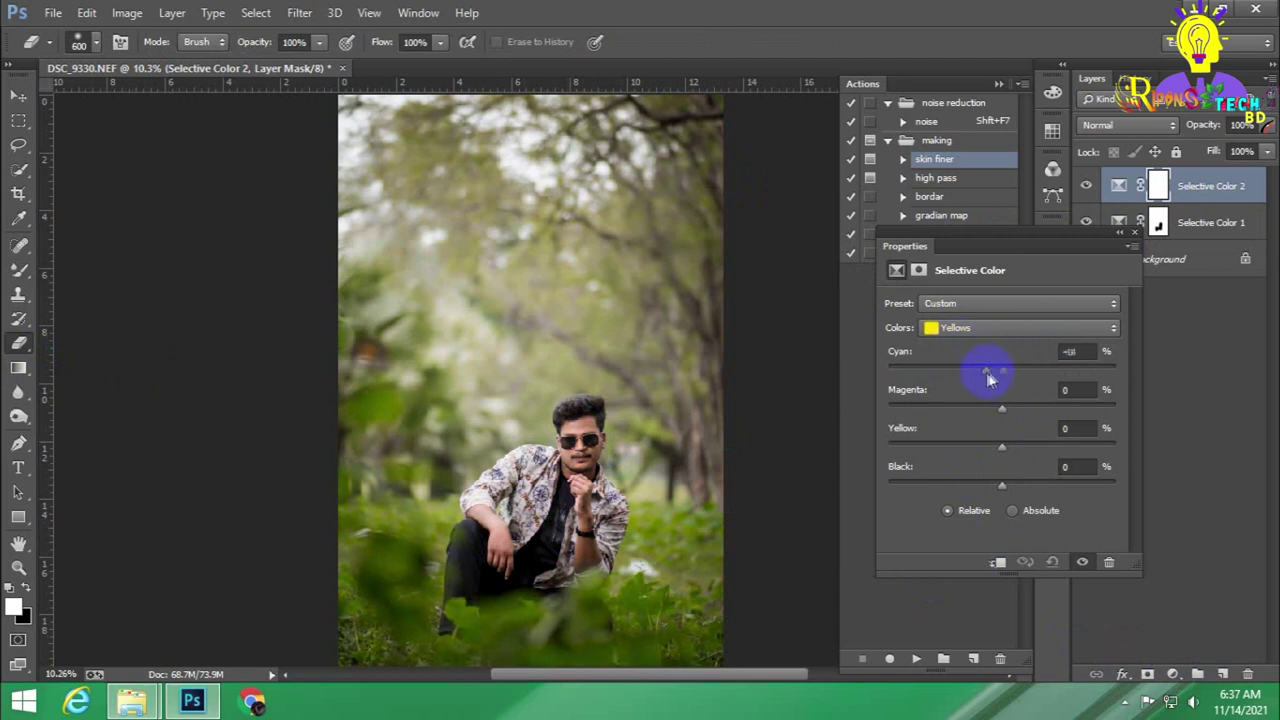
Raise Yellows Magenta to +11 and set Neutrals to Cyan +5, Yellow -5.
drag(1002, 411, 1015, 412)
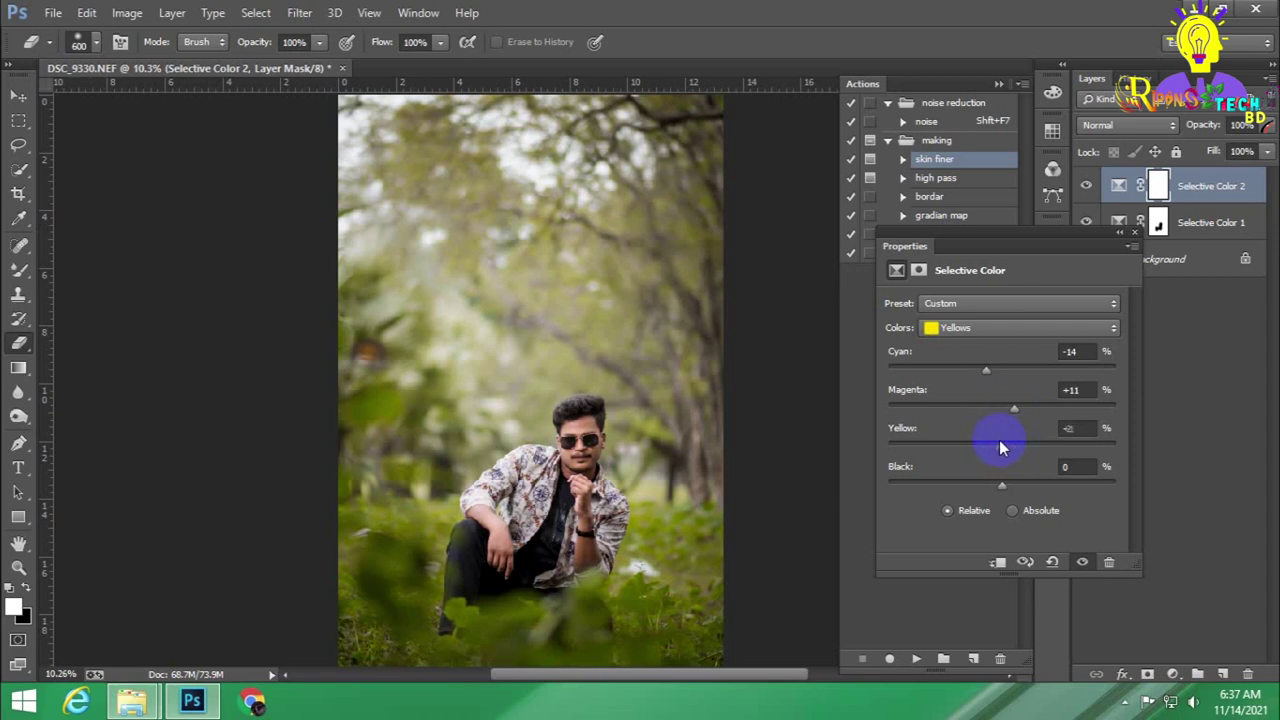
click(995, 328)
click(971, 449)
click(1078, 428)
click(1075, 389)
text(-5)
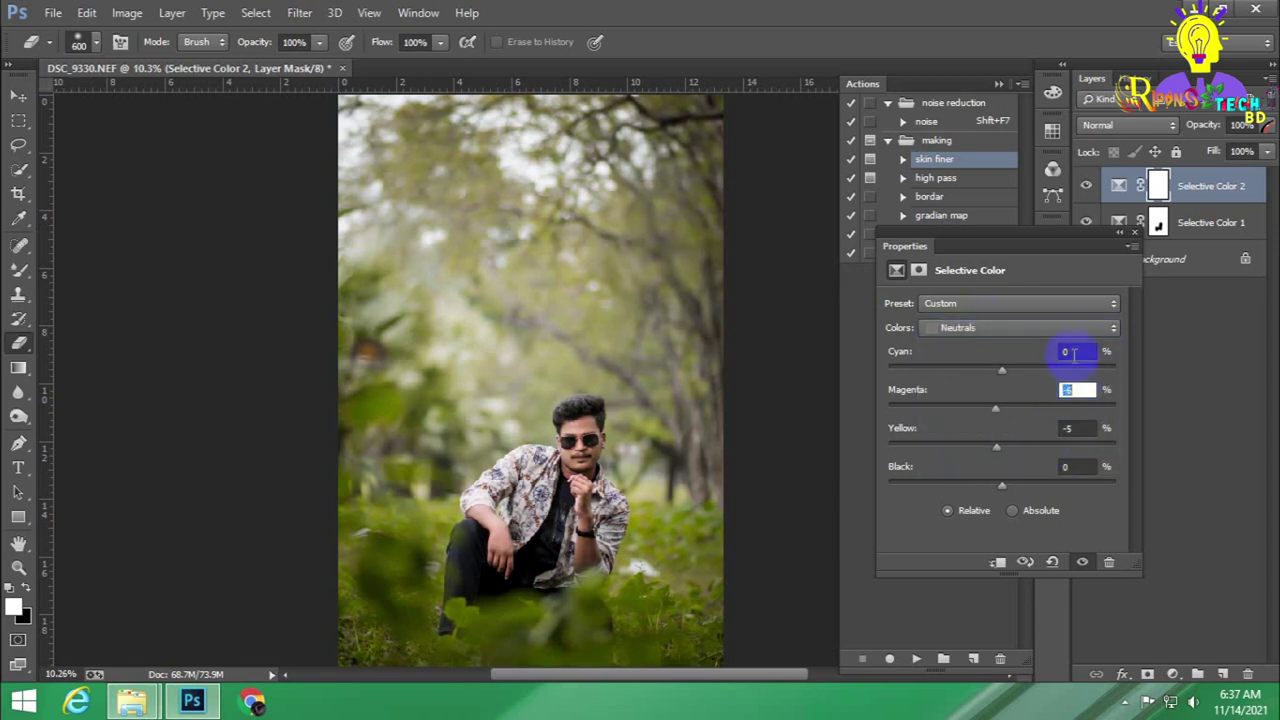
click(1072, 351)
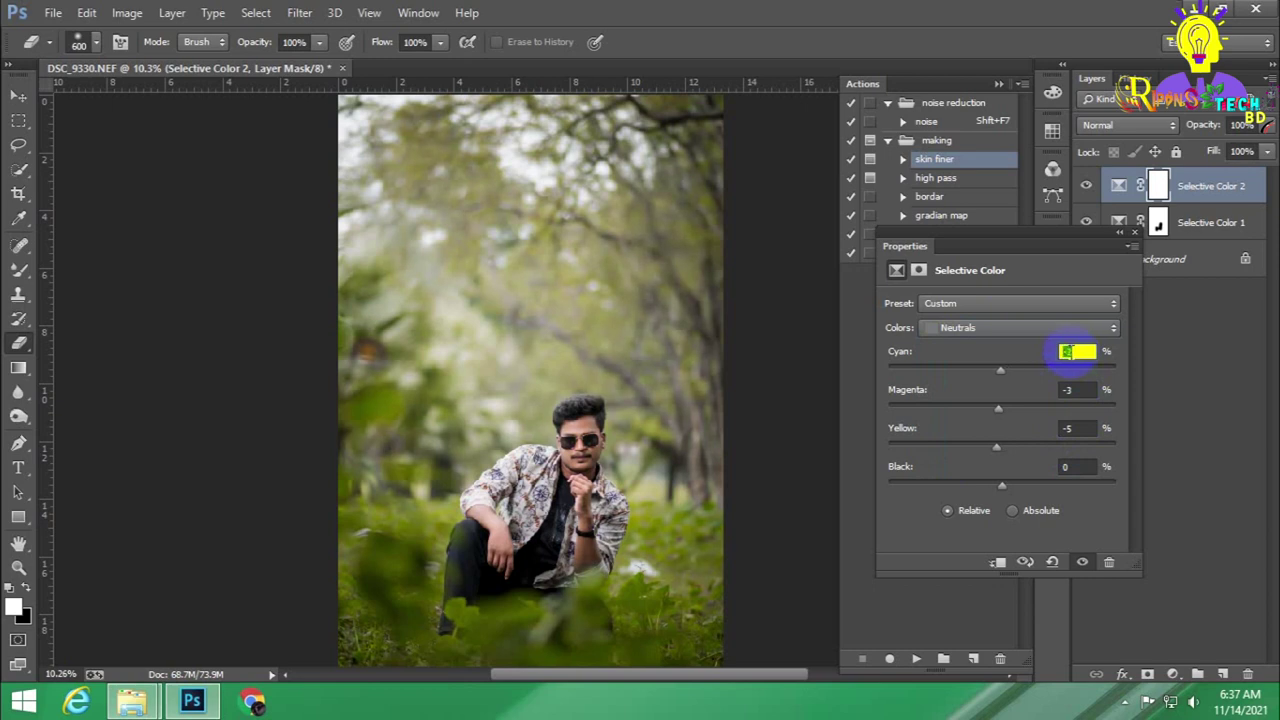
Set Blacks to Yellow -6, Black +1, Magenta -3, then close the Selective Color settings.
click(960, 328)
click(985, 458)
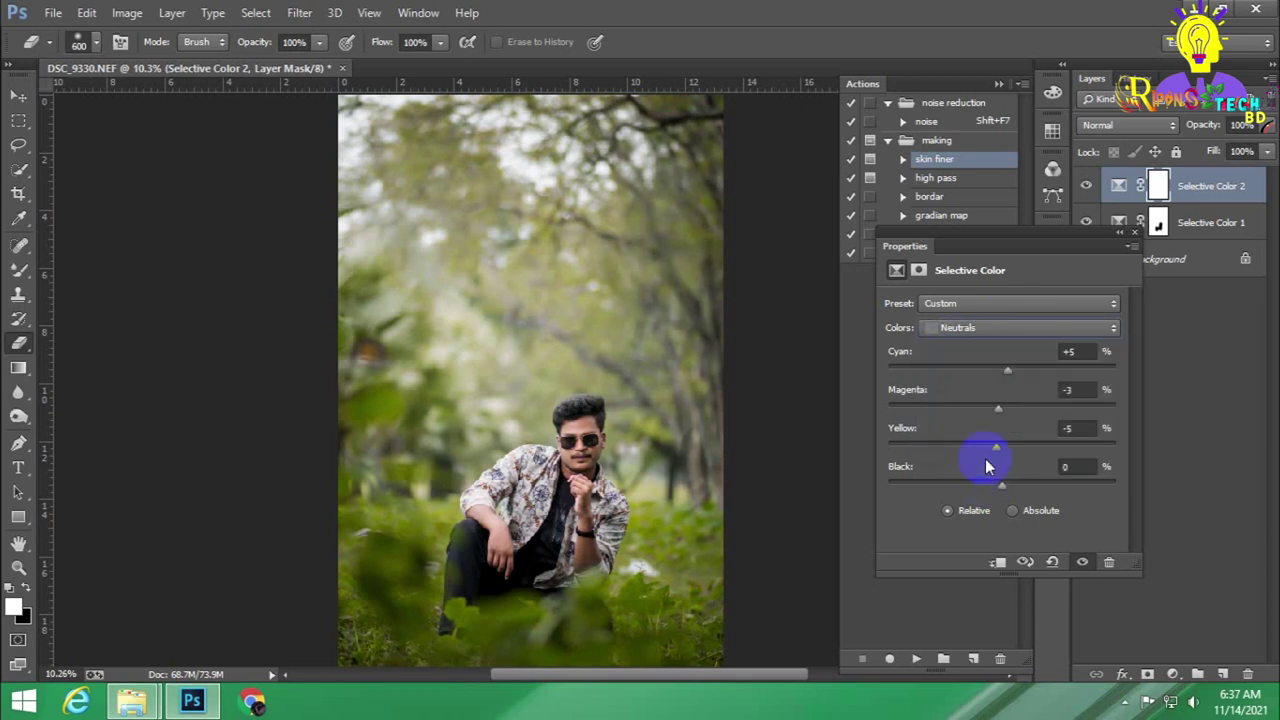
click(1072, 466)
key(Up)
click(1072, 428)
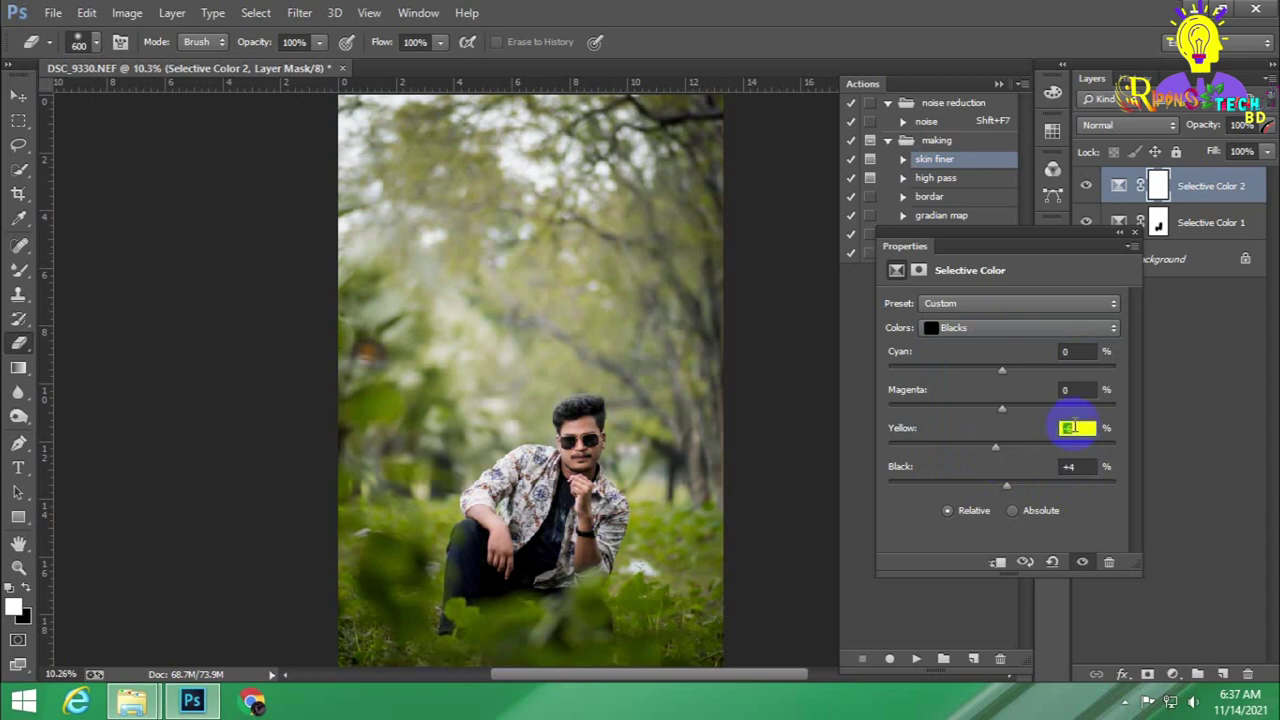
click(1072, 389)
key(Down)
key(Down)
key(Down)
click(1080, 466)
key(Down)
key(Down)
key(Down)
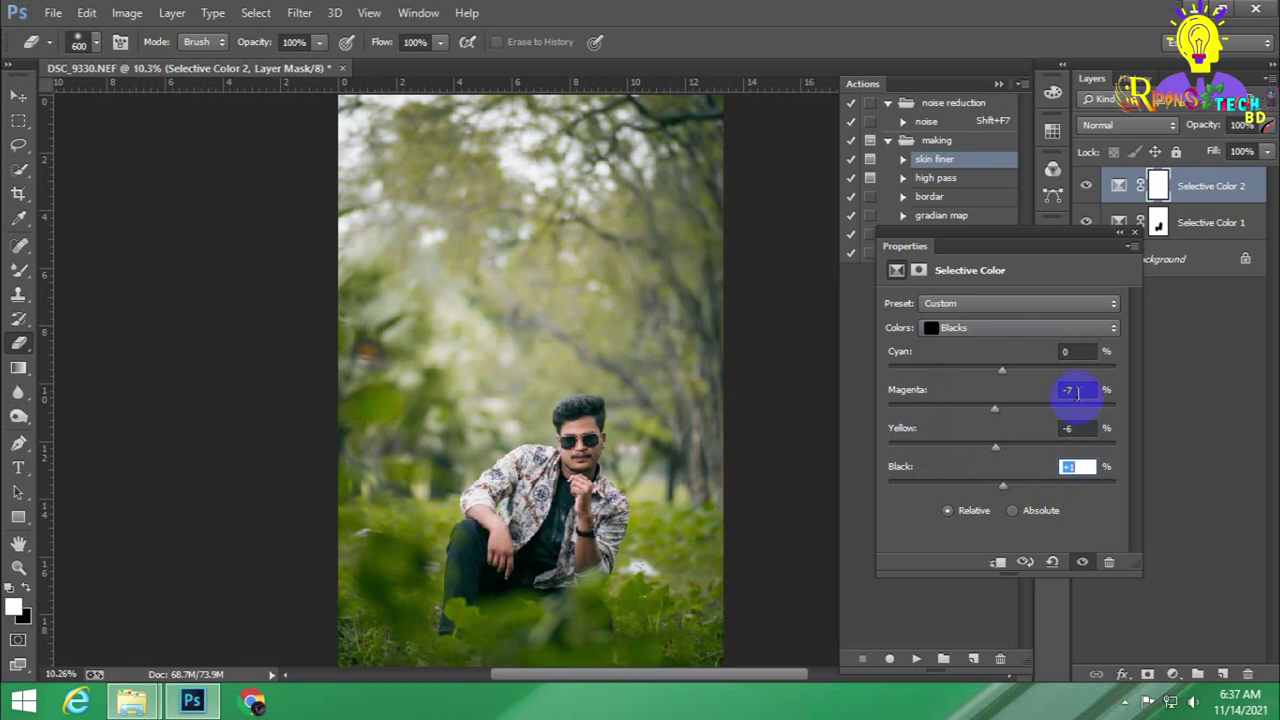
click(1077, 390)
key(Up)
key(Up)
key(Up)
click(1075, 352)
key(shift+Down)
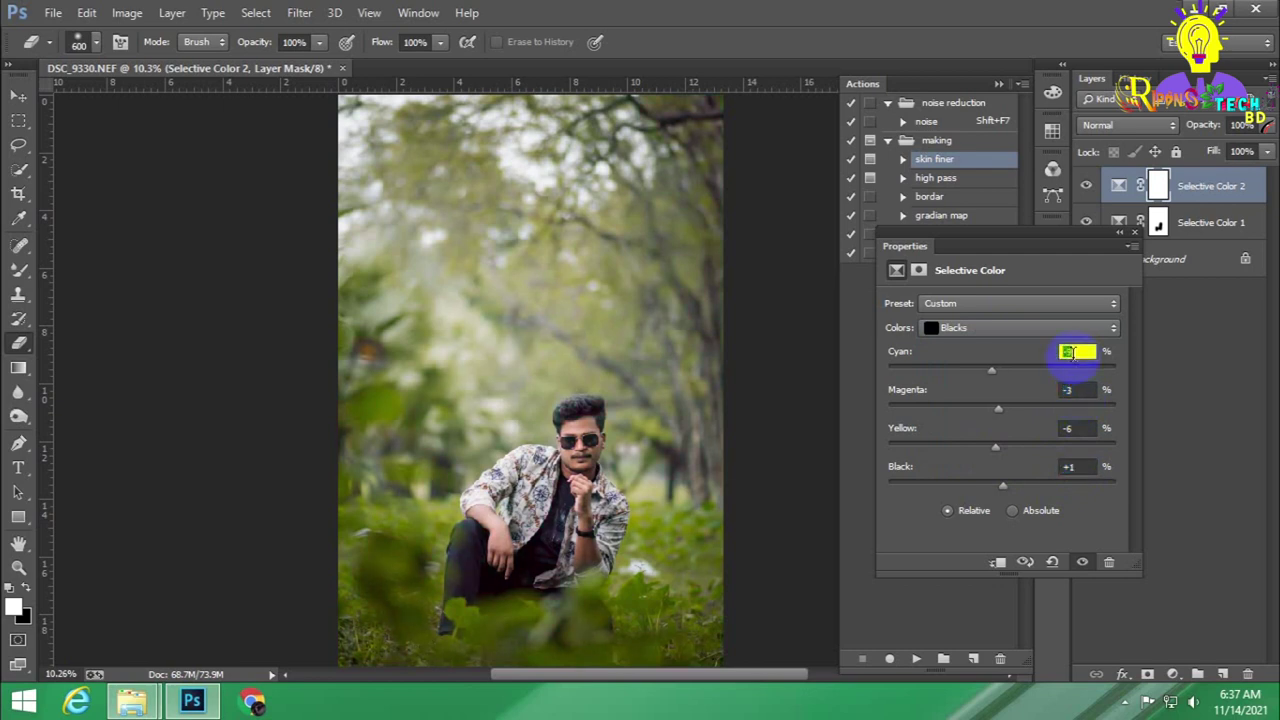
click(1134, 233)
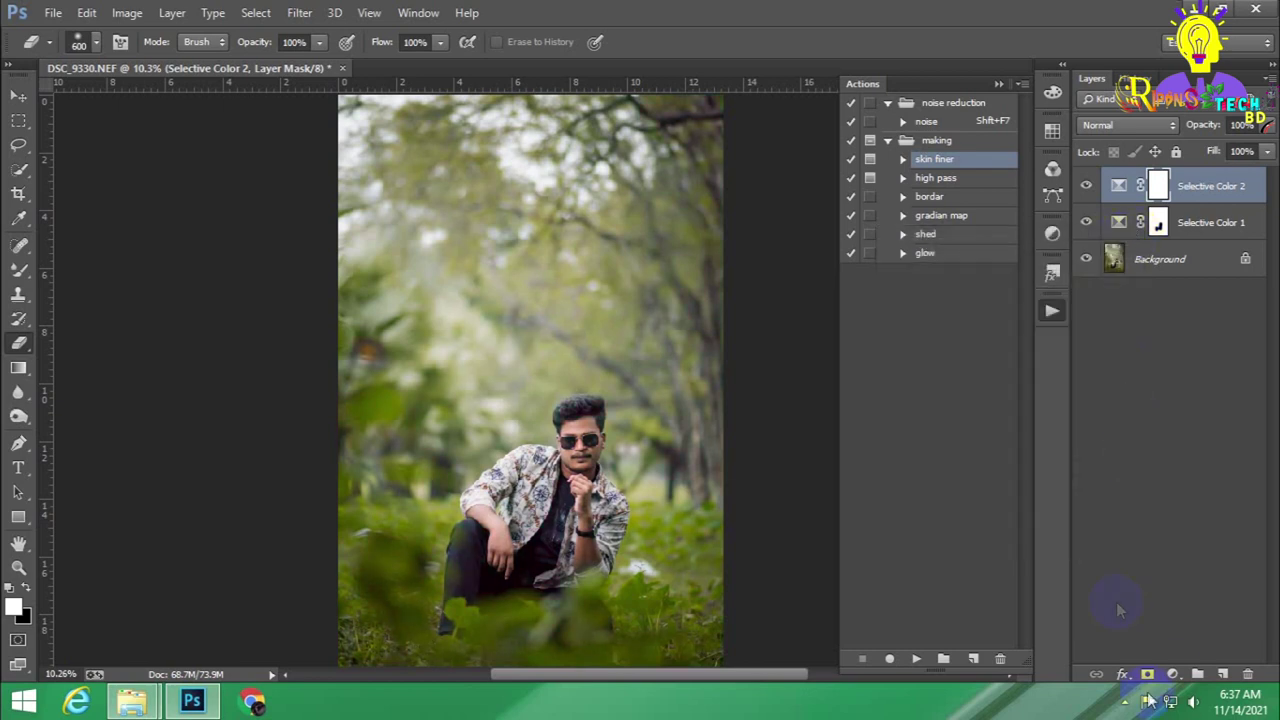
click(1175, 675)
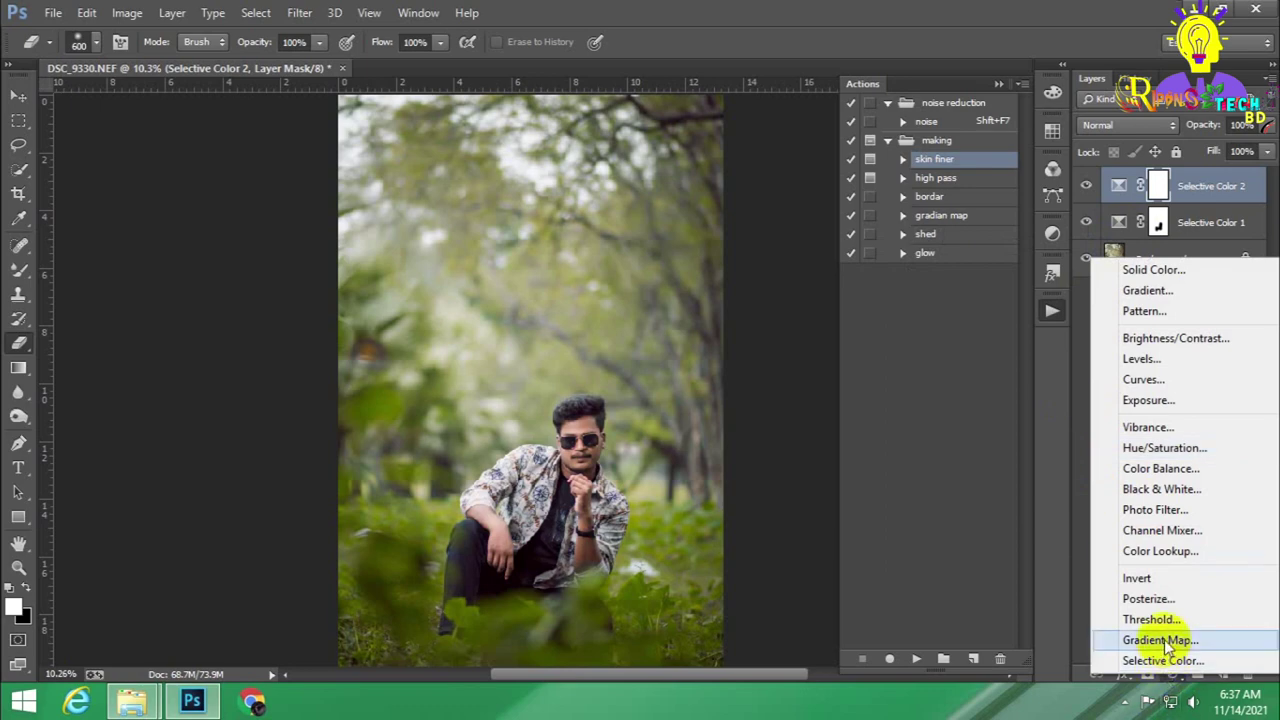
Add a Soft Light Gradient Map layer using a Noise gradient with Roughness 0.
click(1160, 640)
click(1128, 125)
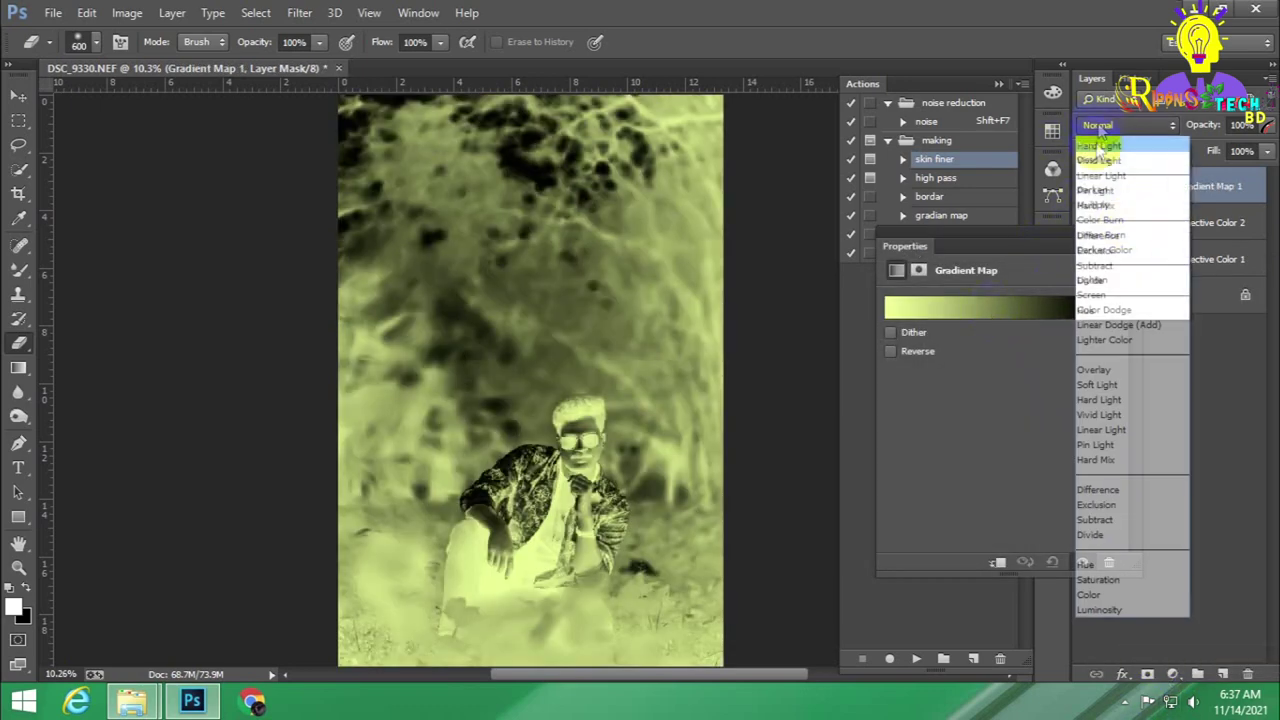
click(1101, 385)
click(985, 308)
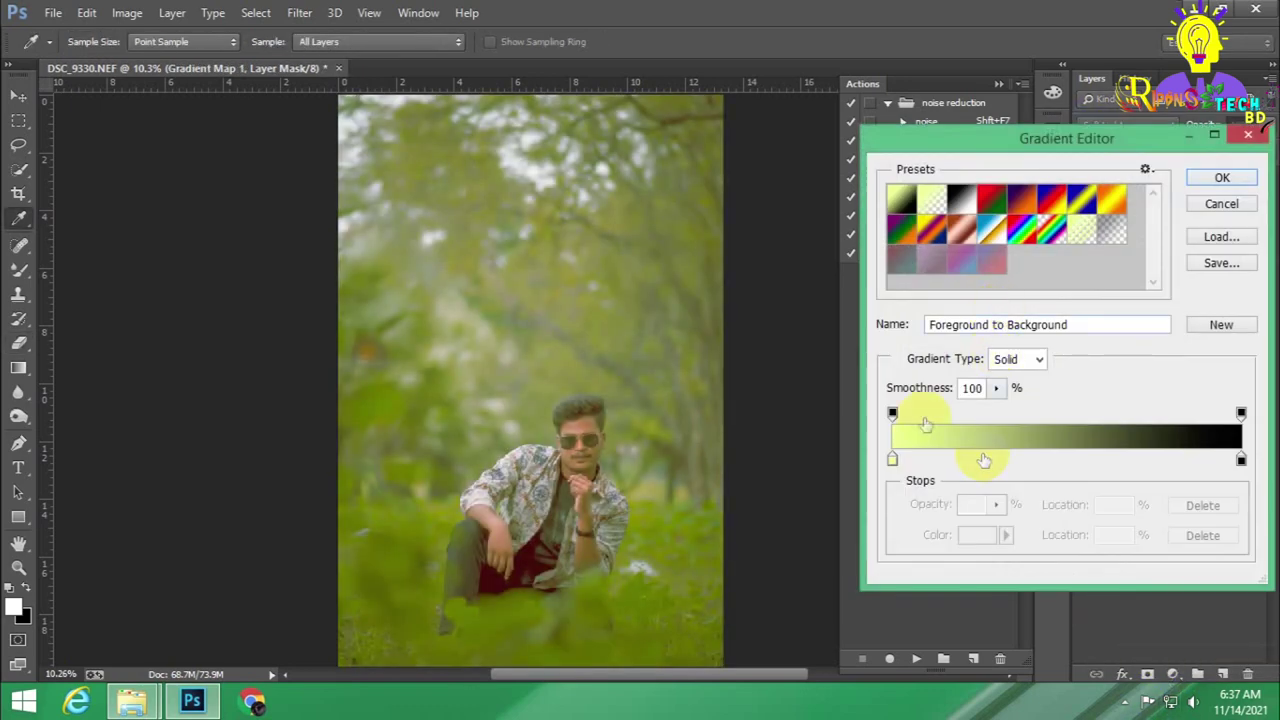
click(1039, 359)
click(1006, 394)
drag(1005, 388, 770, 383)
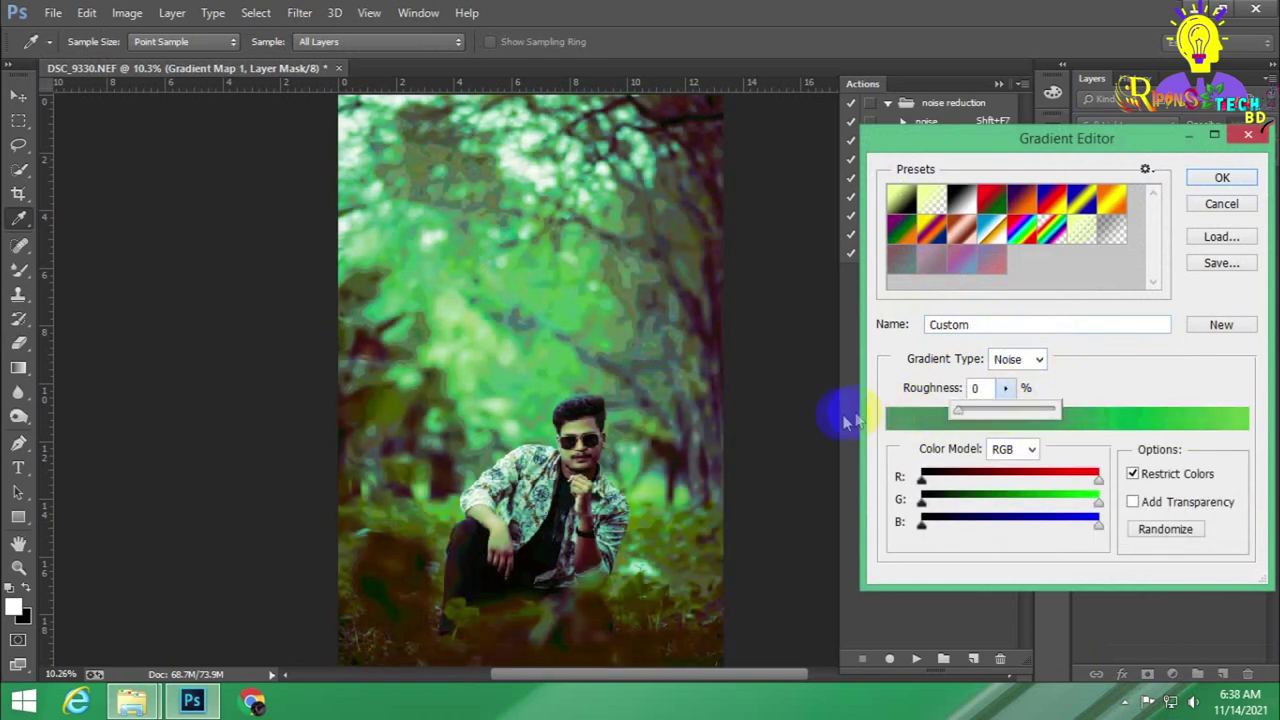
click(1085, 378)
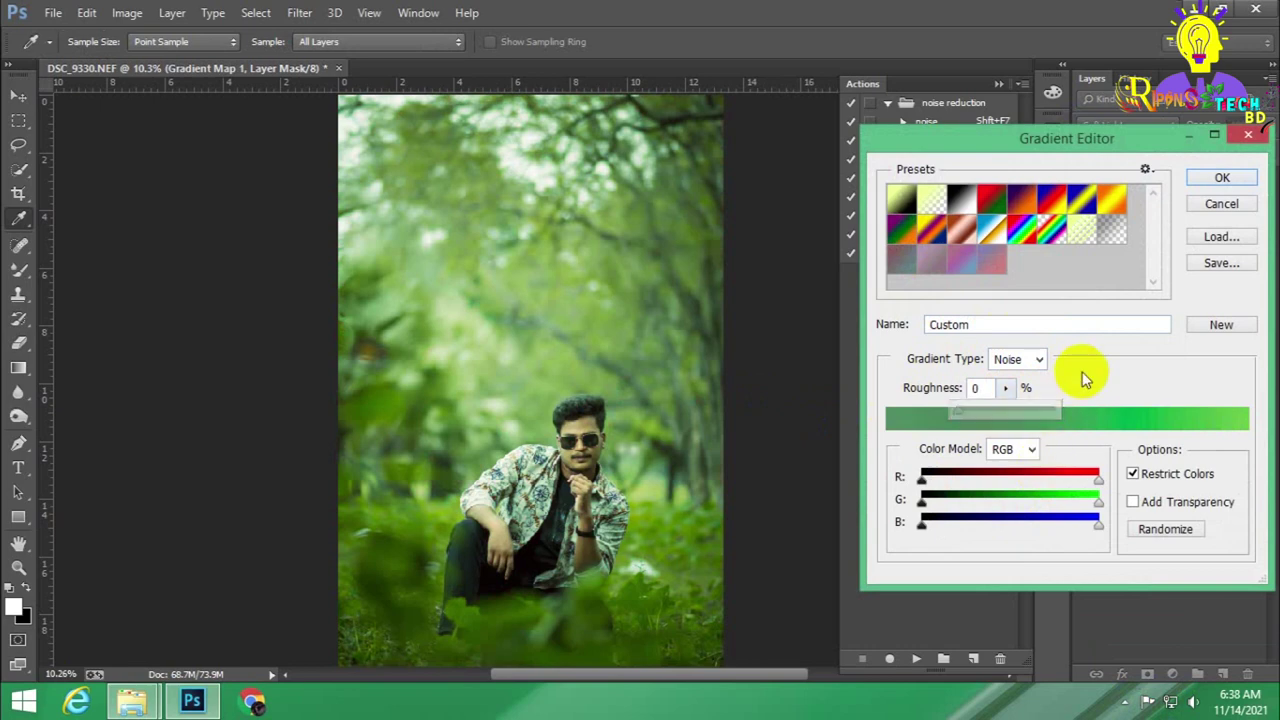
Randomize the noise gradient repeatedly until settling on a purple-blue colour scheme.
click(1160, 531)
click(1160, 531)
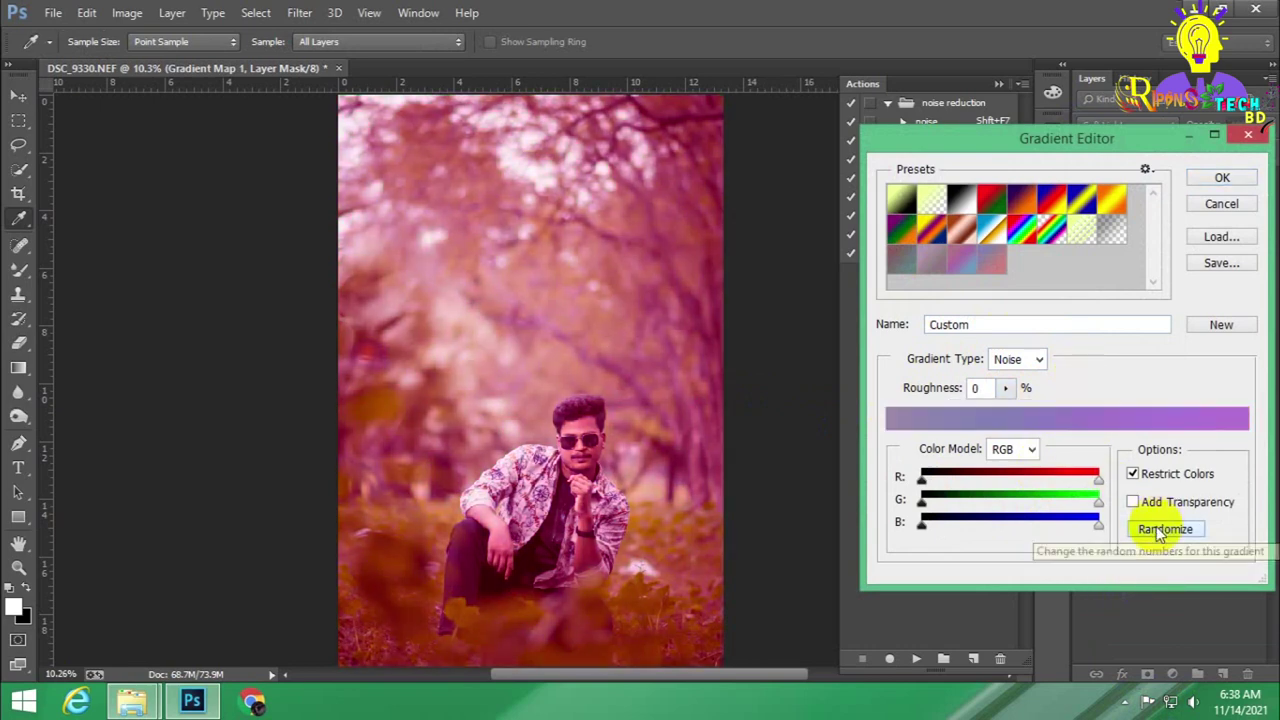
click(1160, 531)
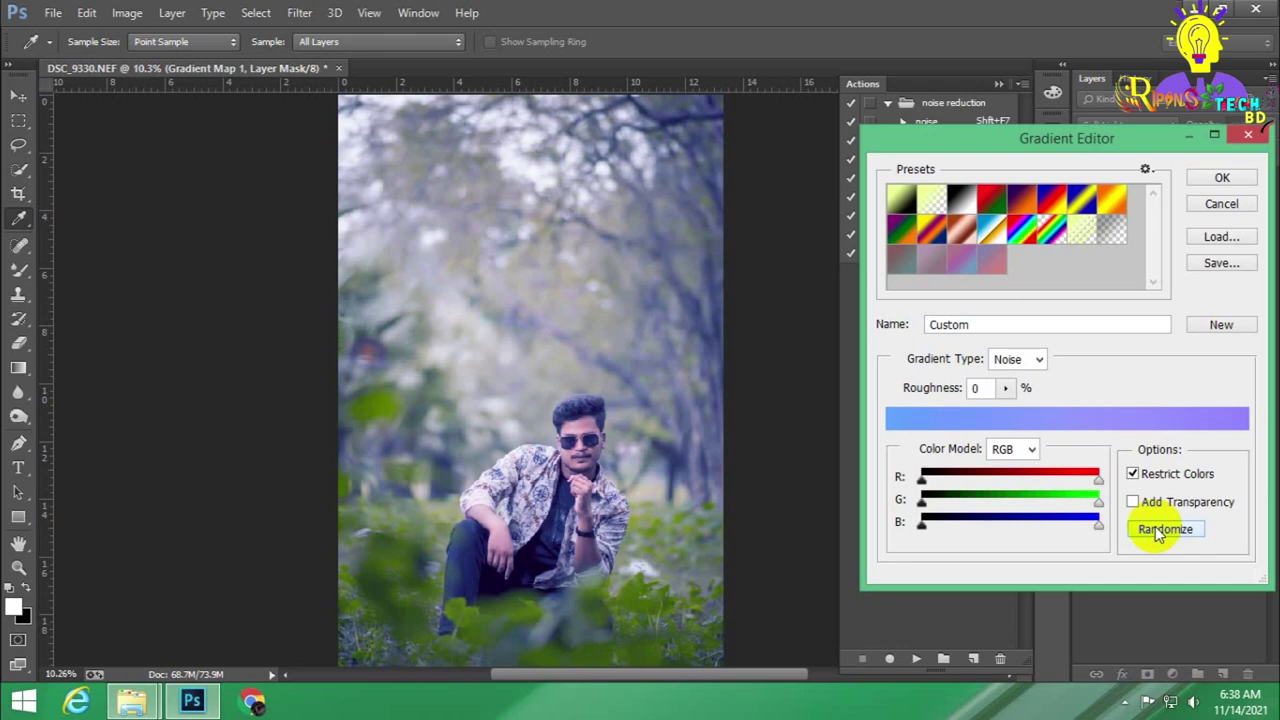
click(1158, 531)
click(1158, 531)
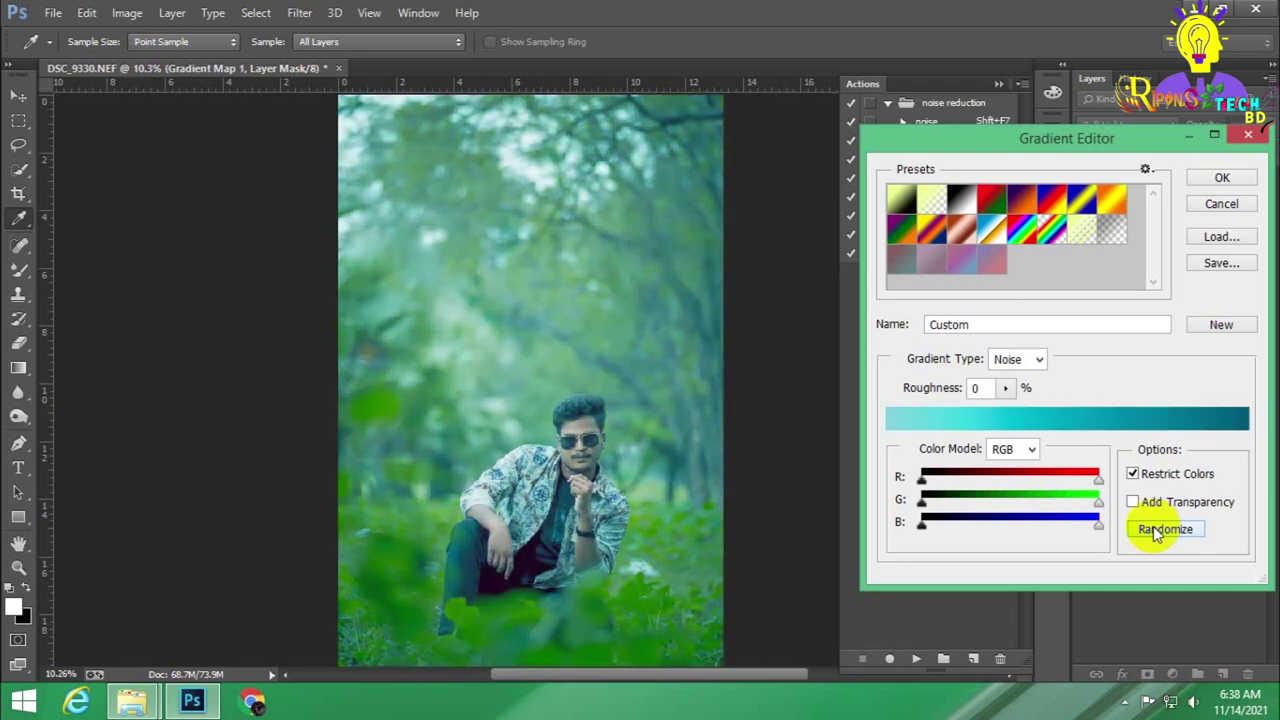
click(1158, 531)
click(1158, 531)
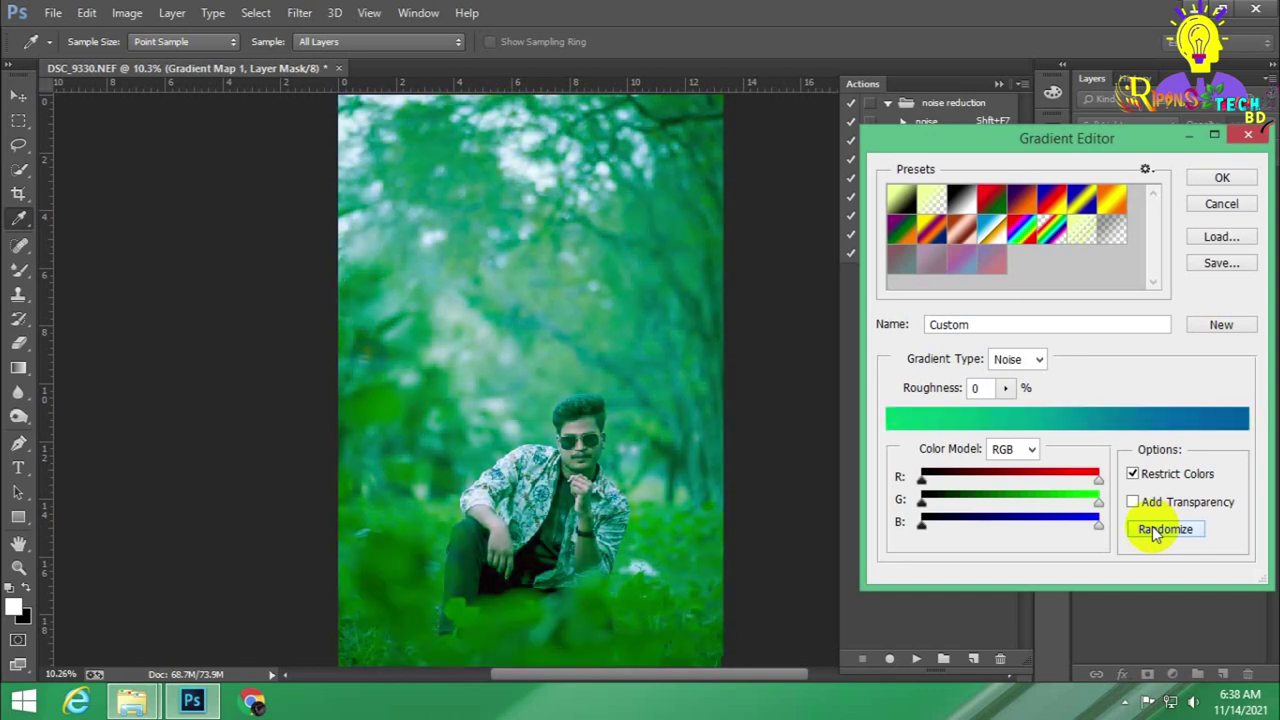
click(1158, 530)
click(1152, 526)
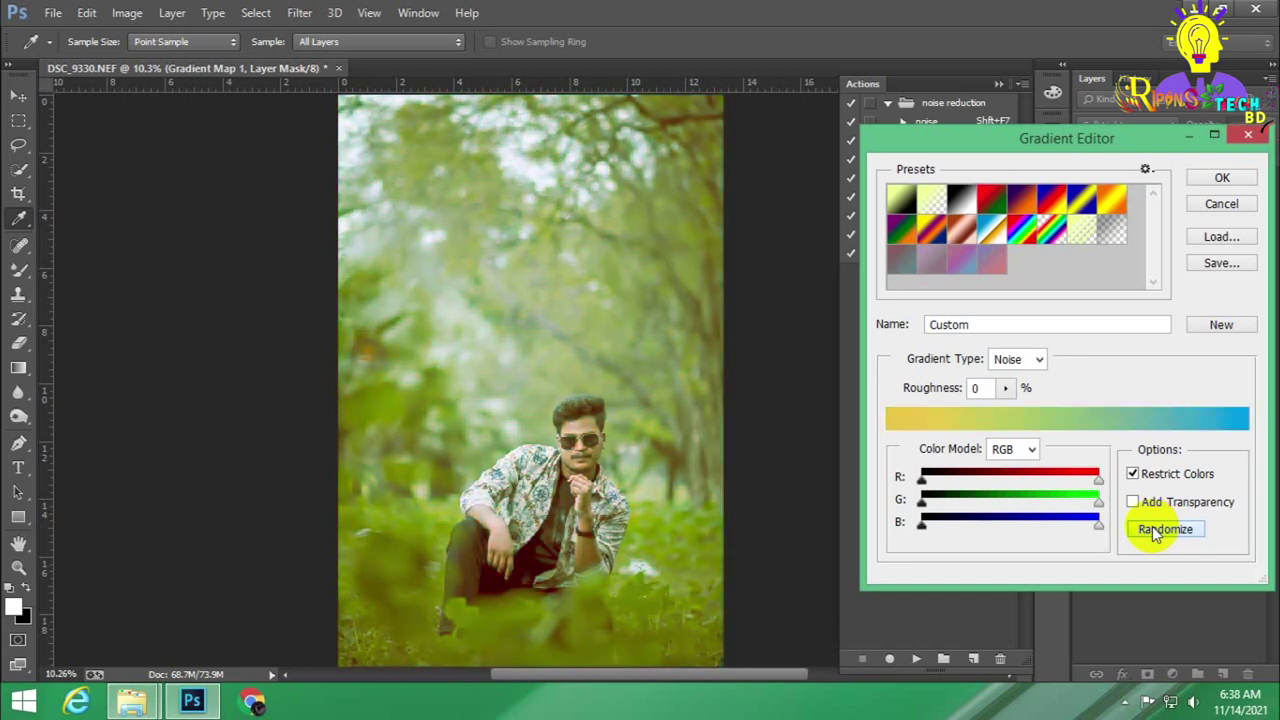
click(1152, 526)
click(1152, 526)
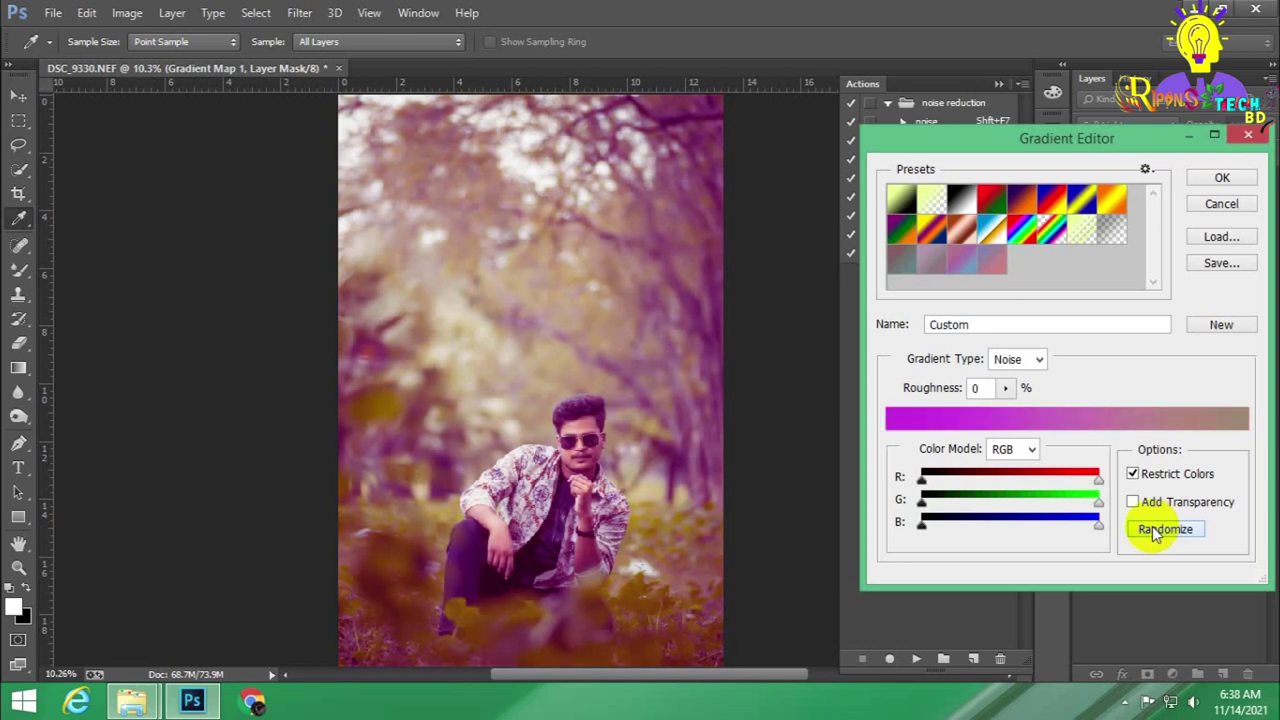
click(1152, 526)
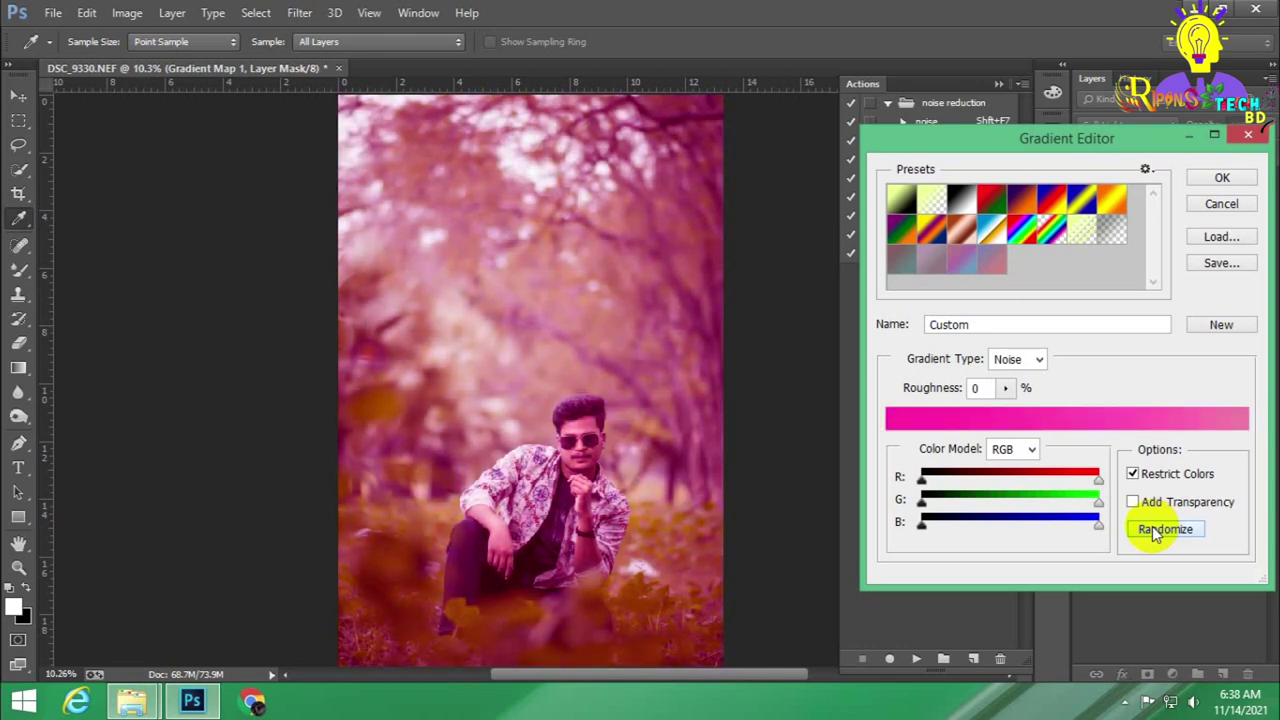
click(1152, 526)
click(1152, 526)
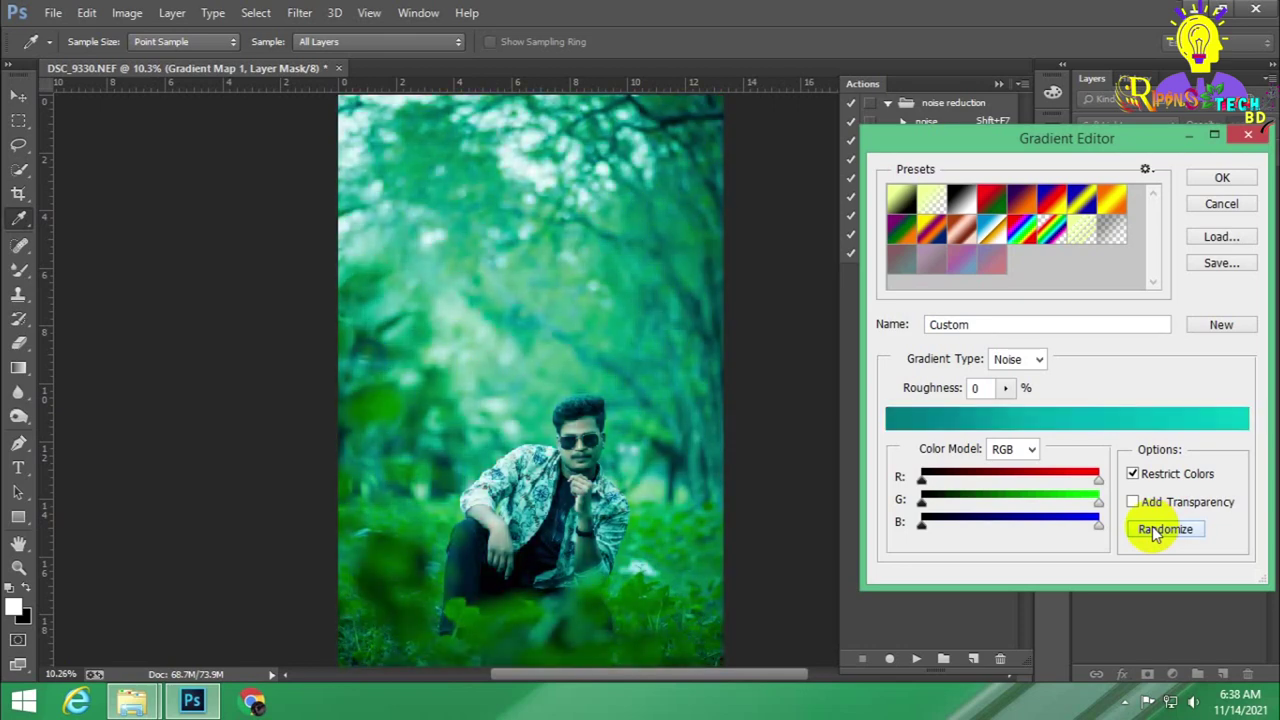
click(1152, 526)
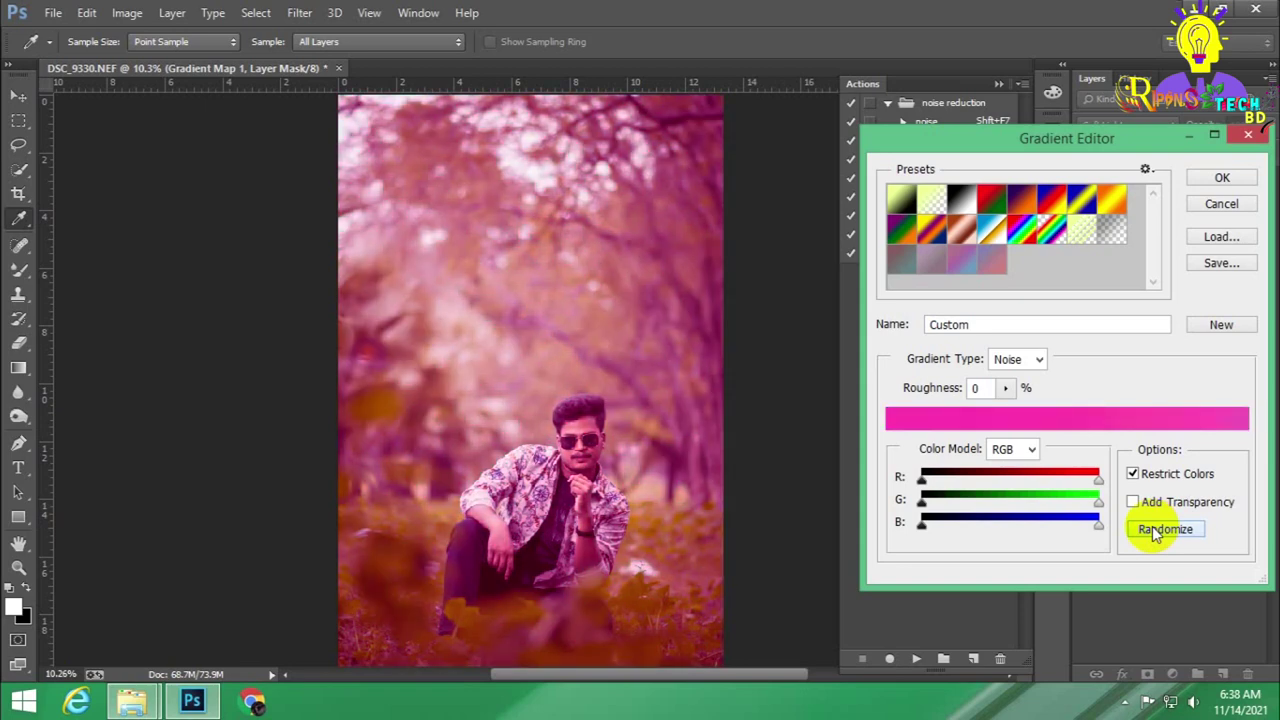
click(1152, 526)
click(1152, 526)
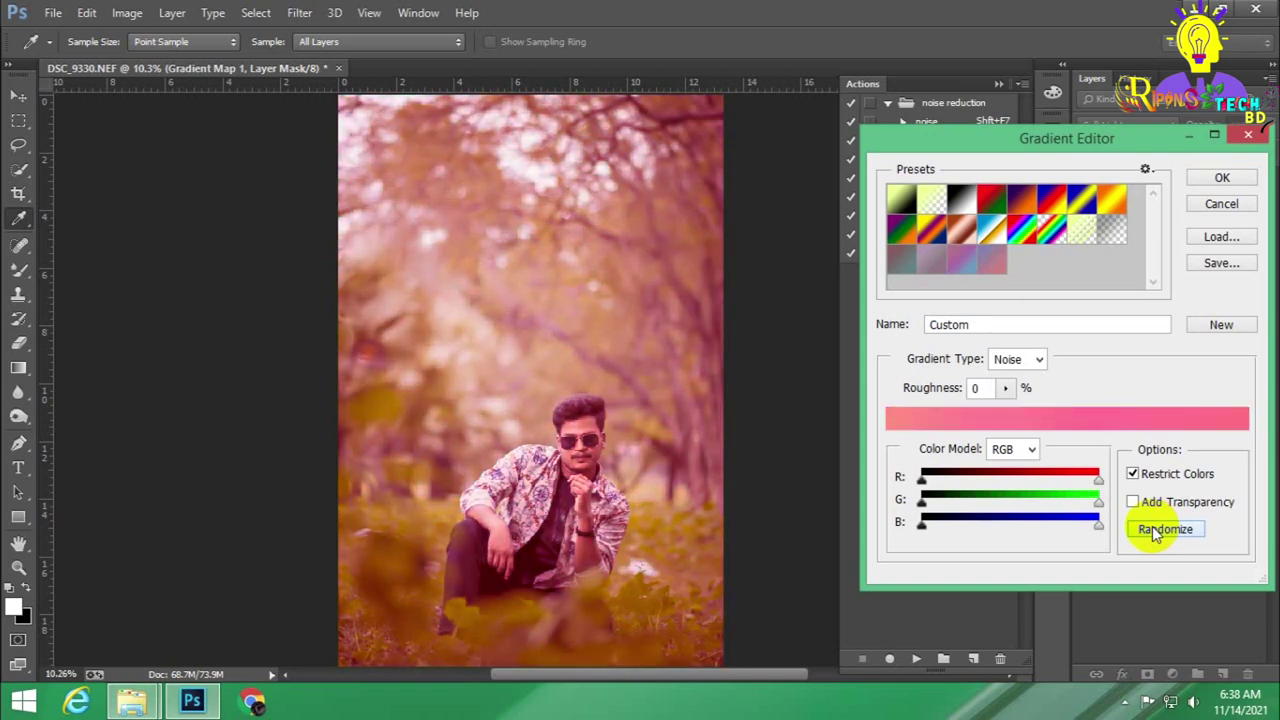
click(1152, 526)
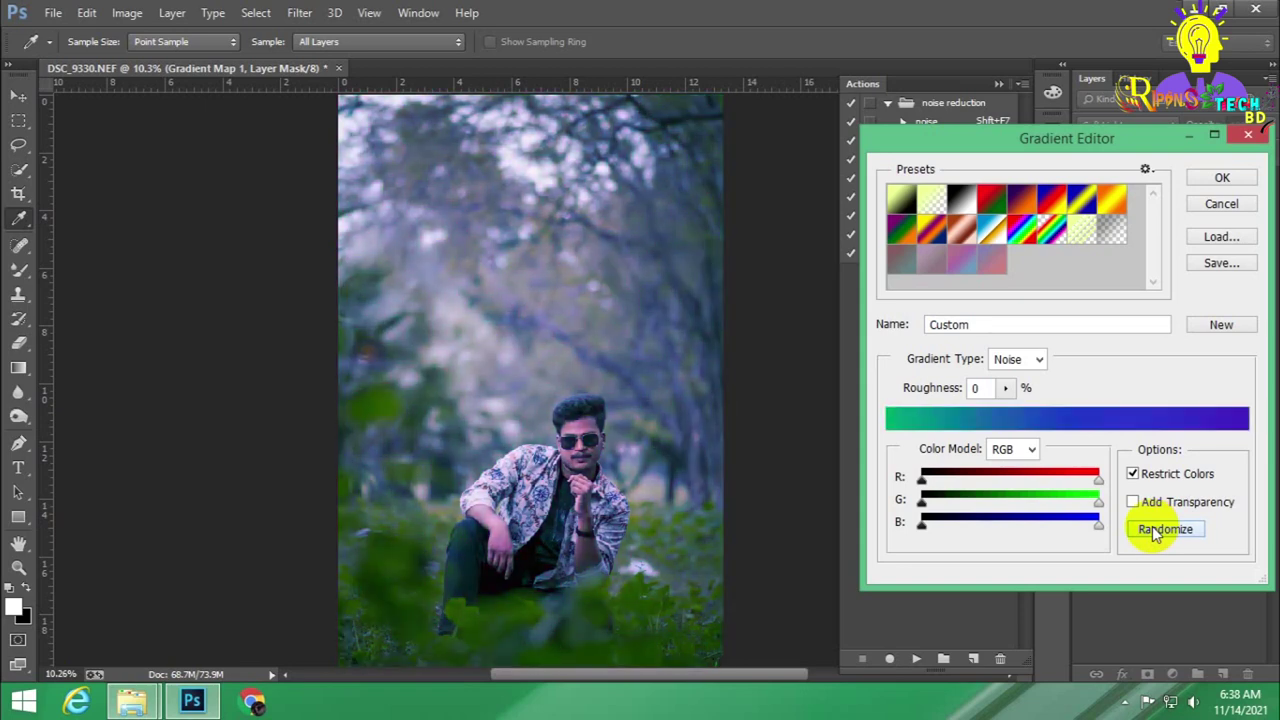
click(1152, 526)
click(1152, 526)
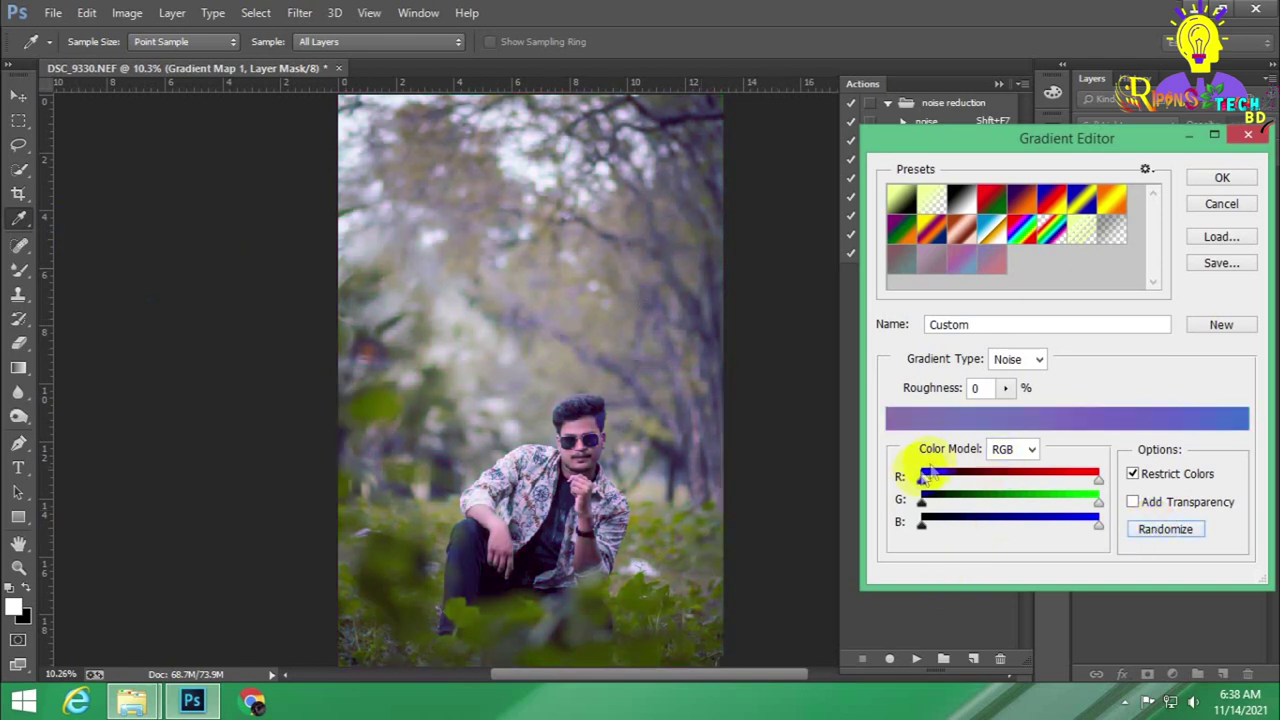
Adjust the red and blue ranges for a soft pink-purple gradient and accept it.
mouse_move(922, 479)
mouse_down()
mouse_move(967, 479)
mouse_move(948, 508)
mouse_move(965, 508)
mouse_move(979, 480)
mouse_up()
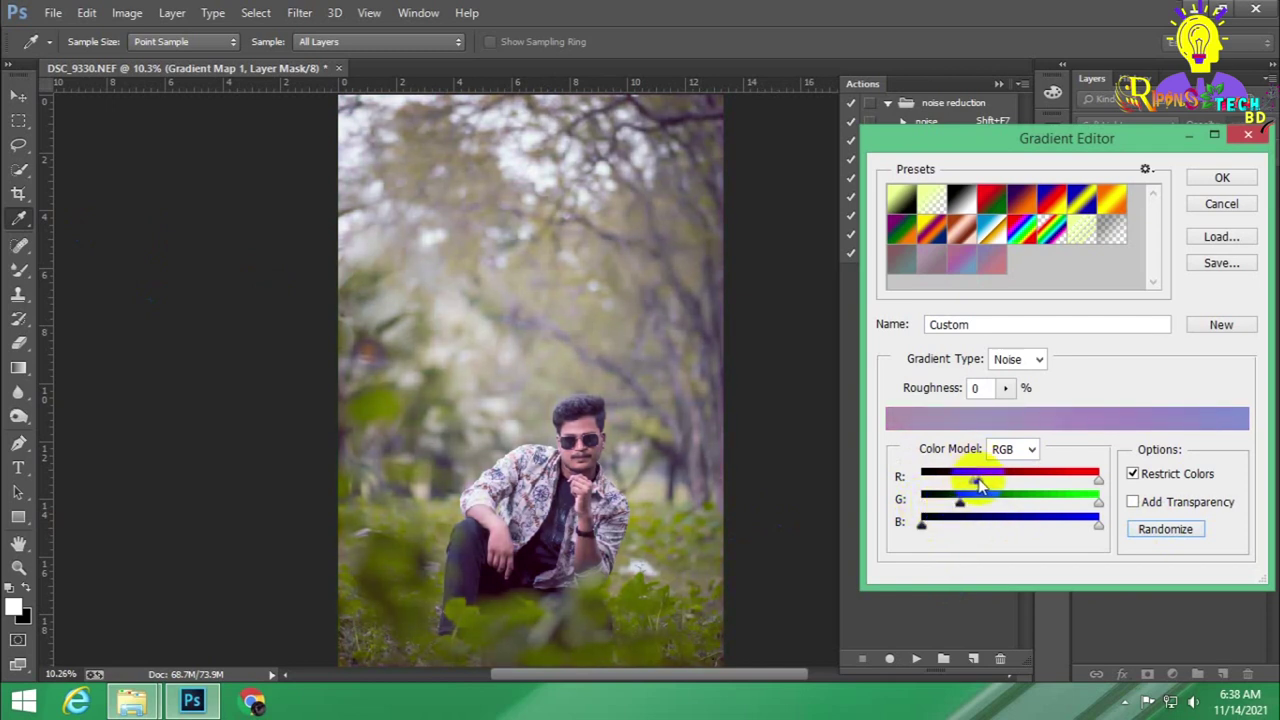
drag(921, 527, 938, 527)
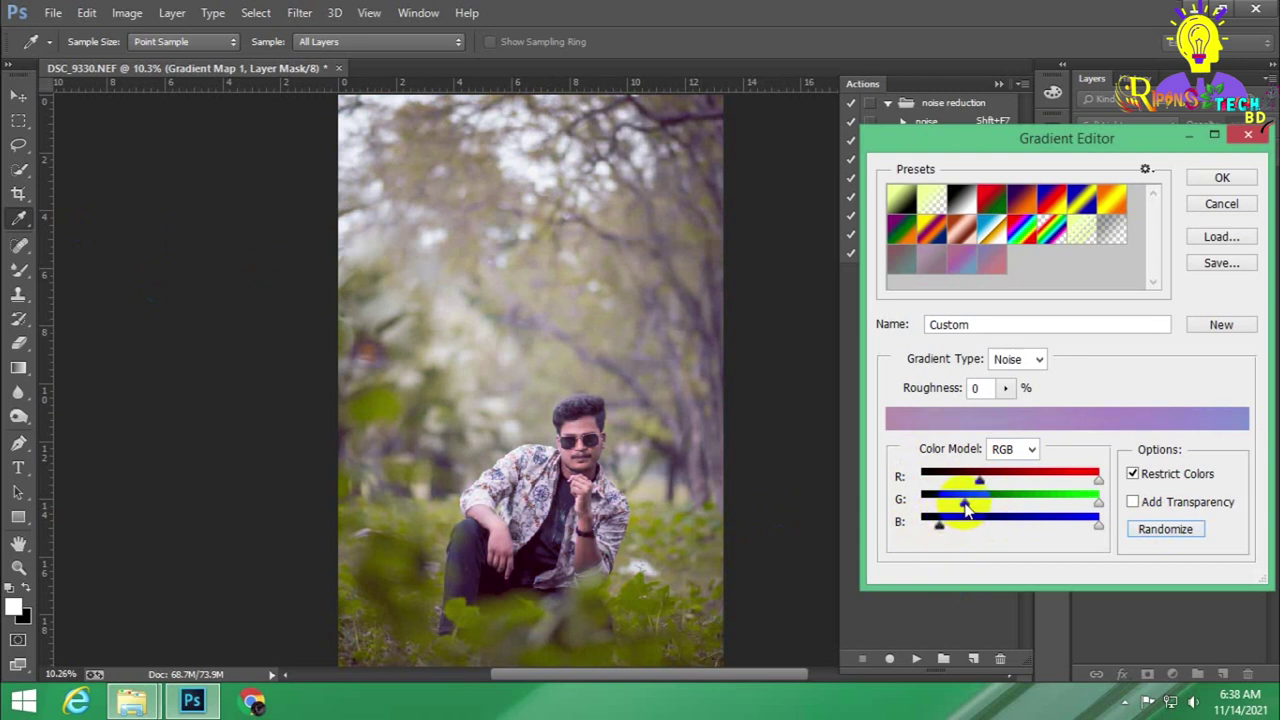
mouse_move(1097, 480)
mouse_down()
mouse_move(1079, 481)
mouse_move(1097, 479)
mouse_move(1079, 507)
mouse_move(1091, 504)
mouse_up()
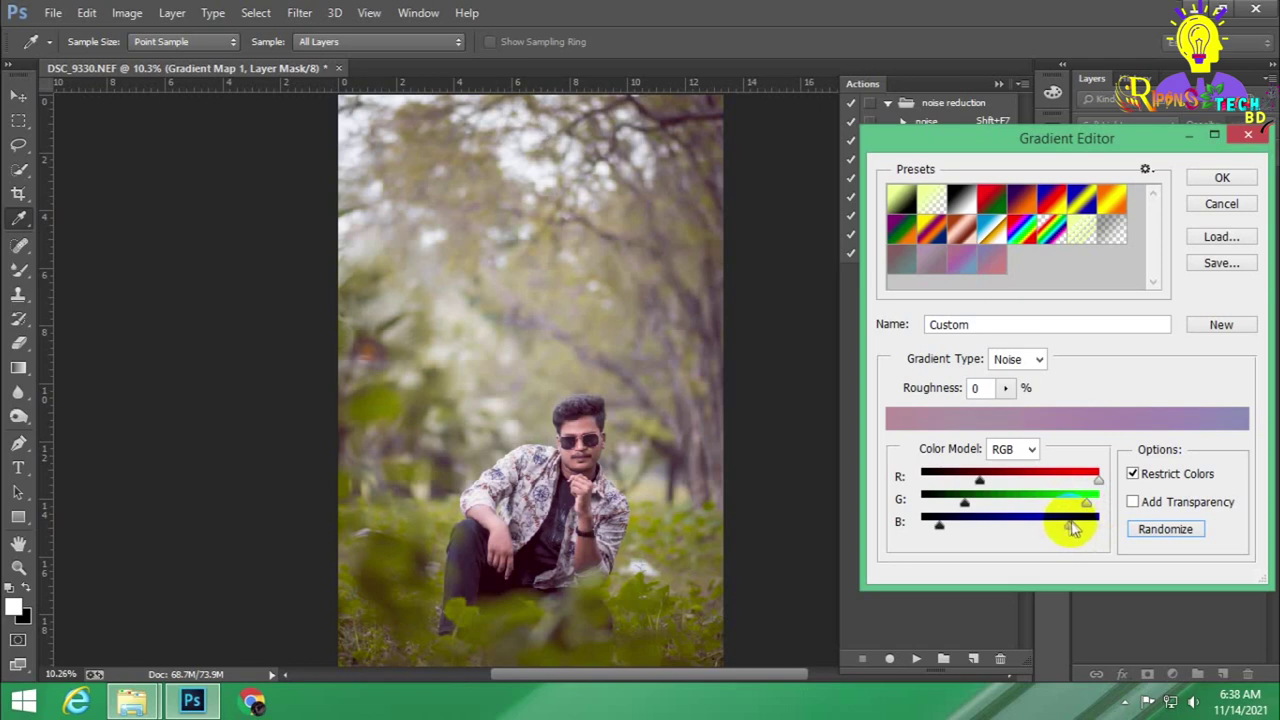
drag(1080, 527, 1084, 530)
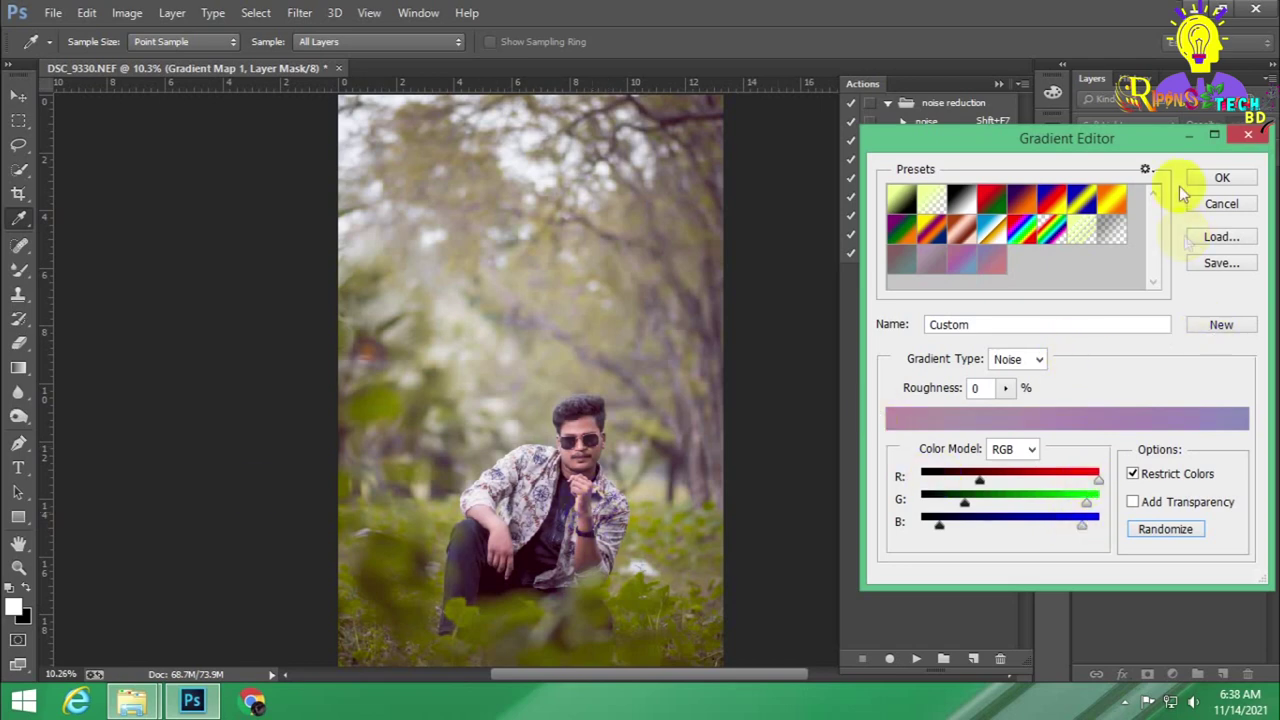
click(1220, 177)
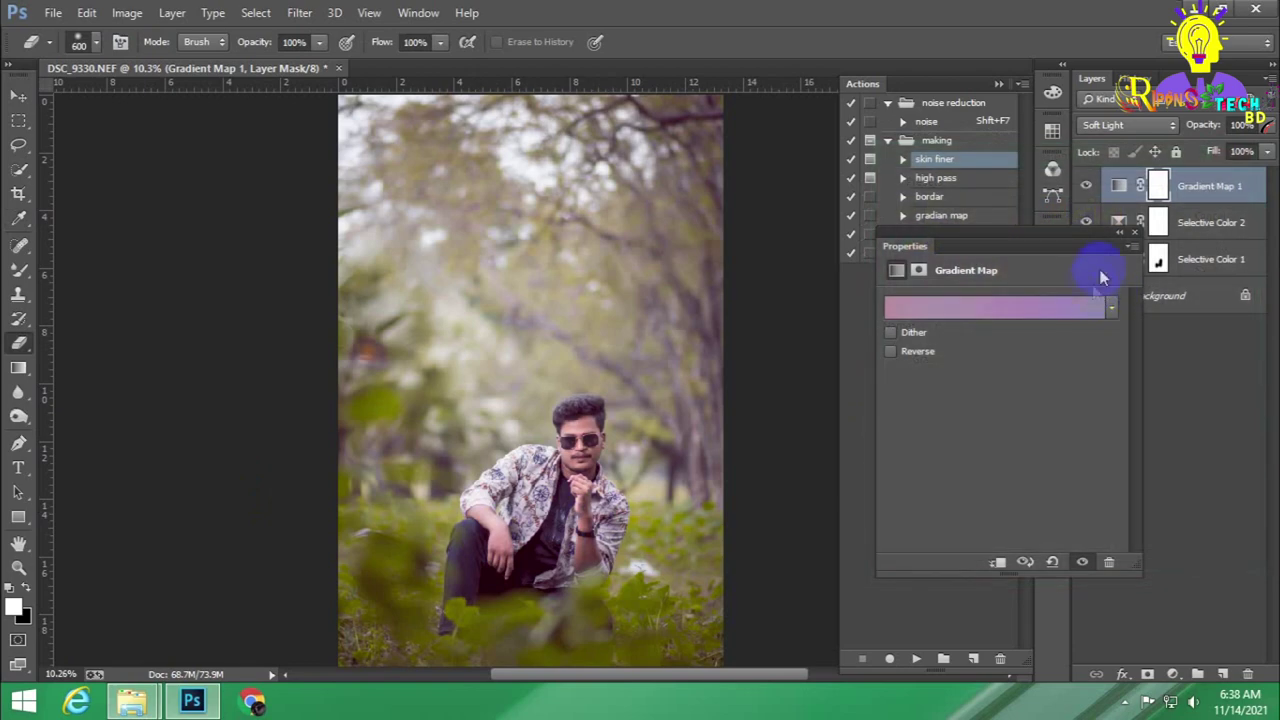
Lower Gradient Map 1 opacity to 82%, comparing the photo with the layer on and off.
click(1134, 232)
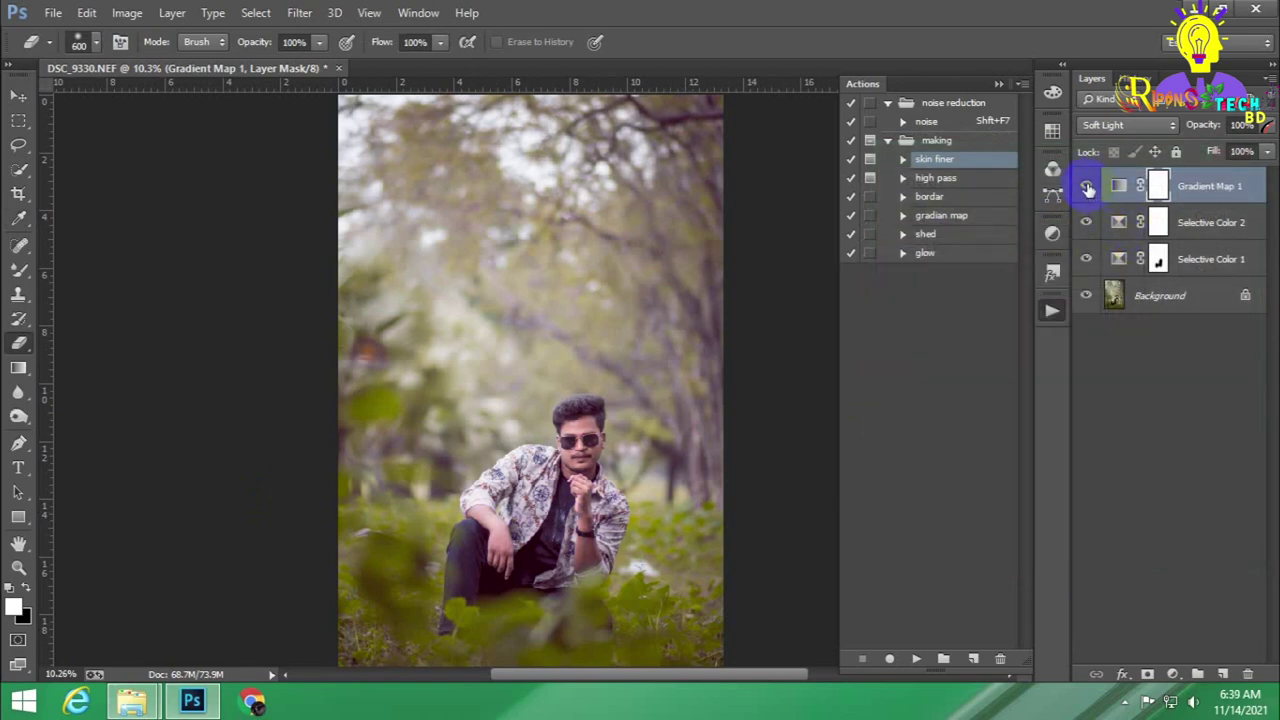
click(1087, 187)
click(1087, 186)
click(1267, 127)
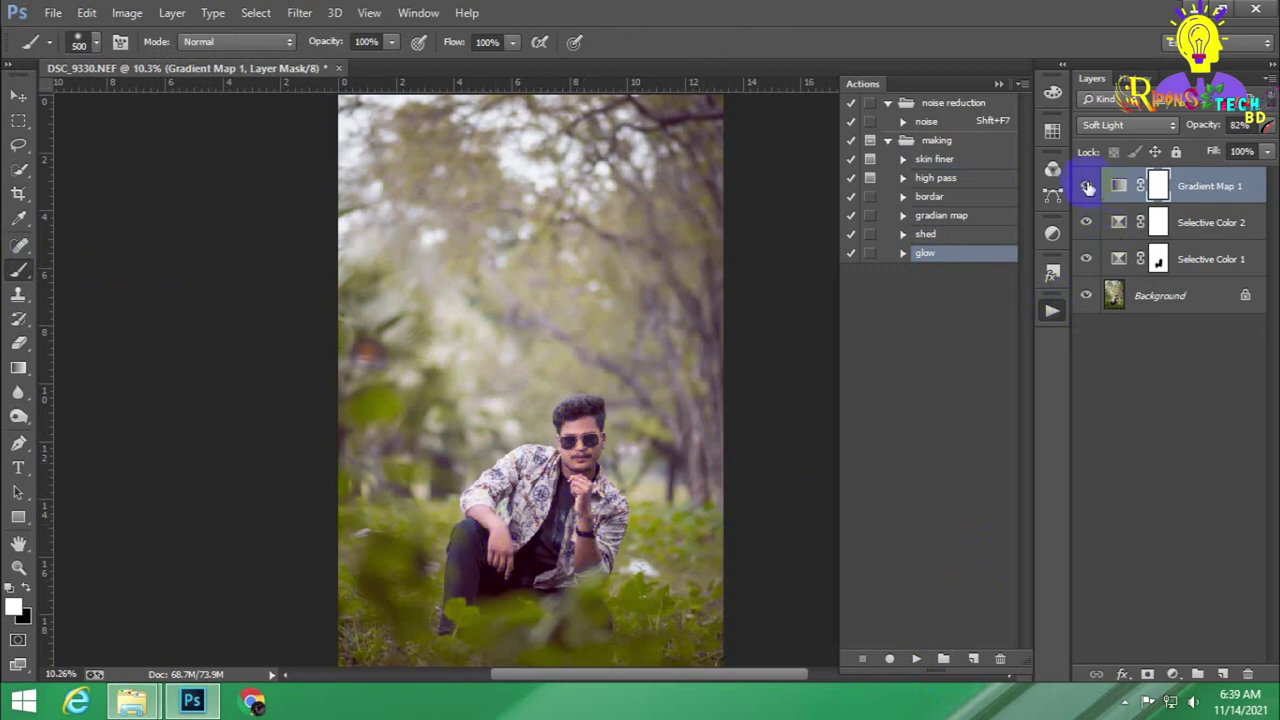
click(1087, 186)
Review the History panel, return to Layers, and run the recorded glow action.
click(1125, 80)
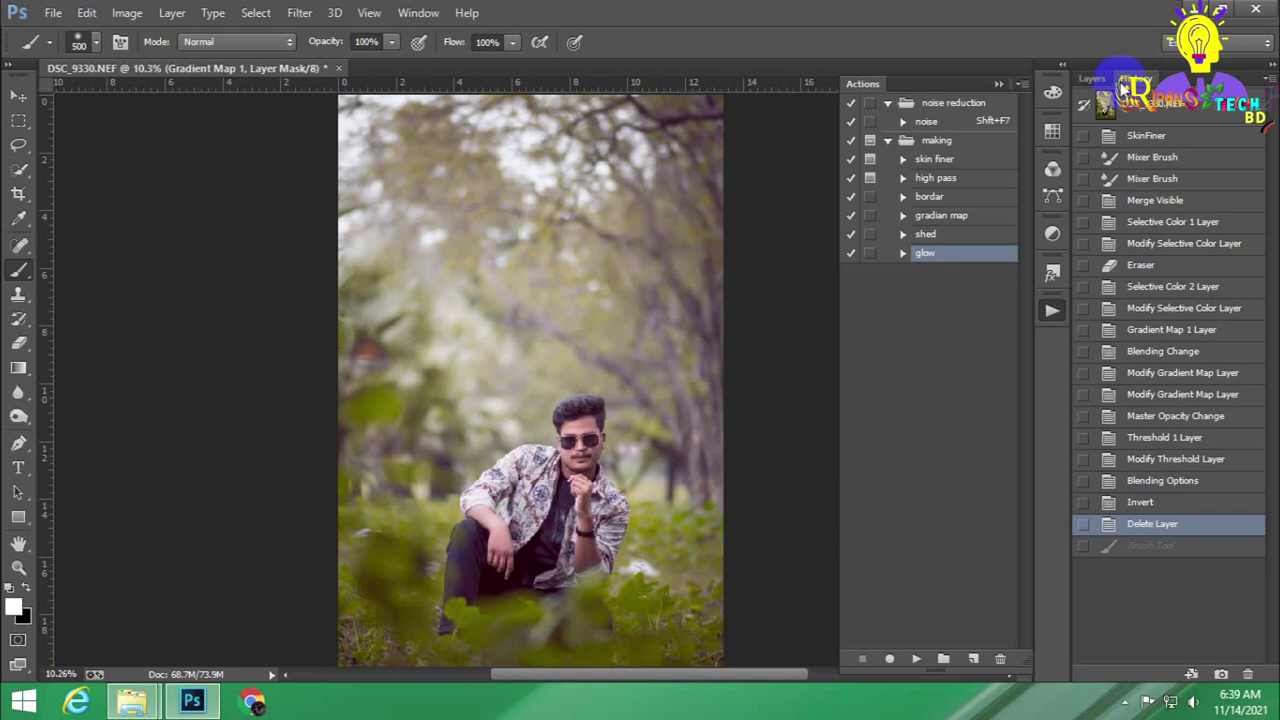
click(1094, 79)
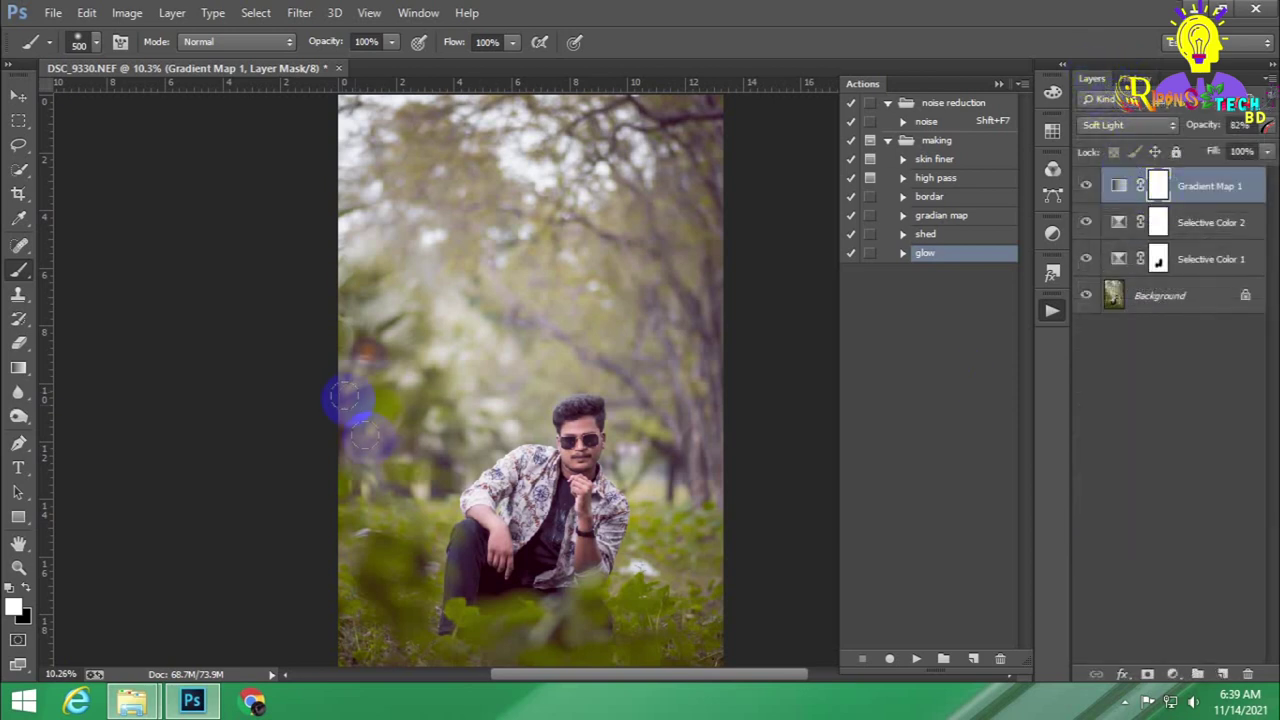
click(914, 657)
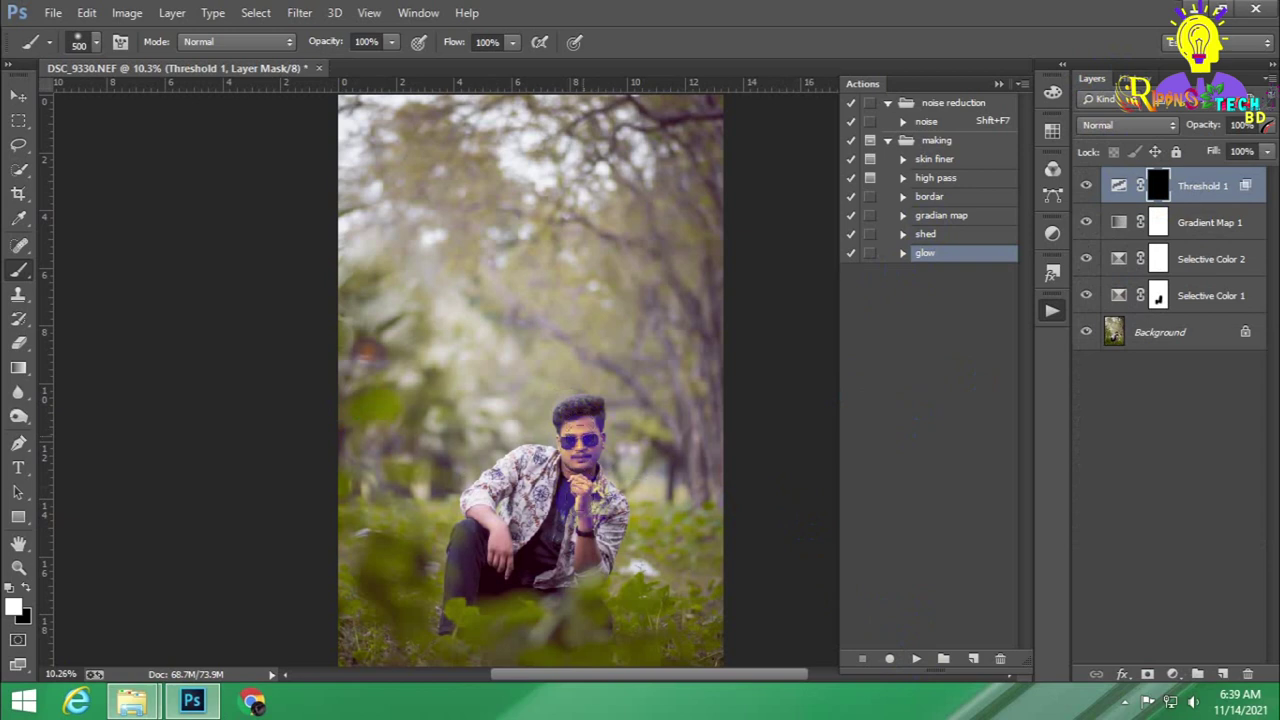
Paint over part of the Threshold 1 mask, then flatten everything into the Background.
drag(578, 478, 495, 530)
right_click(1203, 185)
click(923, 537)
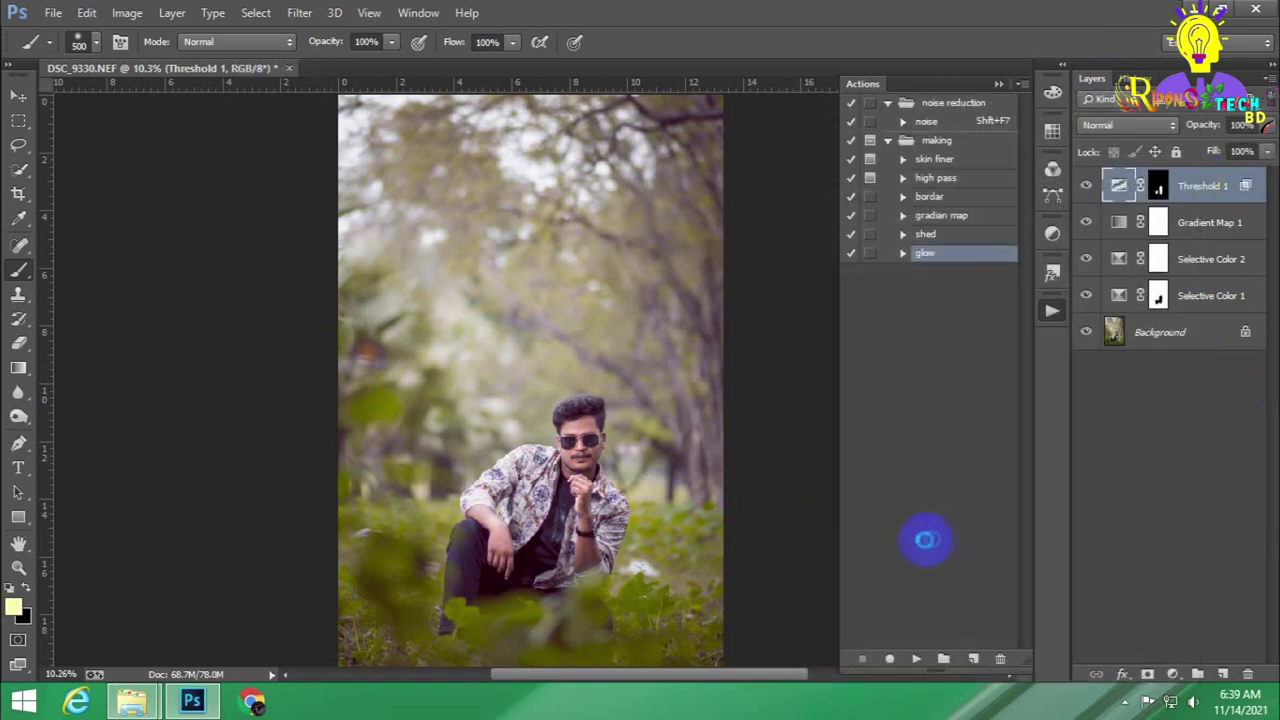
scroll(643, 420, down, 2)
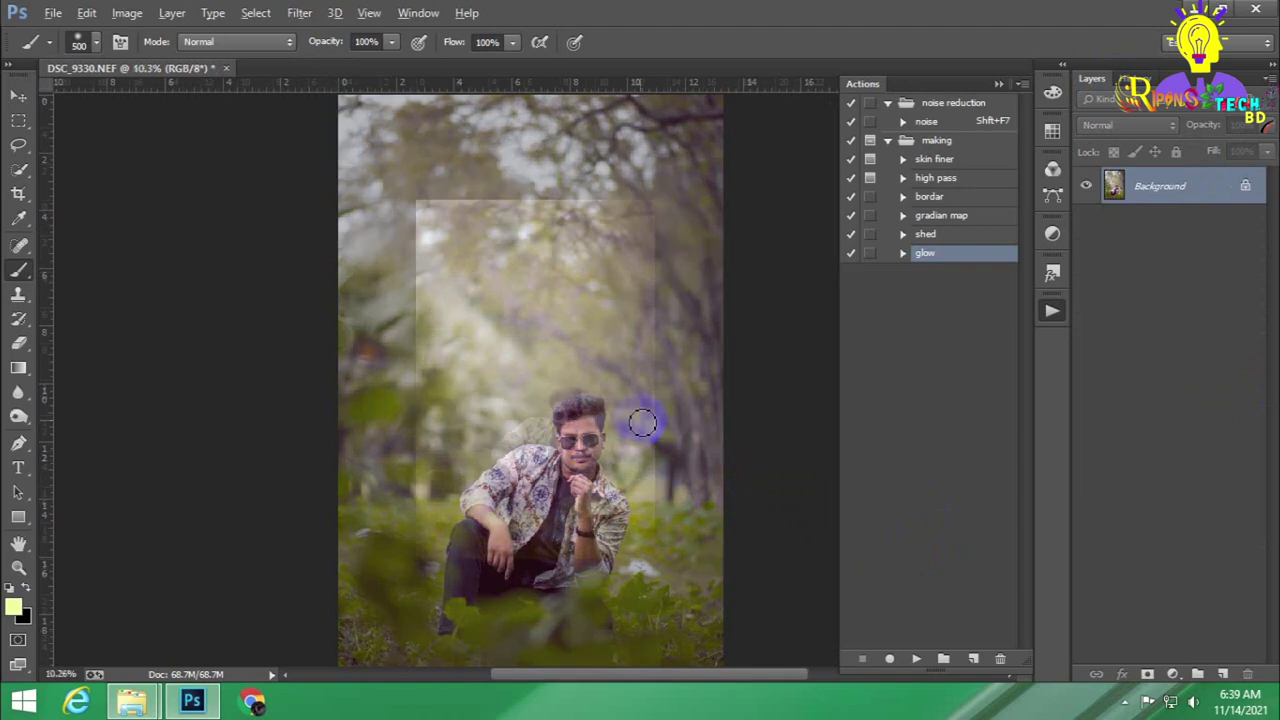
scroll(645, 412, up, 1)
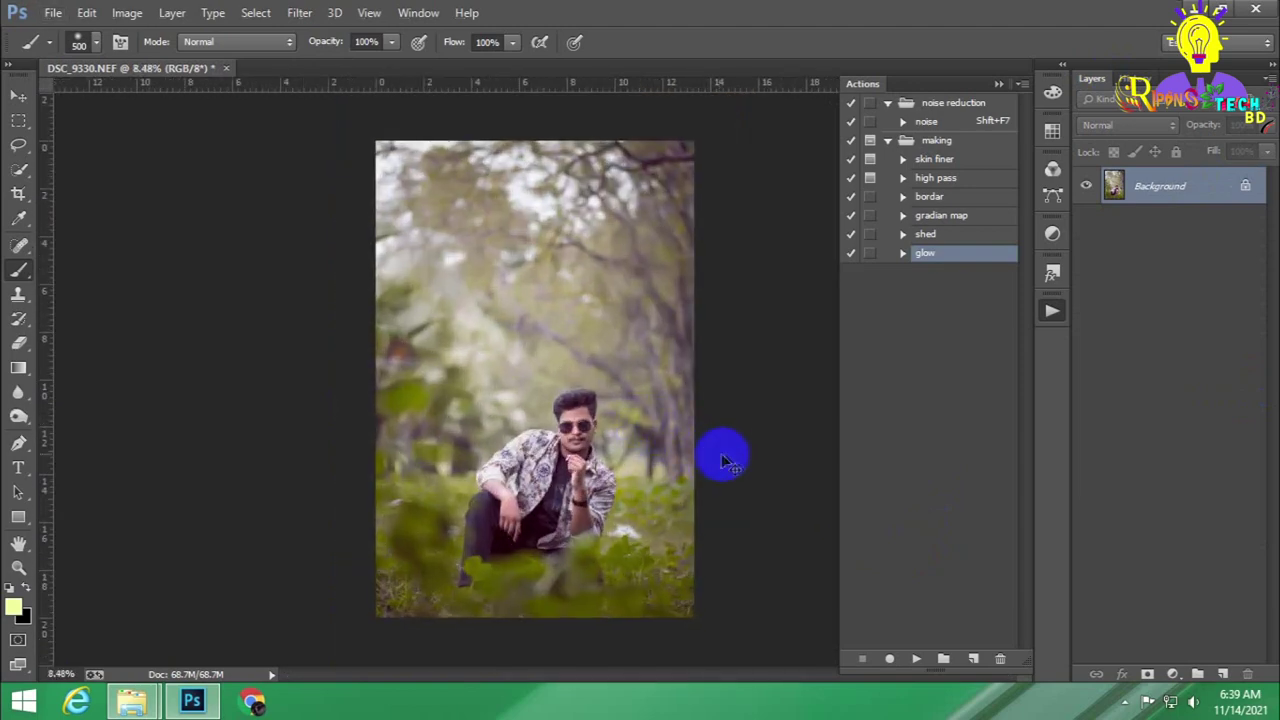
key(ctrl+l)
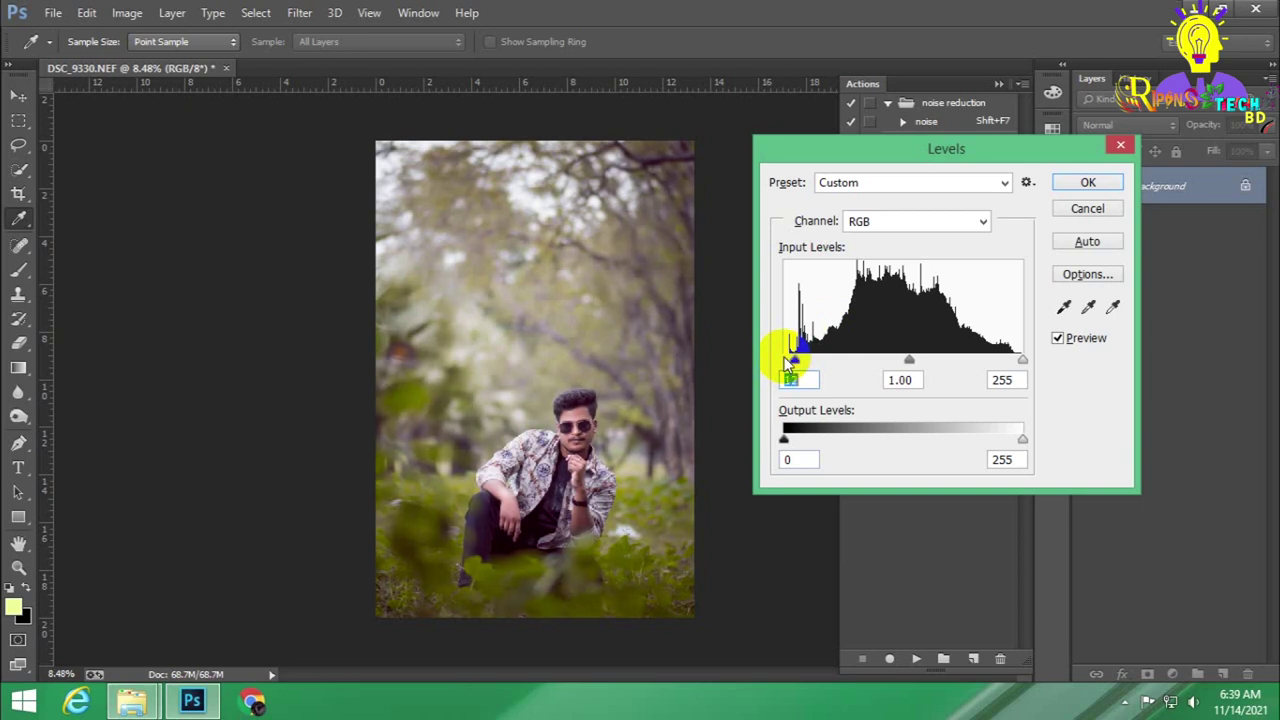
Apply Levels with input 13–245 and slightly lifted output blacks on Red, Green and Blue.
drag(788, 365, 792, 365)
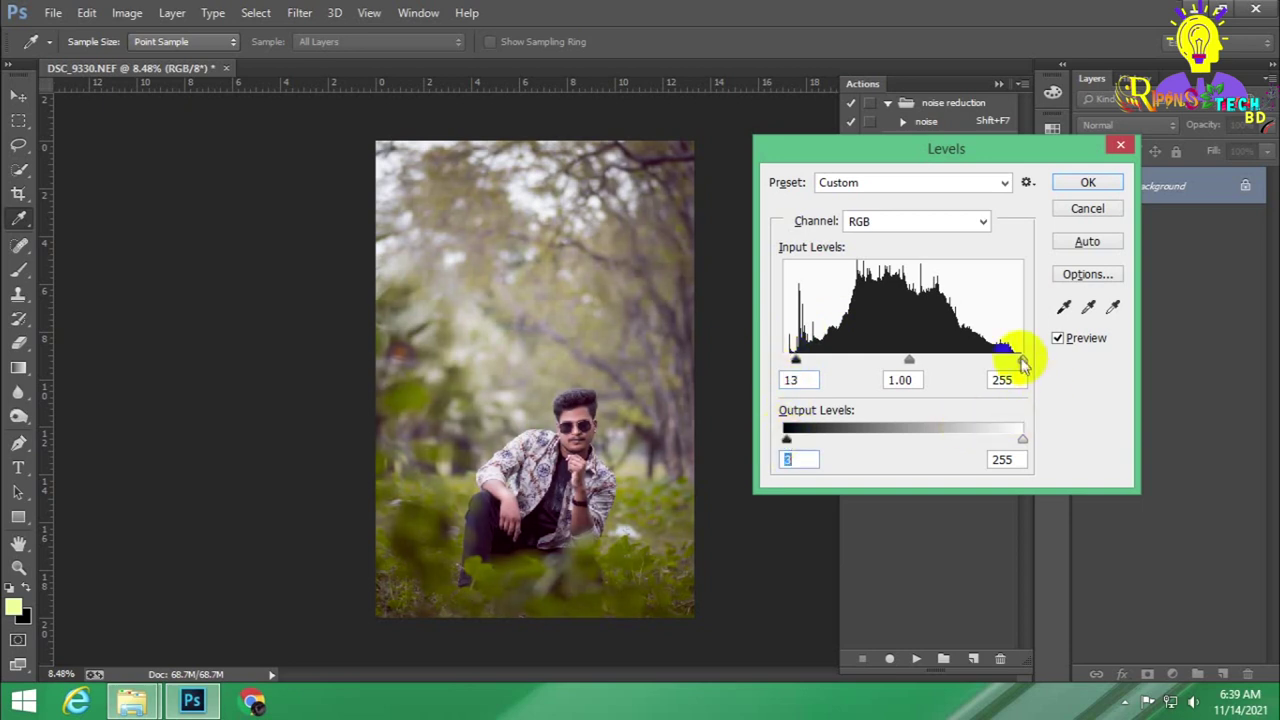
click(871, 219)
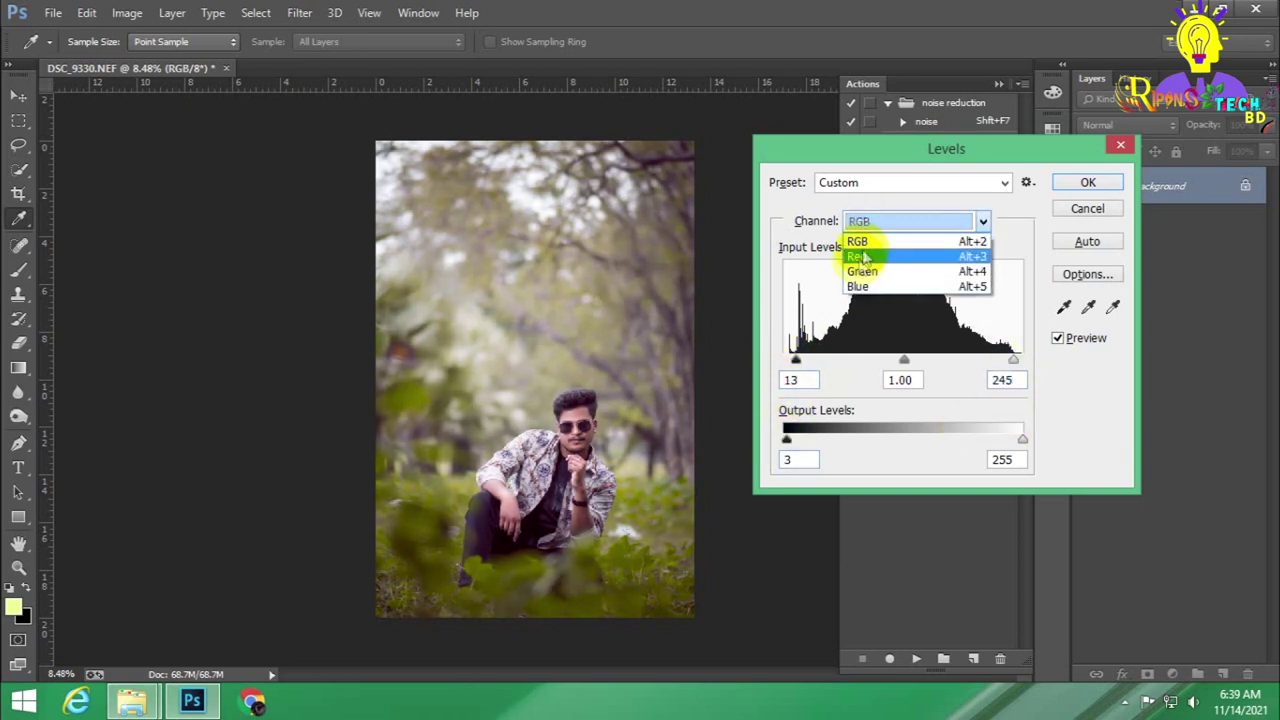
click(871, 251)
click(784, 440)
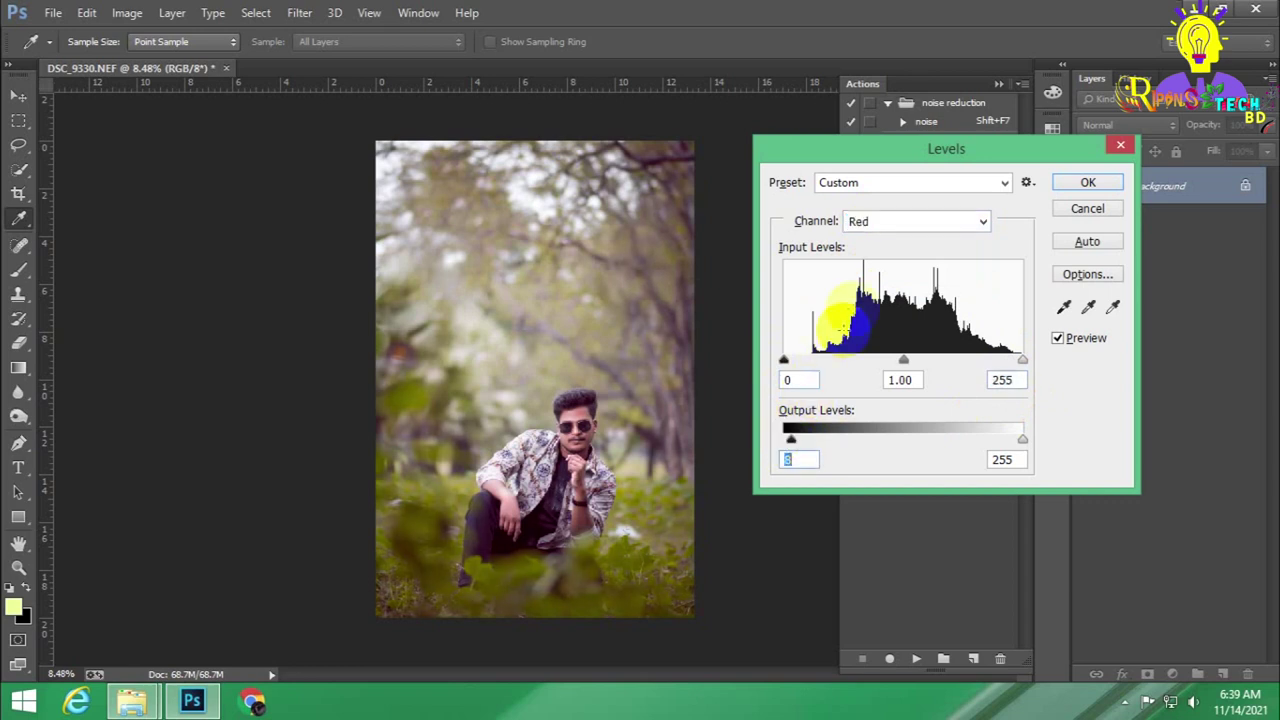
click(872, 223)
click(866, 264)
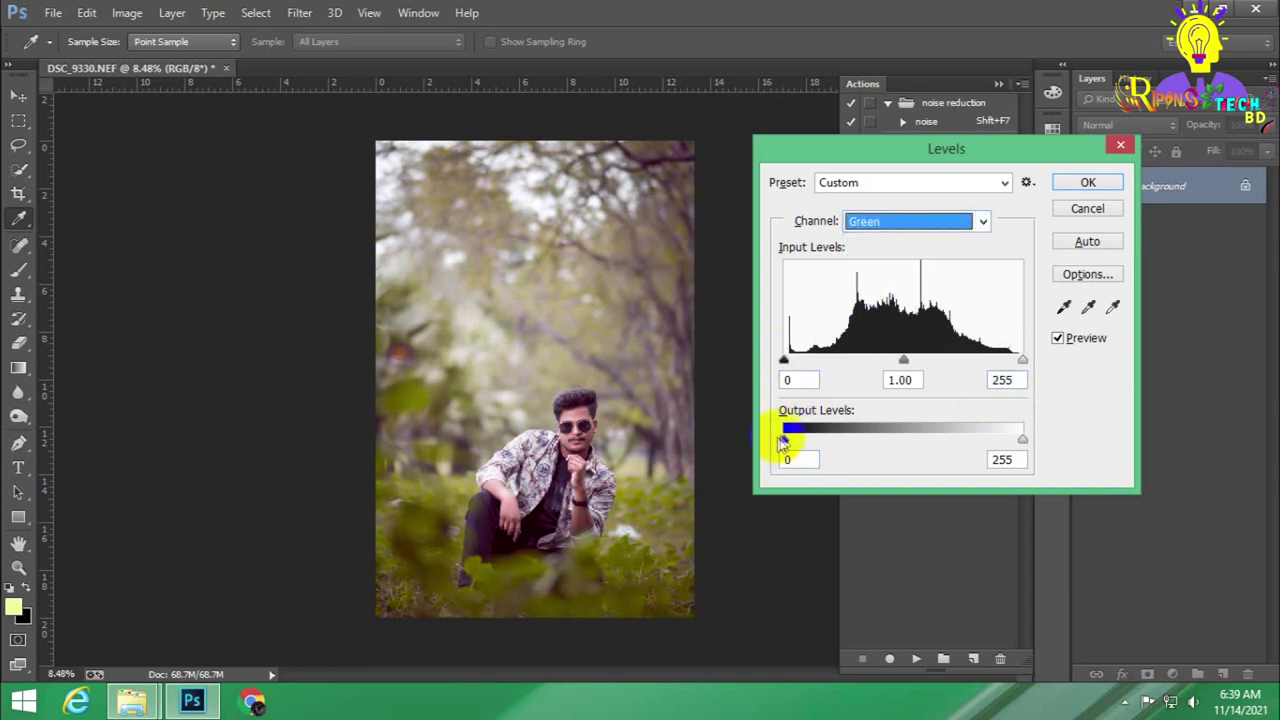
click(784, 440)
click(880, 221)
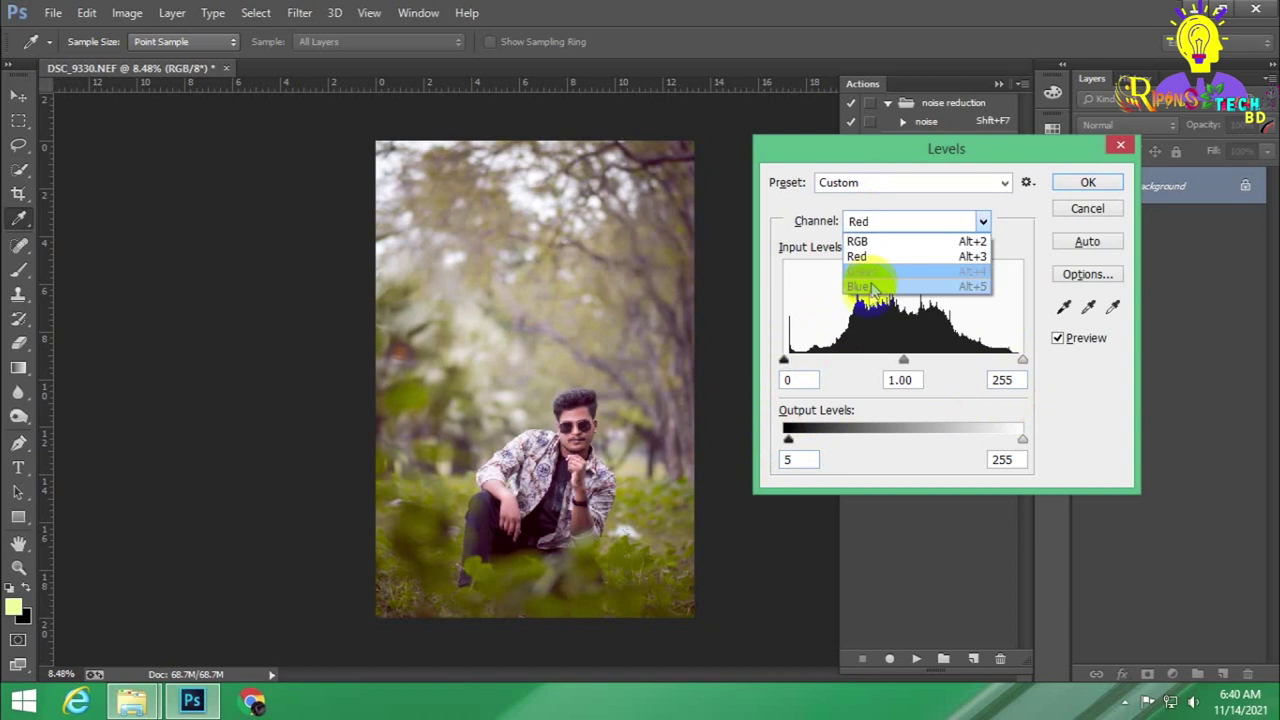
click(857, 286)
click(785, 448)
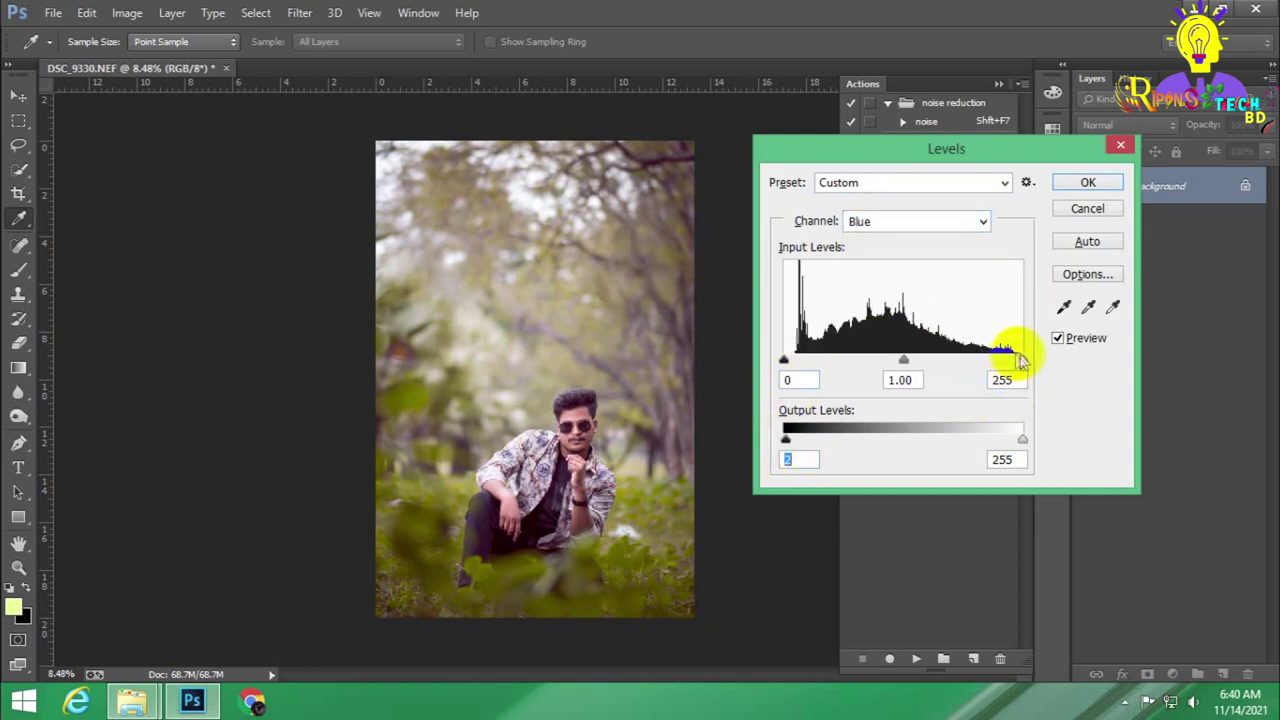
click(1112, 182)
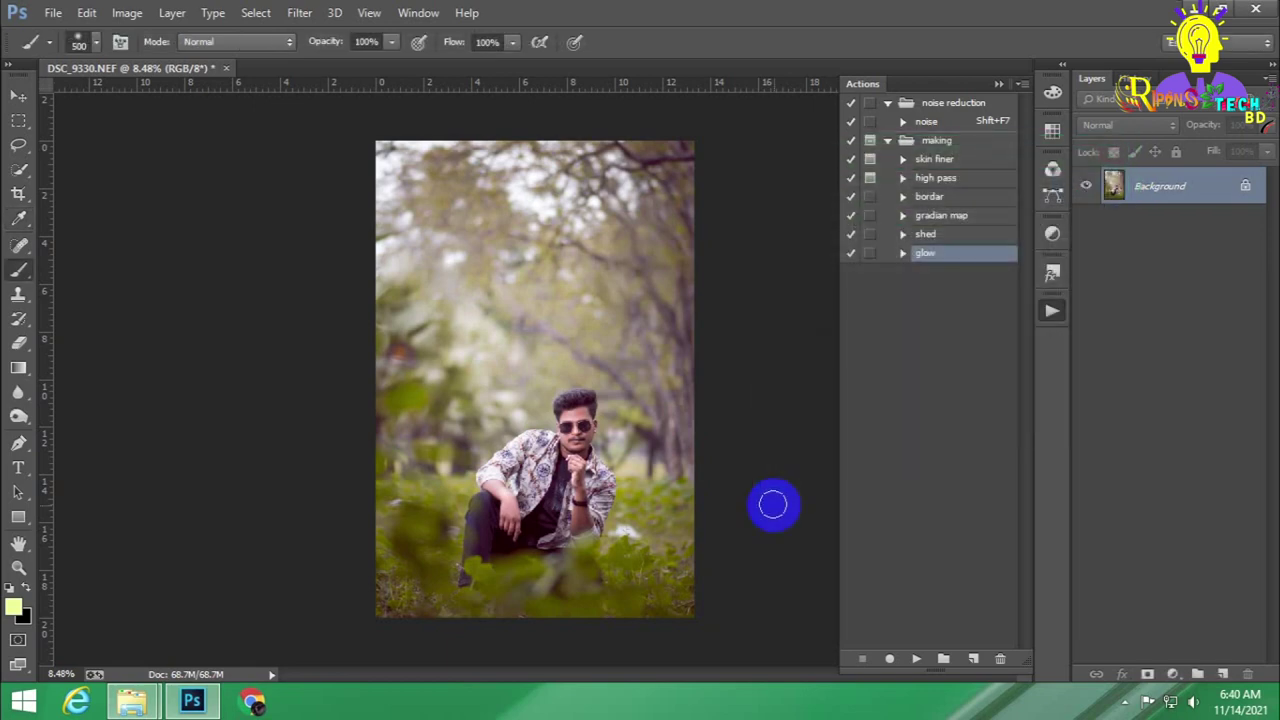
Run the 'bordar' action to add a white border around the photo.
scroll(575, 450, up, 2)
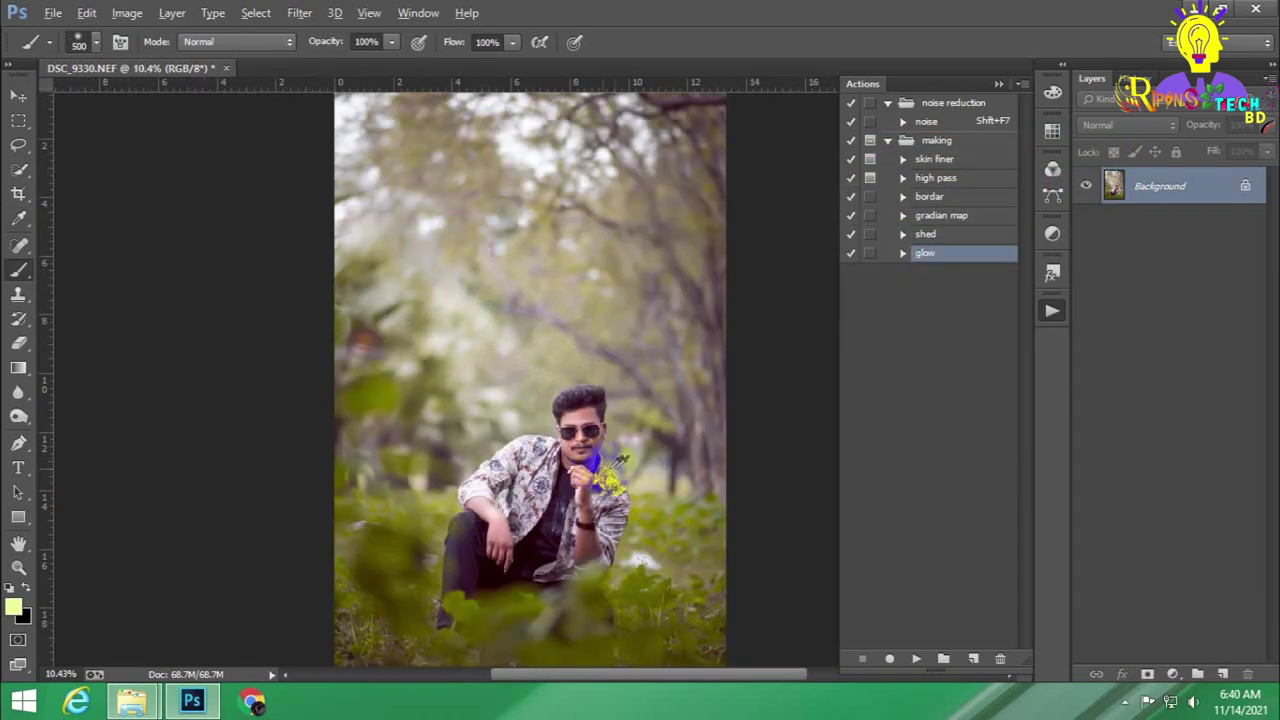
key(alt)
click(927, 198)
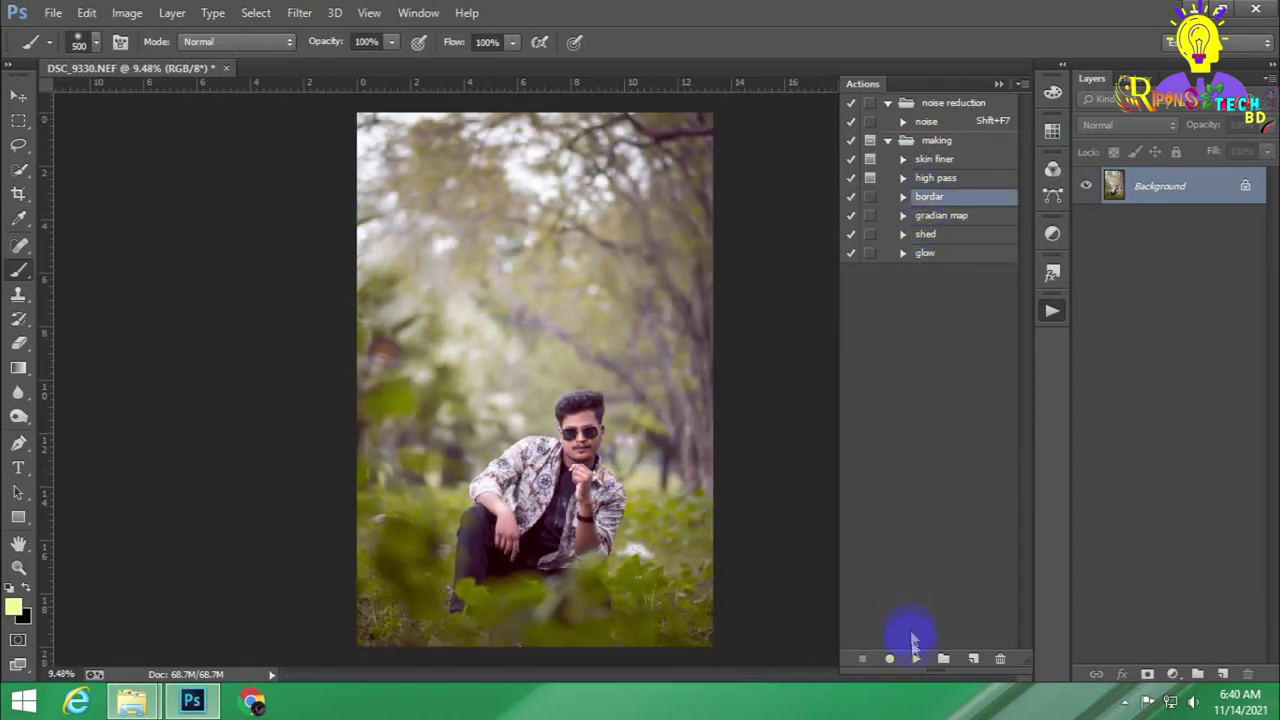
click(917, 659)
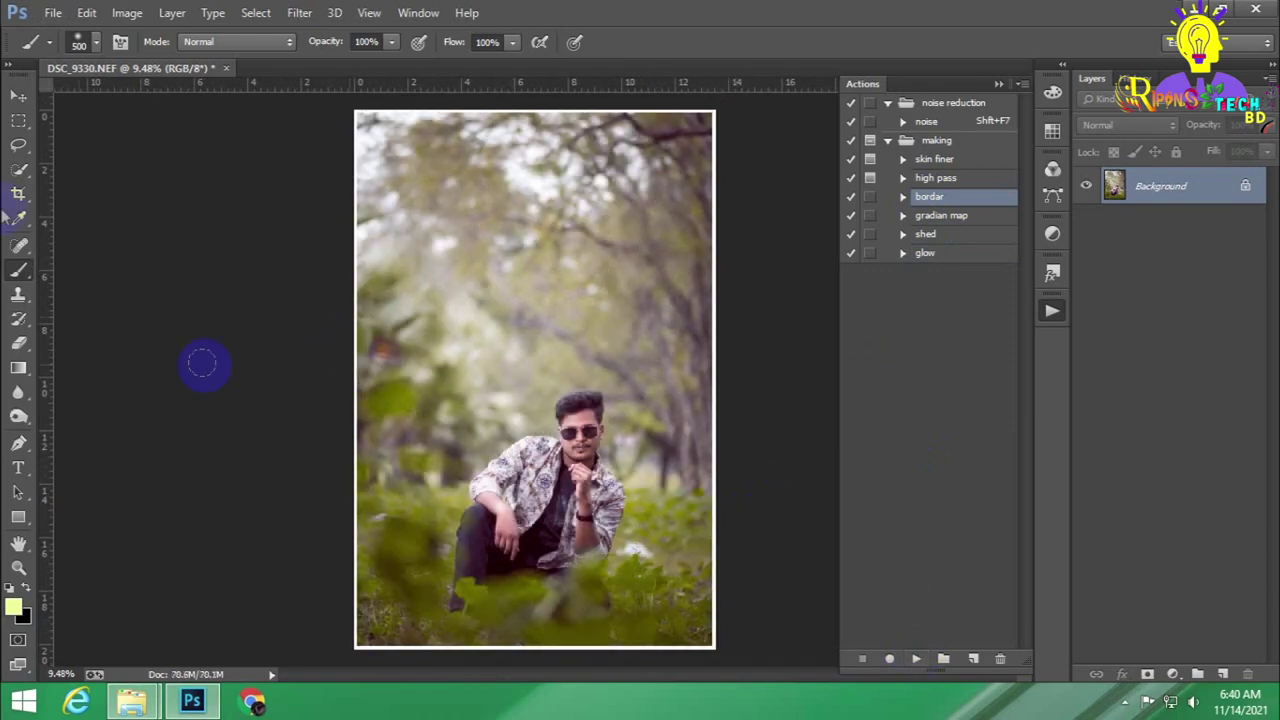
click(18, 94)
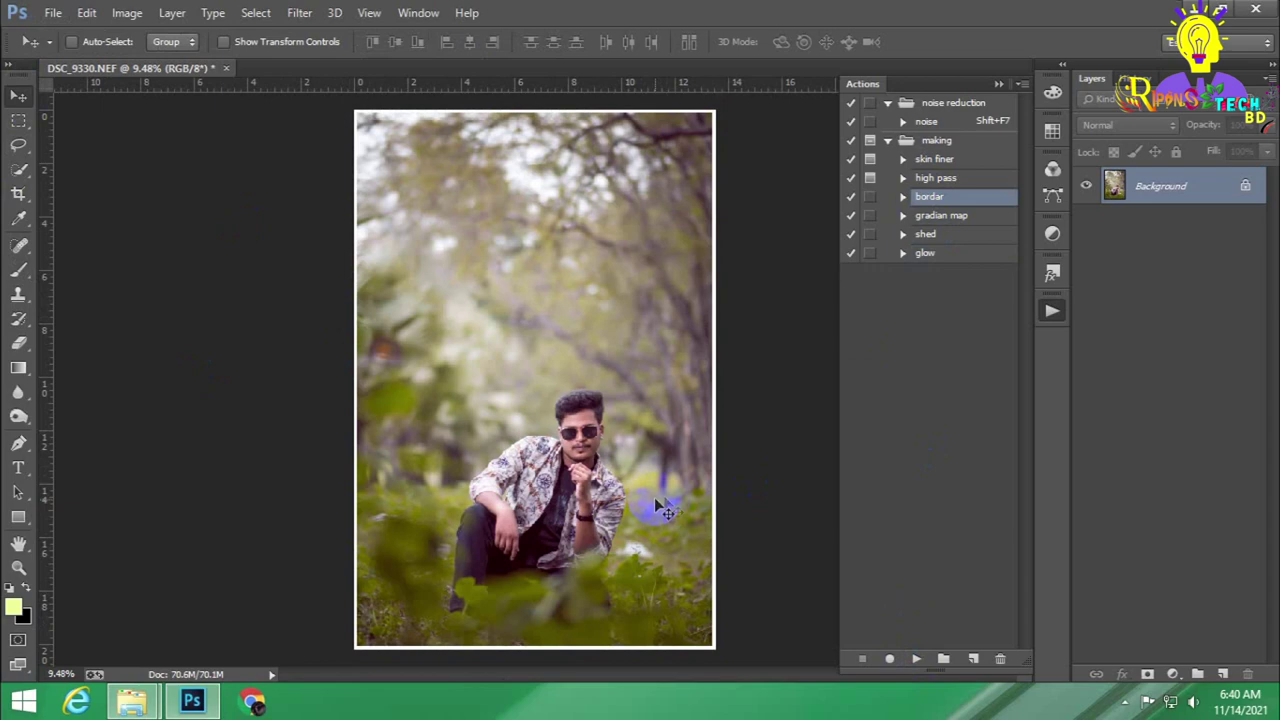
Apply the 'high pass' action at 3.0 pixels and merge it into the Background.
click(948, 178)
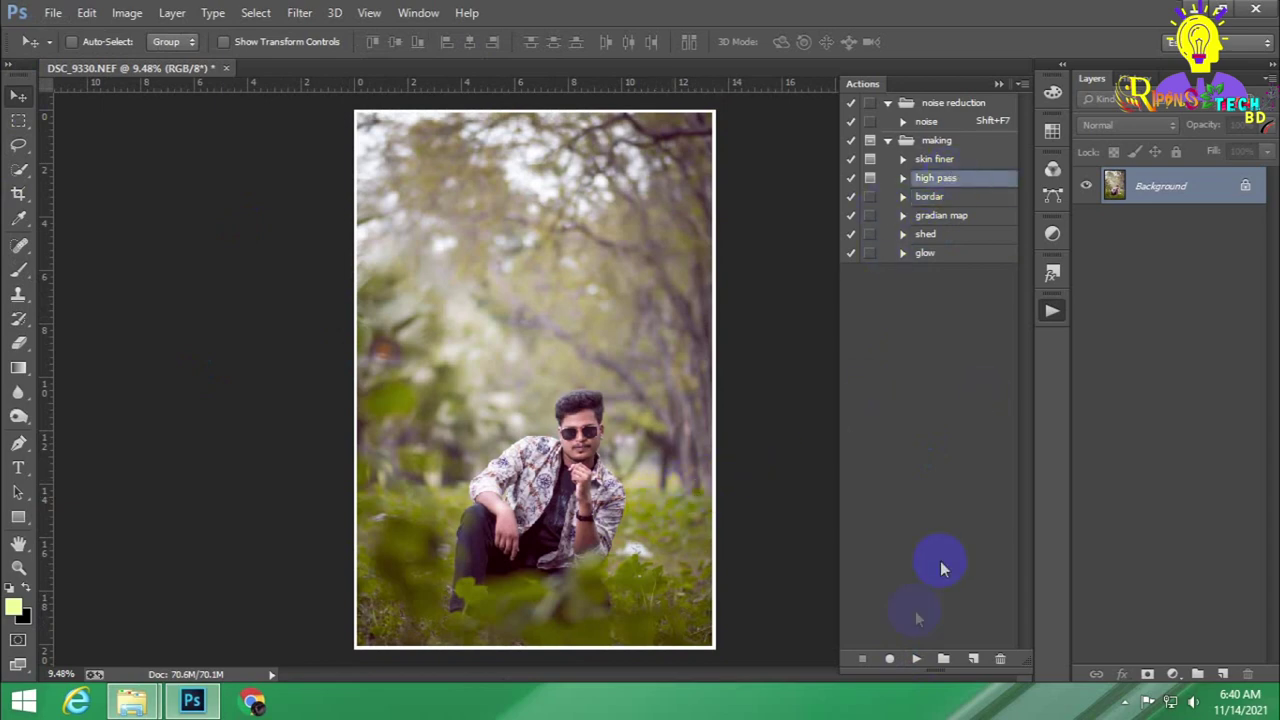
click(914, 659)
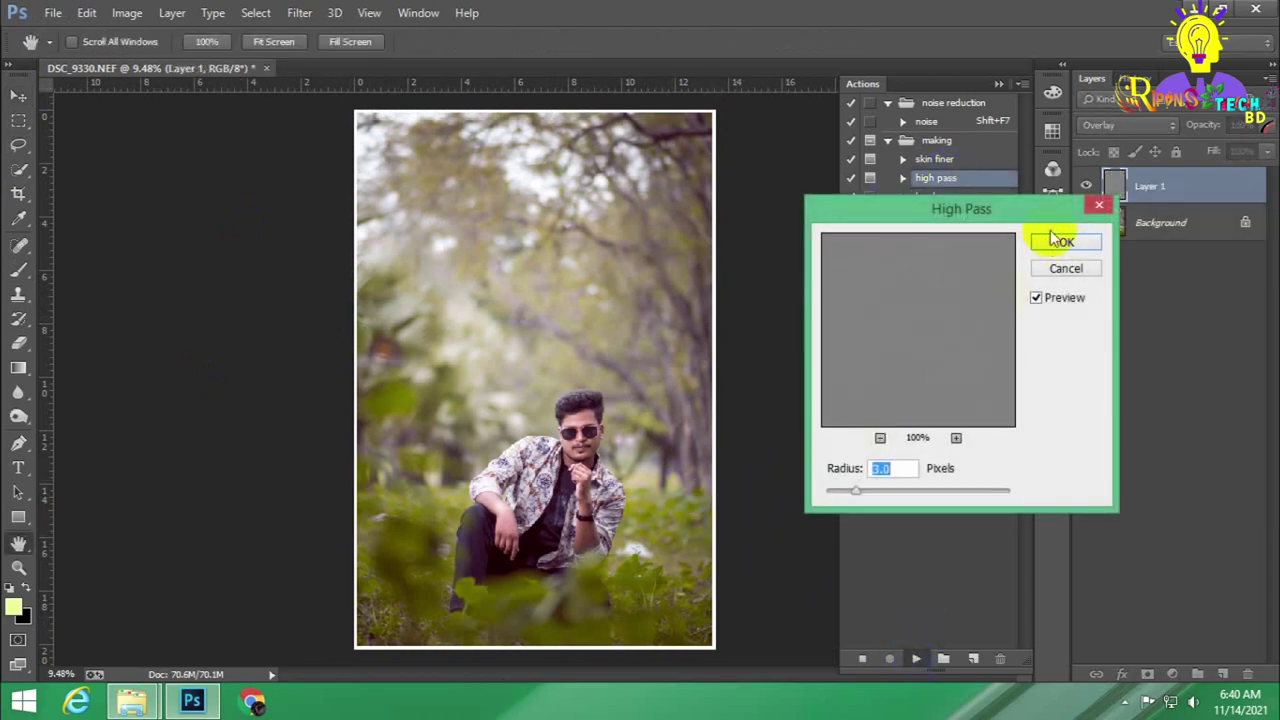
key(Return)
right_click(1177, 185)
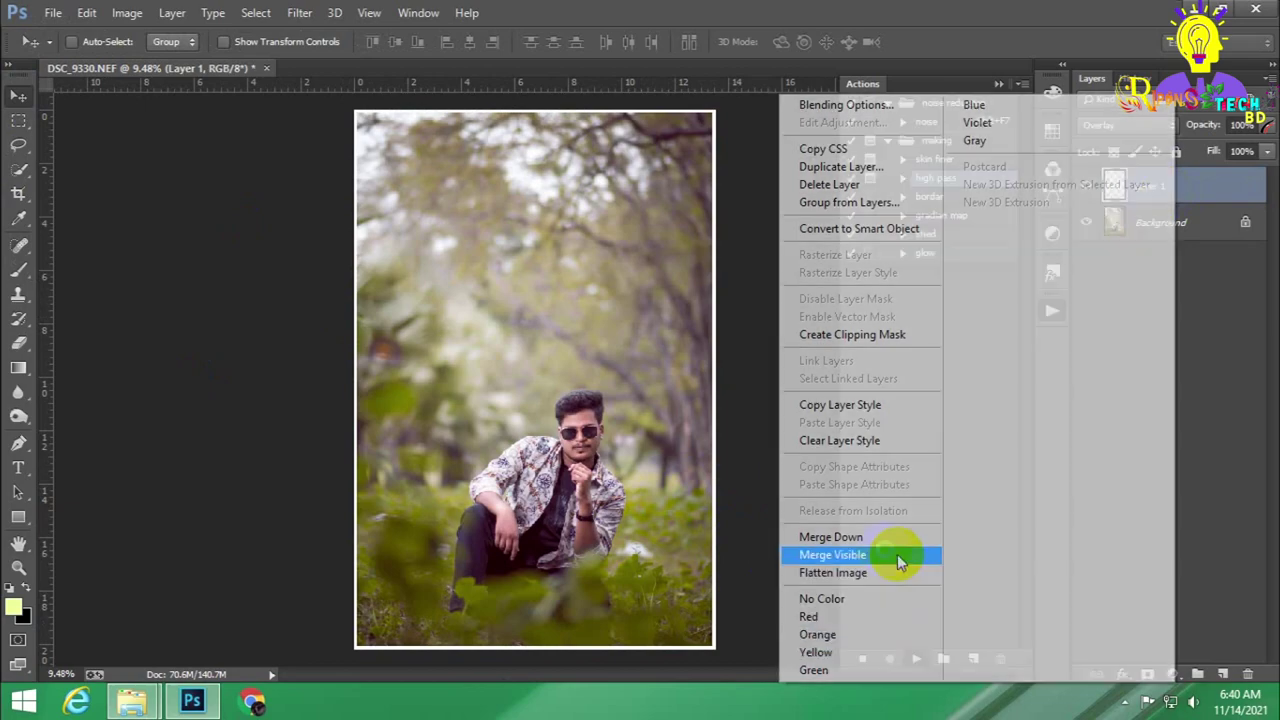
click(897, 557)
click(53, 13)
click(80, 48)
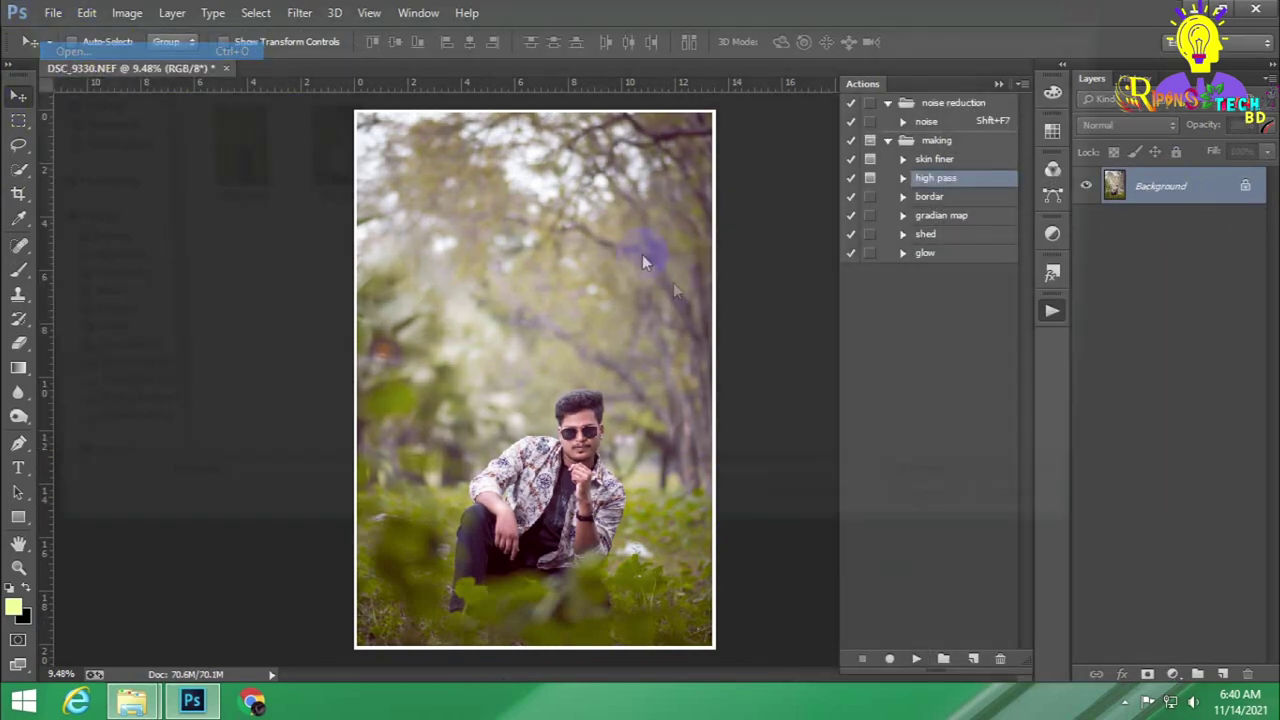
Open the venus panel 5 watermark and merge it onto the portrait's lower-left corner.
click(106, 398)
click(100, 417)
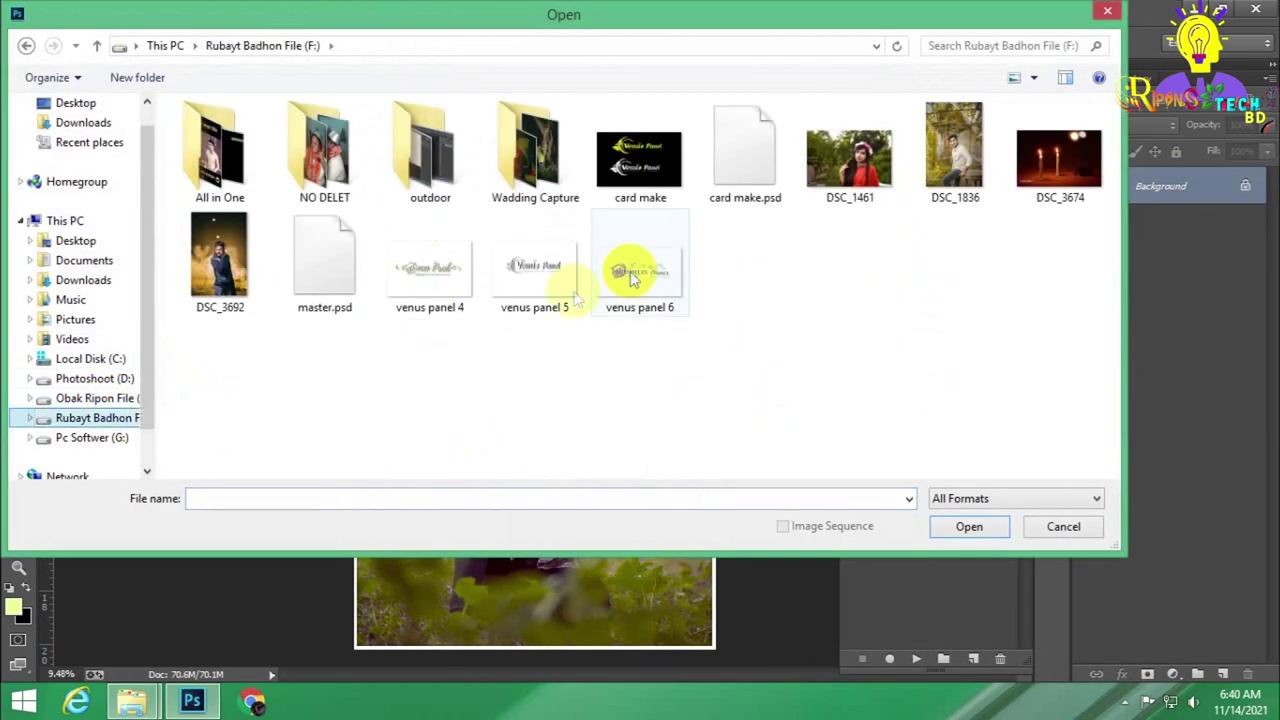
double_click(515, 262)
right_click(1175, 192)
click(883, 554)
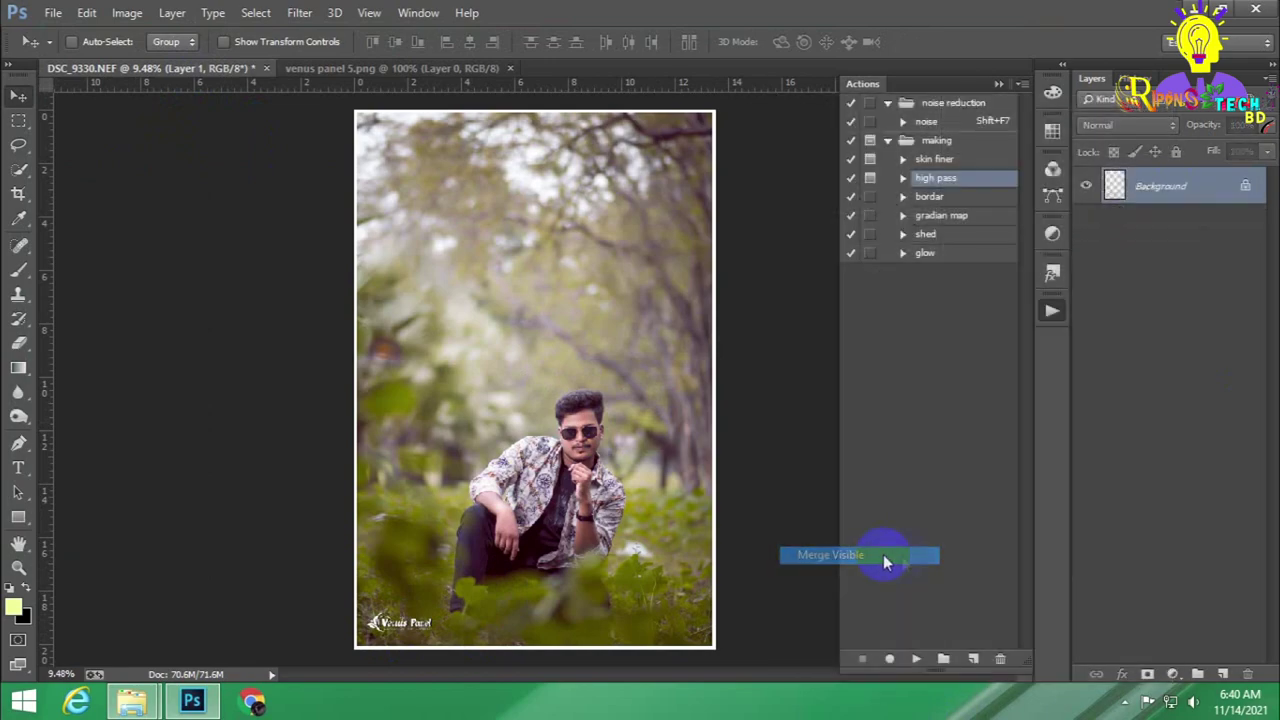
Save the image as DSC_9330.jpg, accepting the JPEG Options.
click(53, 13)
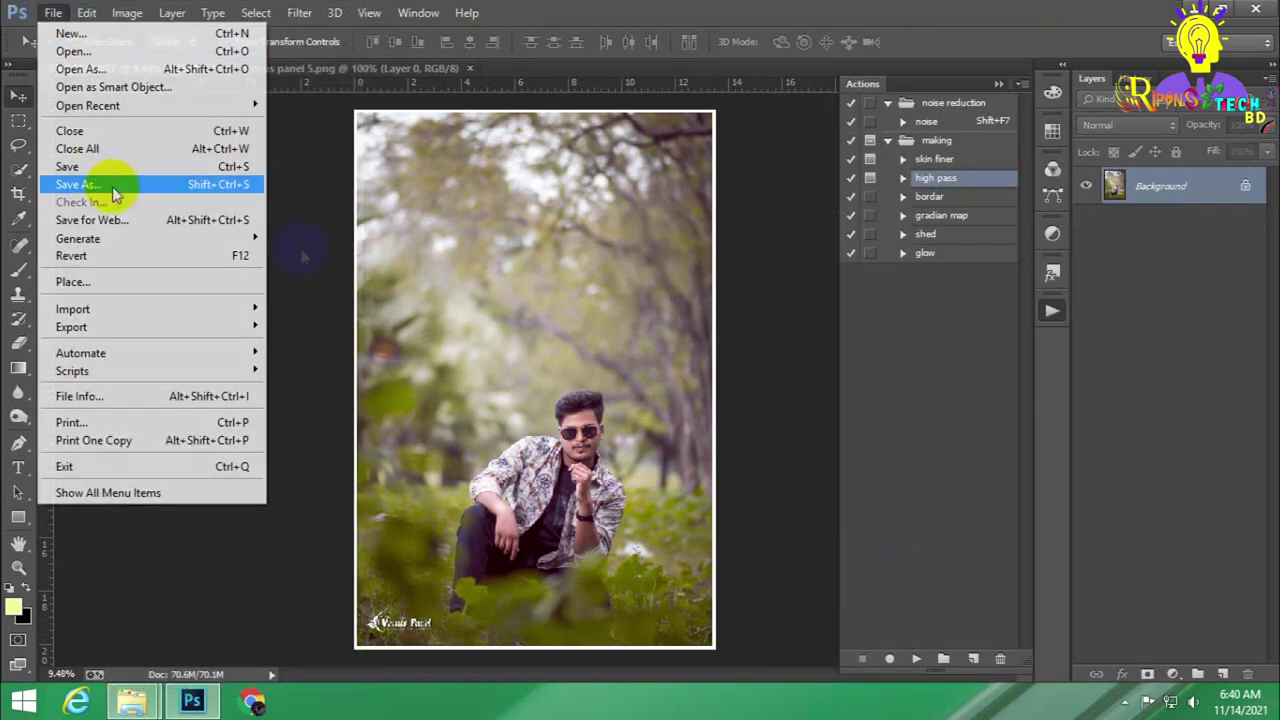
click(90, 180)
click(230, 188)
key(Return)
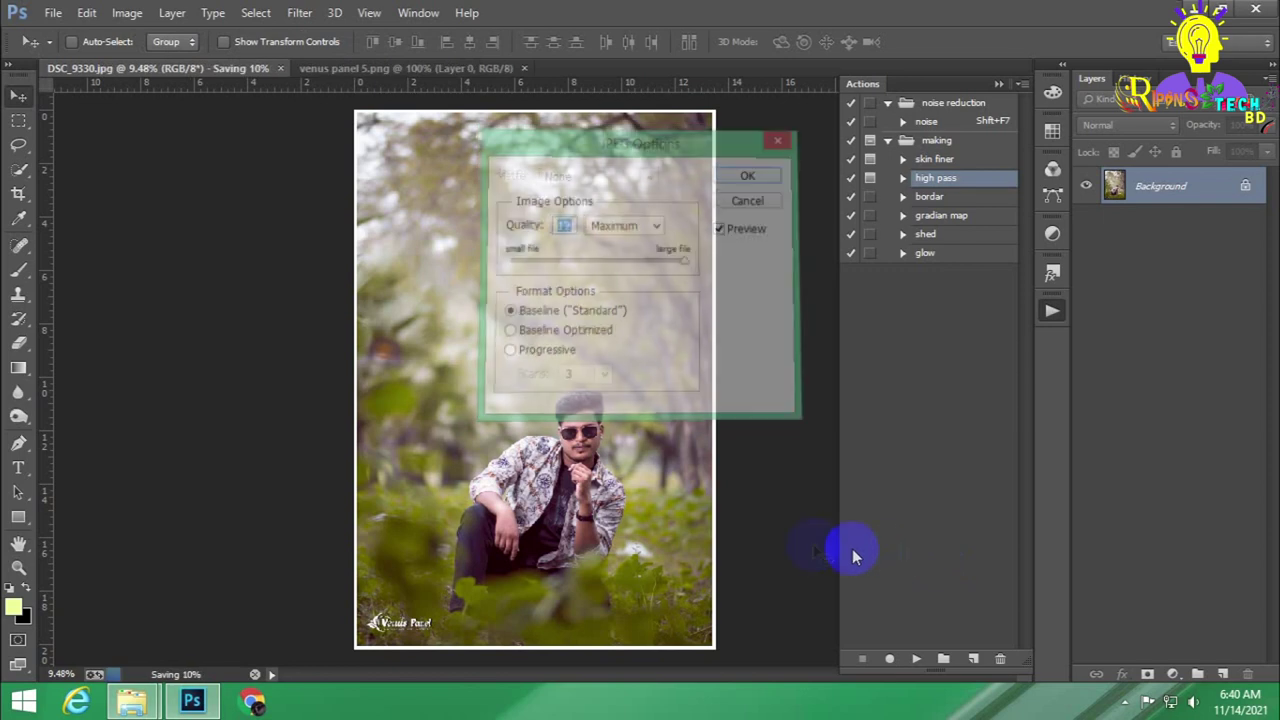